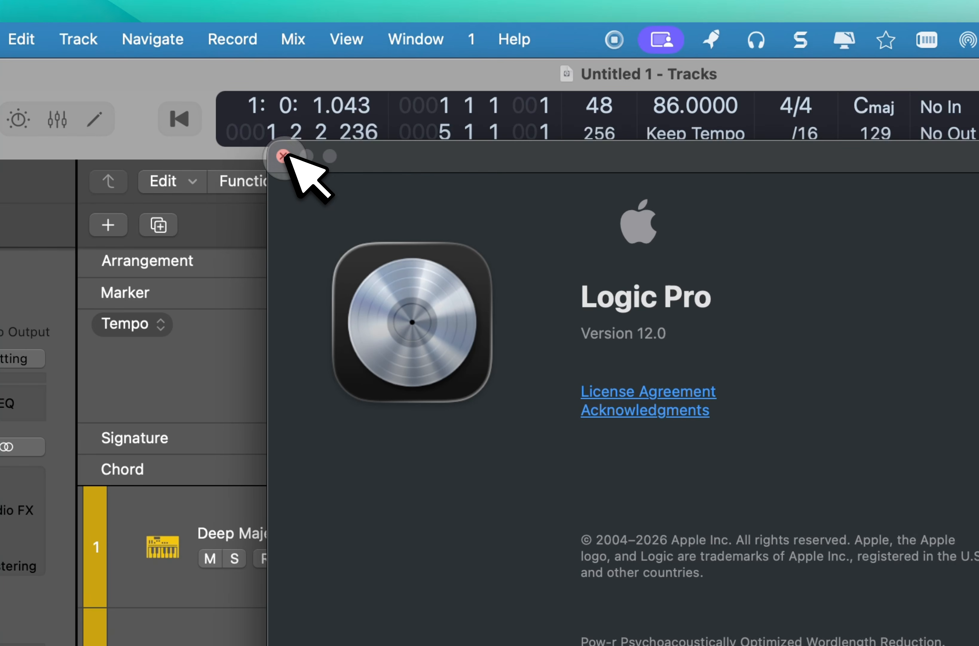
Close the version information window and start project playback.
left_click(284, 156)
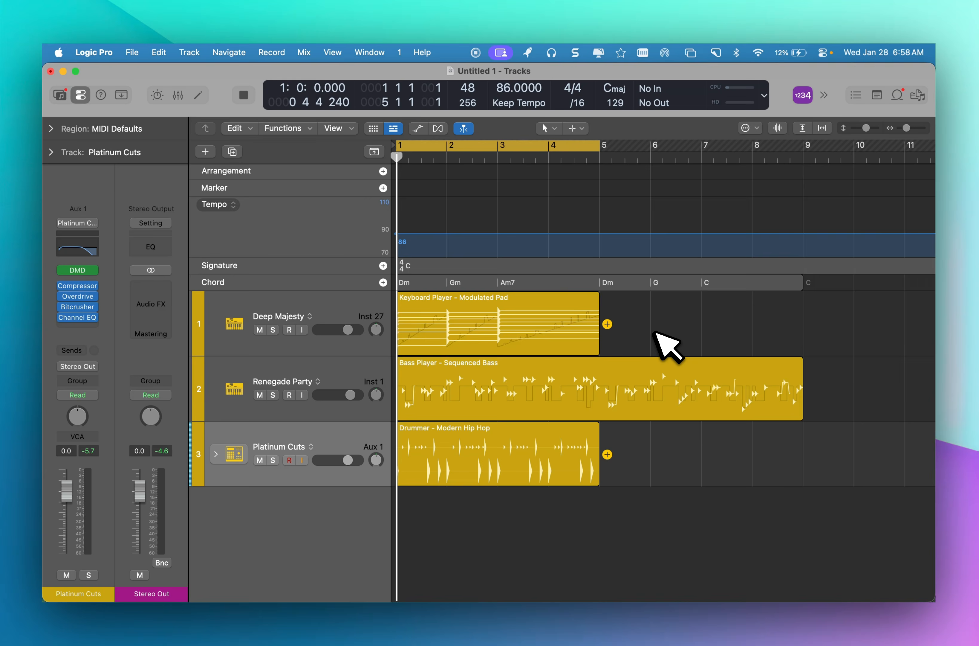
key("space")
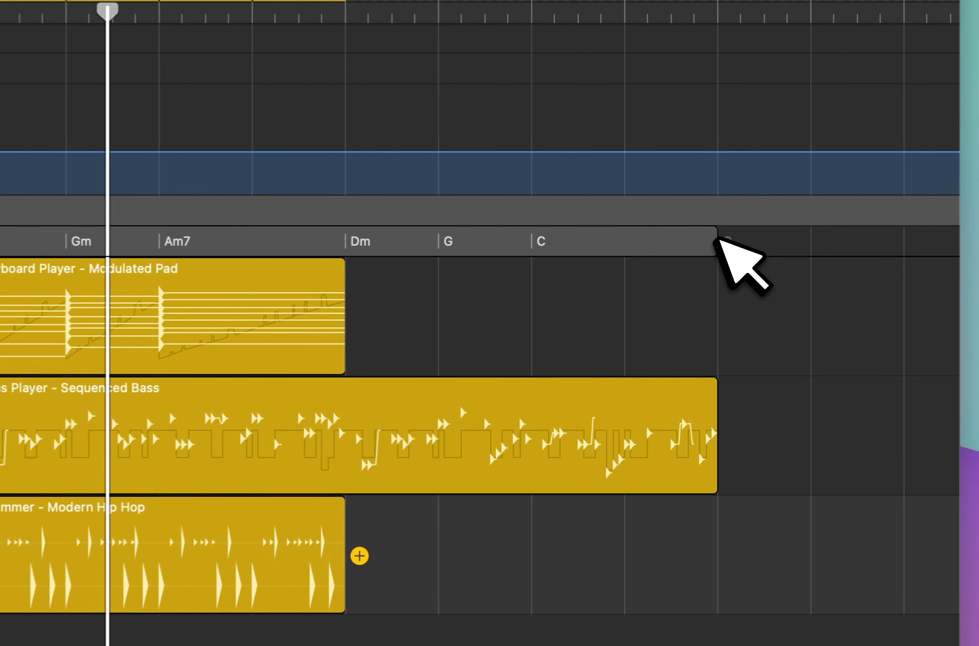
Trim the chord progression and the Sequenced Bass region so both end at bar 5.
left_click_drag(802, 282, 701, 282)
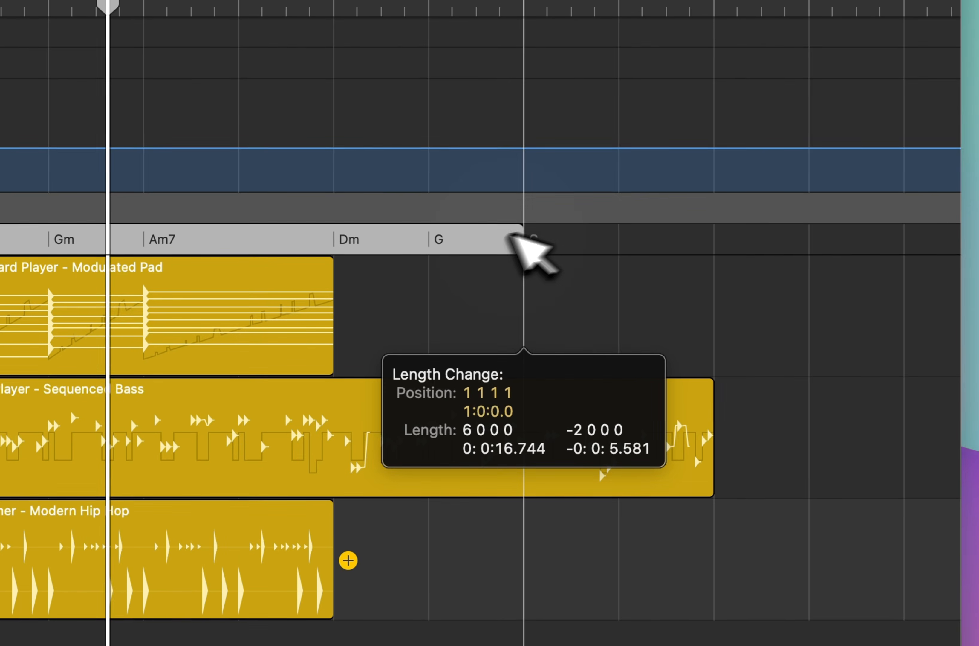
left_click_drag(512, 235, 332, 271)
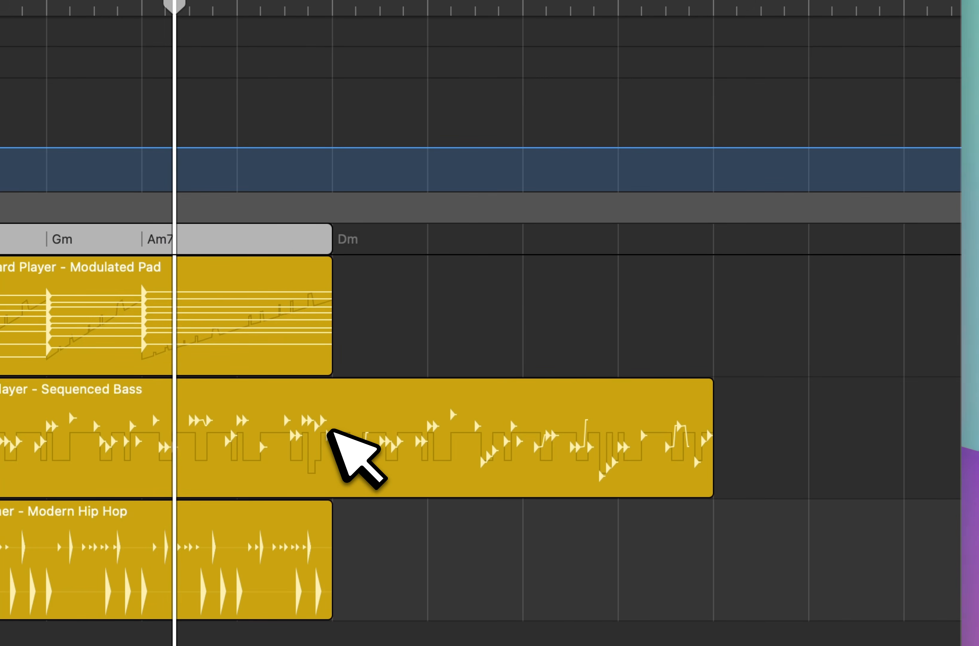
left_click(331, 431)
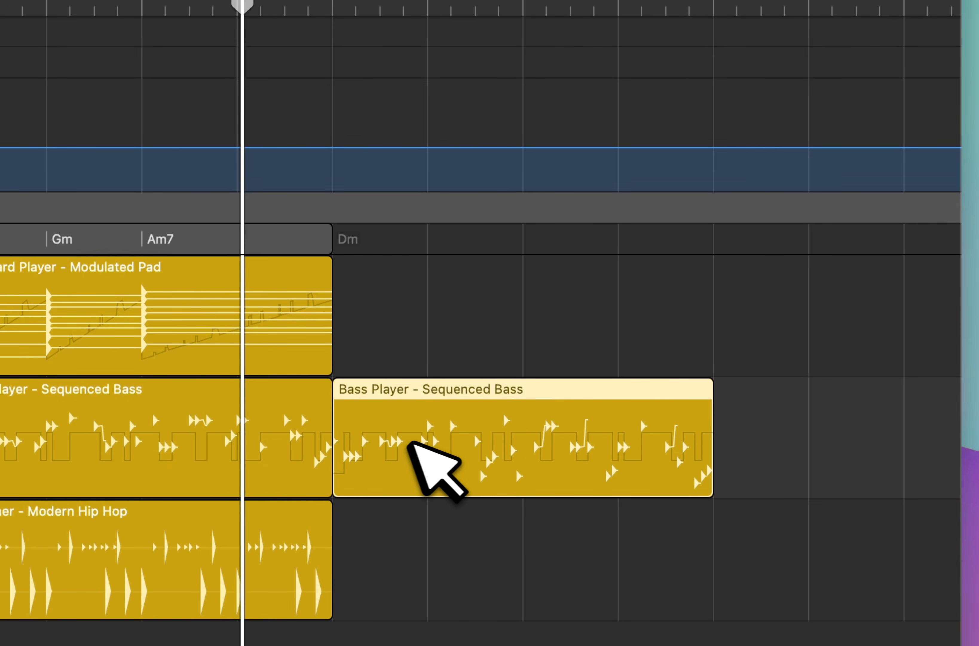
key("BackSpace")
Set the Tracks area's snap value to Bar.
left_click(582, 143)
mouse_move(608, 181)
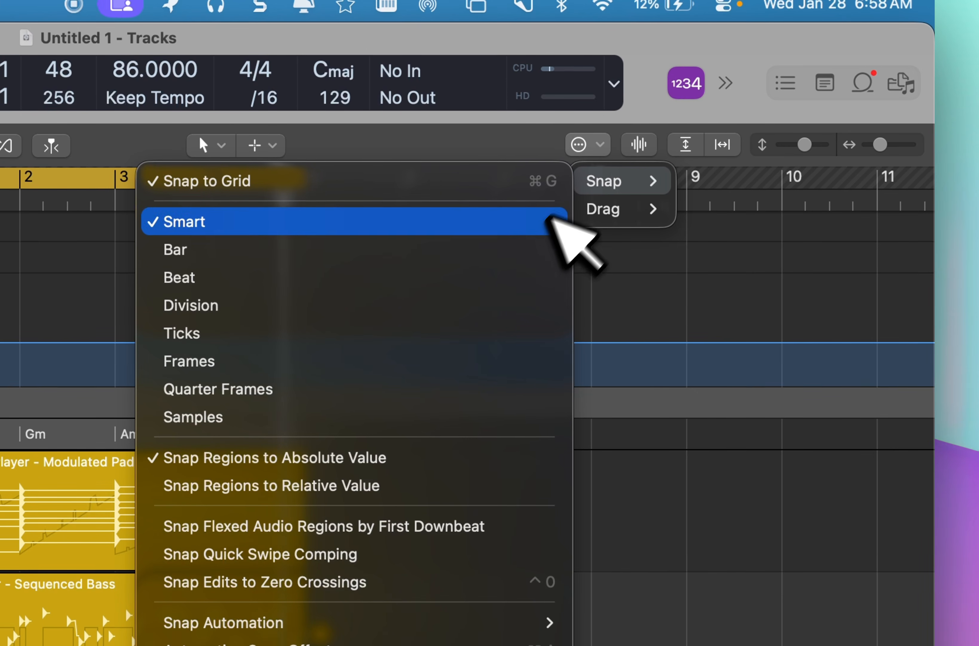
left_click(522, 338)
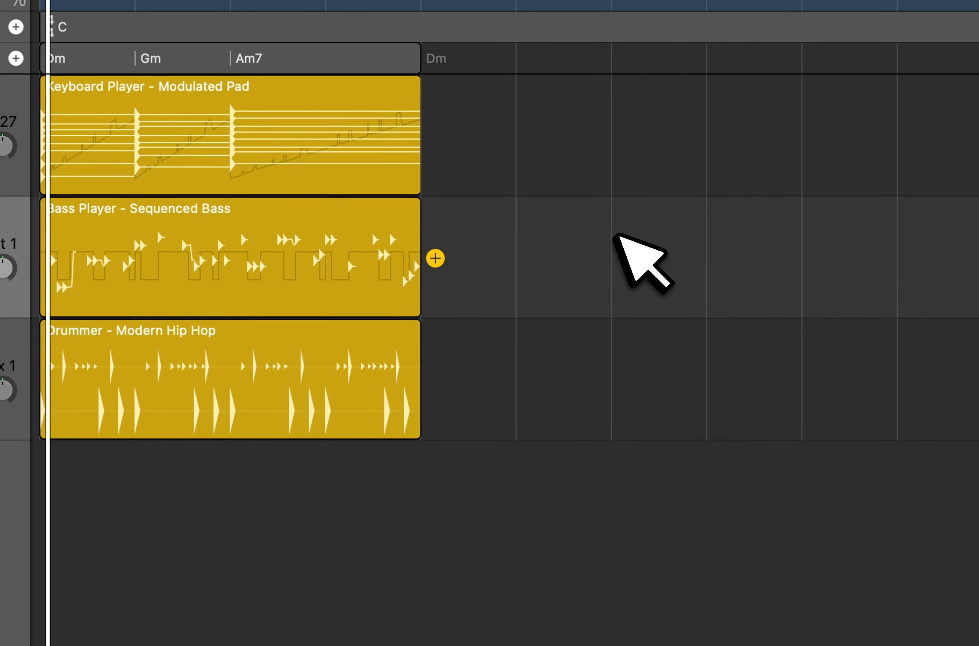
Delete all three Session Player regions and add a fresh Drummer region at the start of the Platinum Cuts track.
left_click_drag(410, 539, 125, 98)
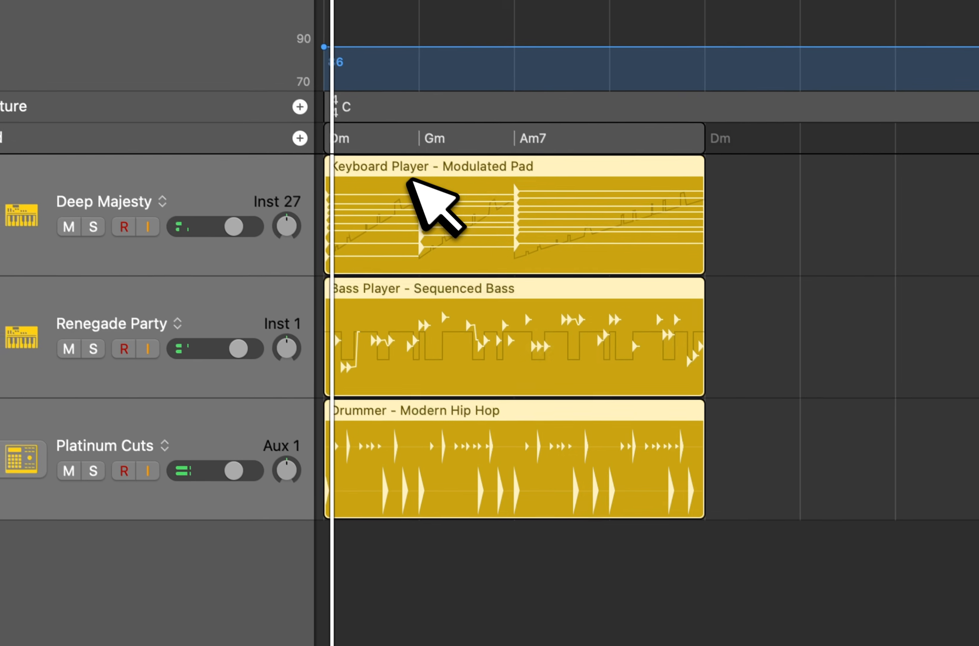
key("BackSpace")
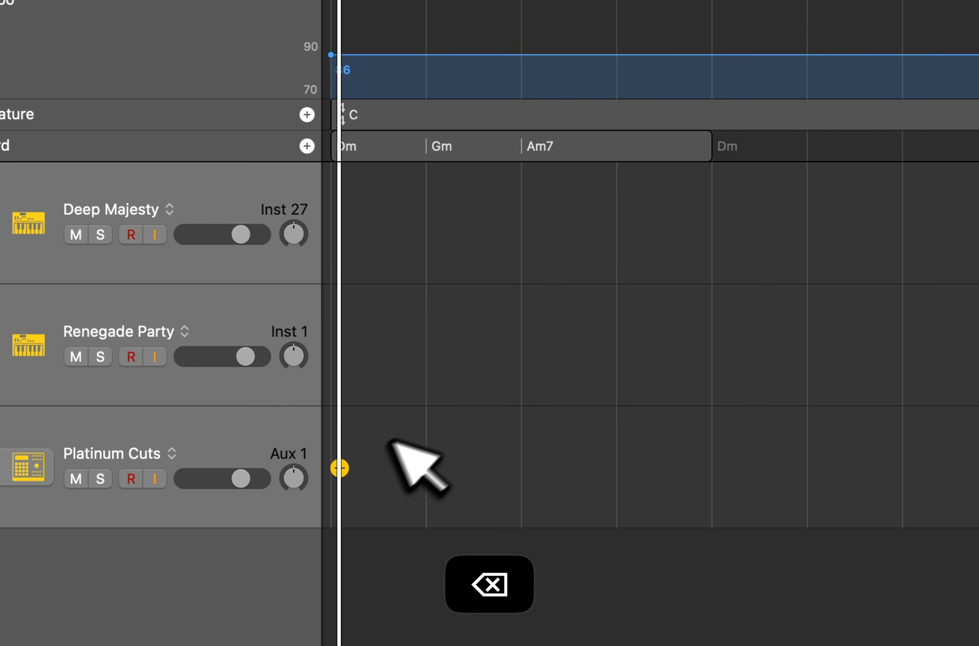
left_click(344, 462)
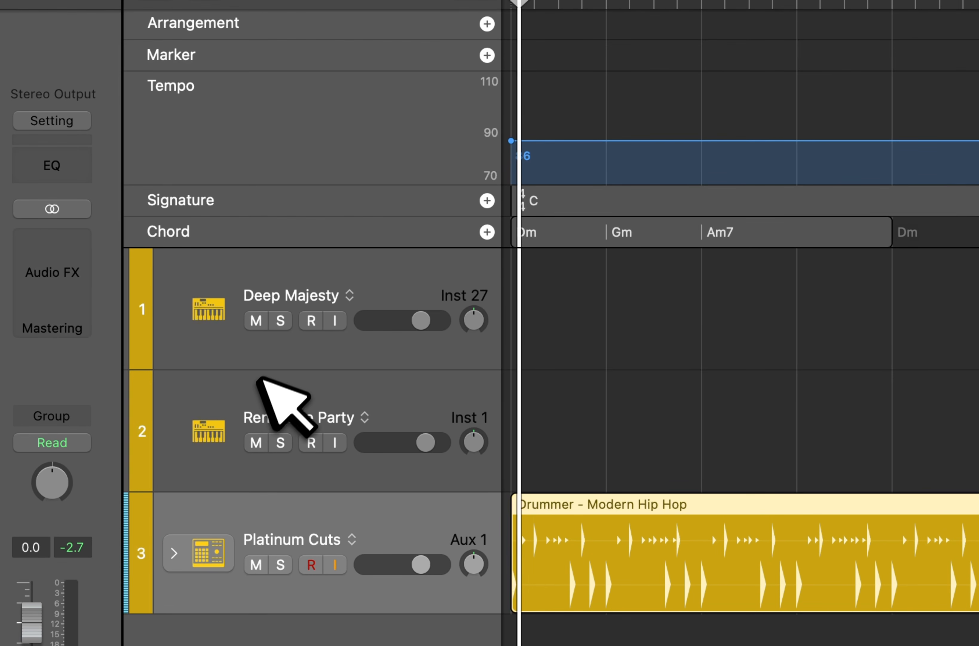
Examine the Keyboard Player and Bass Player styles offered for a new Session Player track, creating no track.
left_click(265, 392)
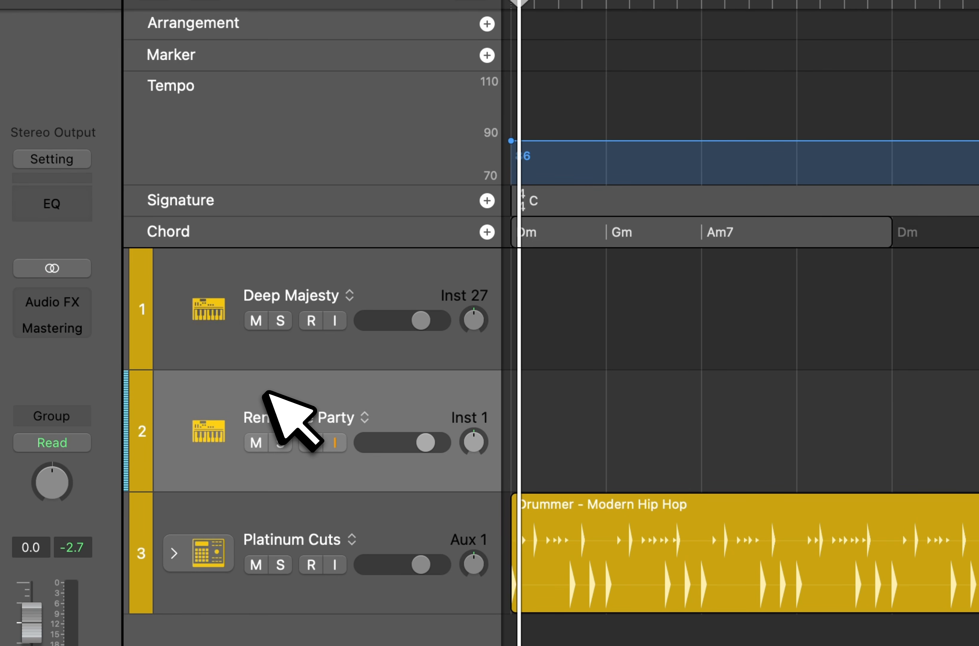
key("super+alt+n")
left_click(562, 377)
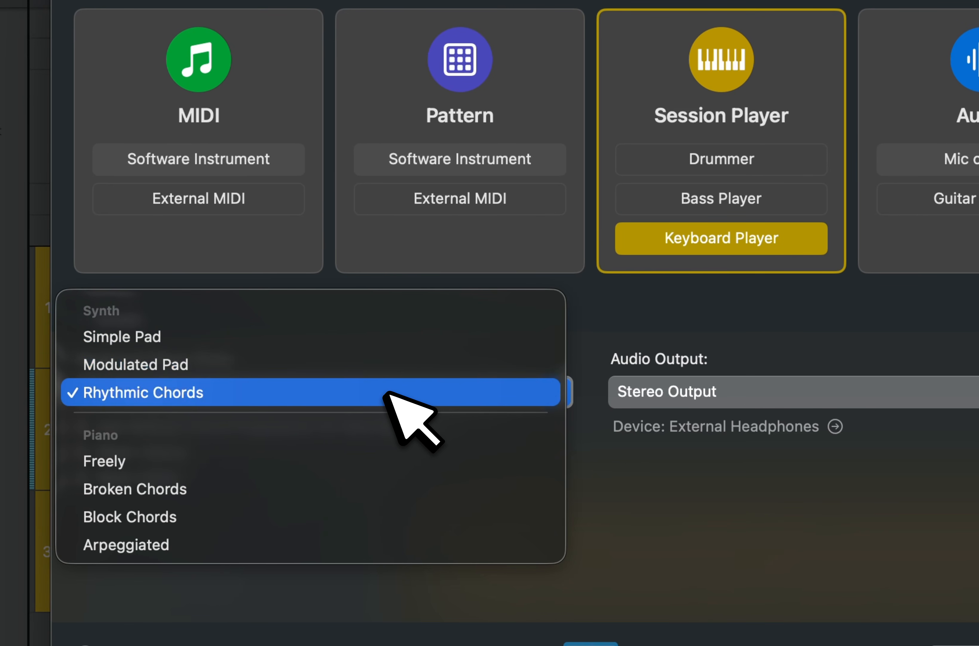
left_click(625, 323)
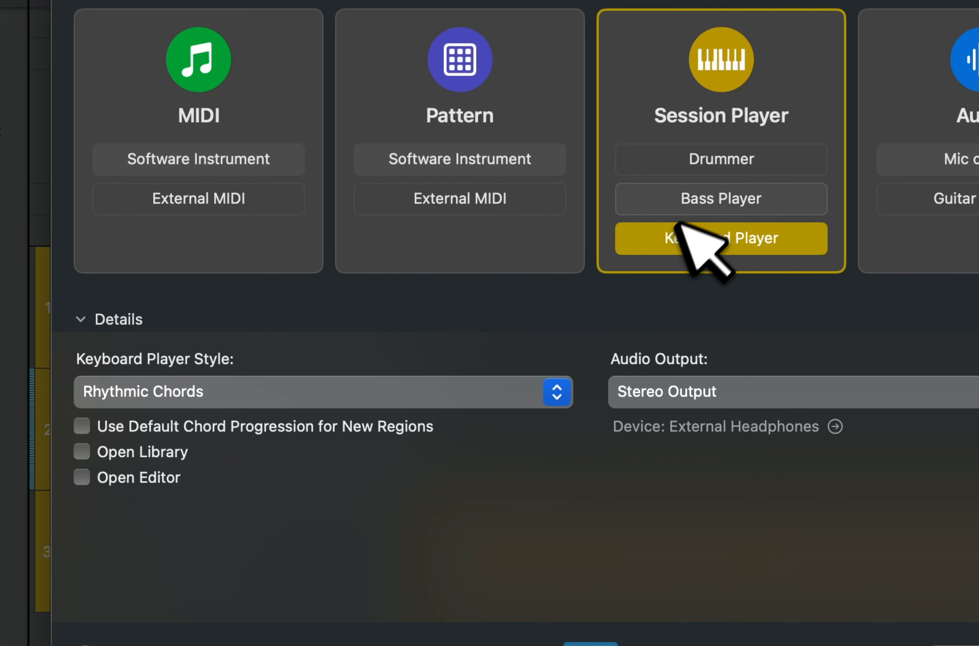
left_click(693, 197)
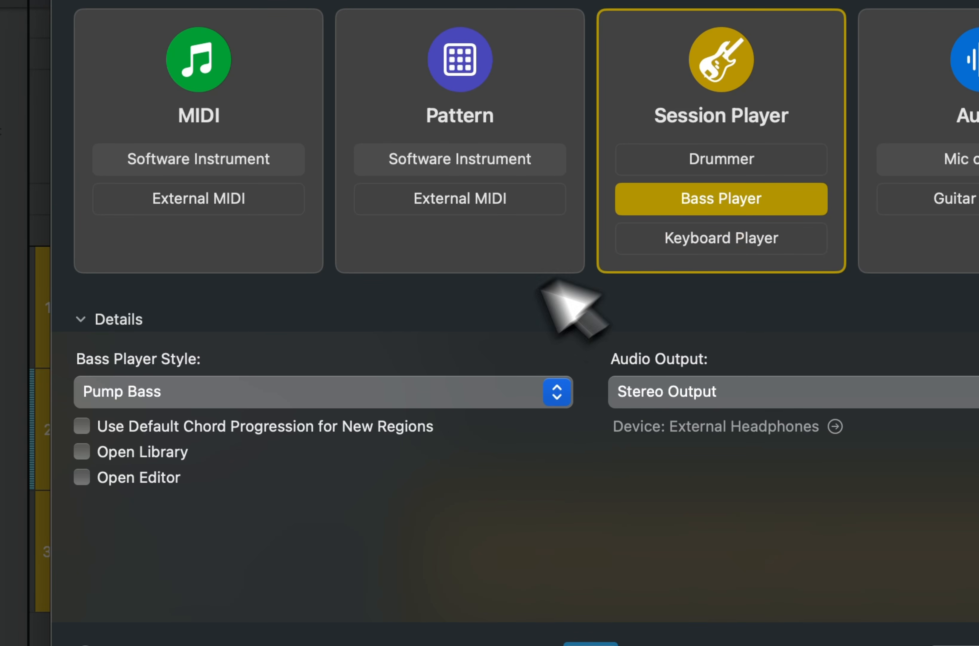
left_click(396, 387)
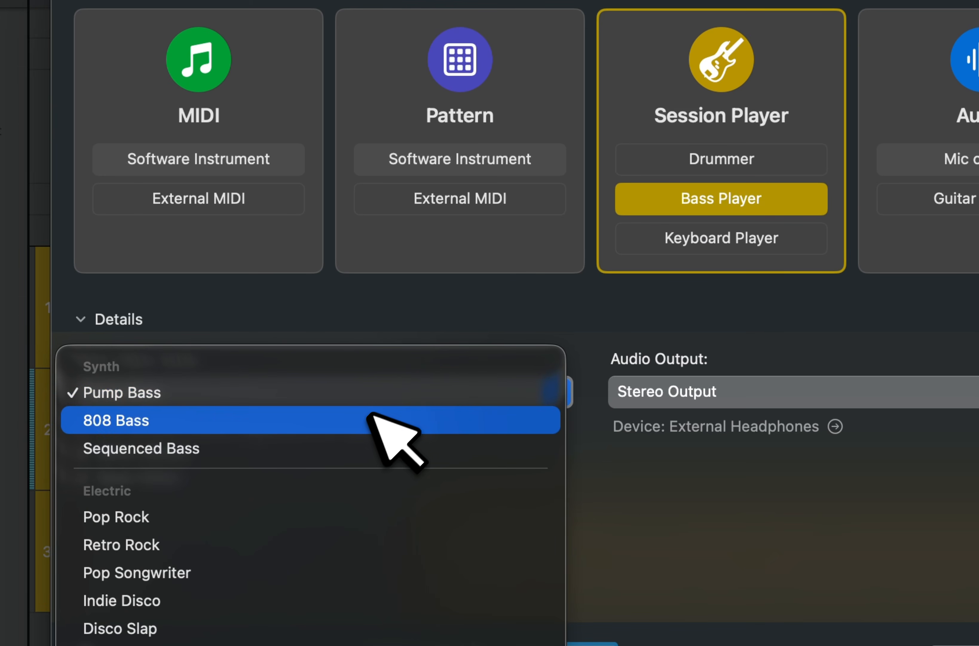
left_click(752, 293)
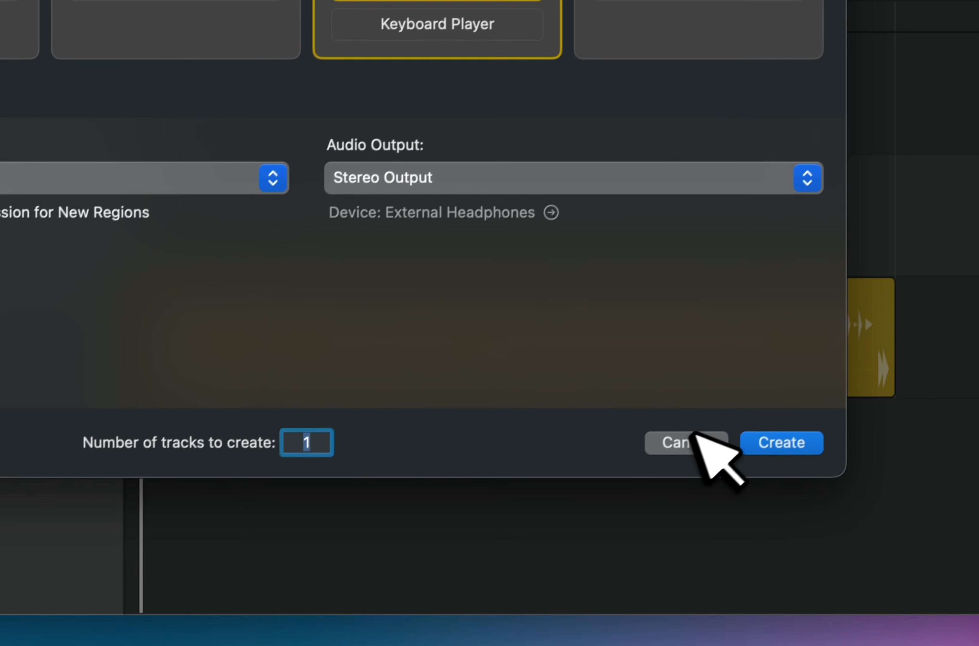
left_click(636, 499)
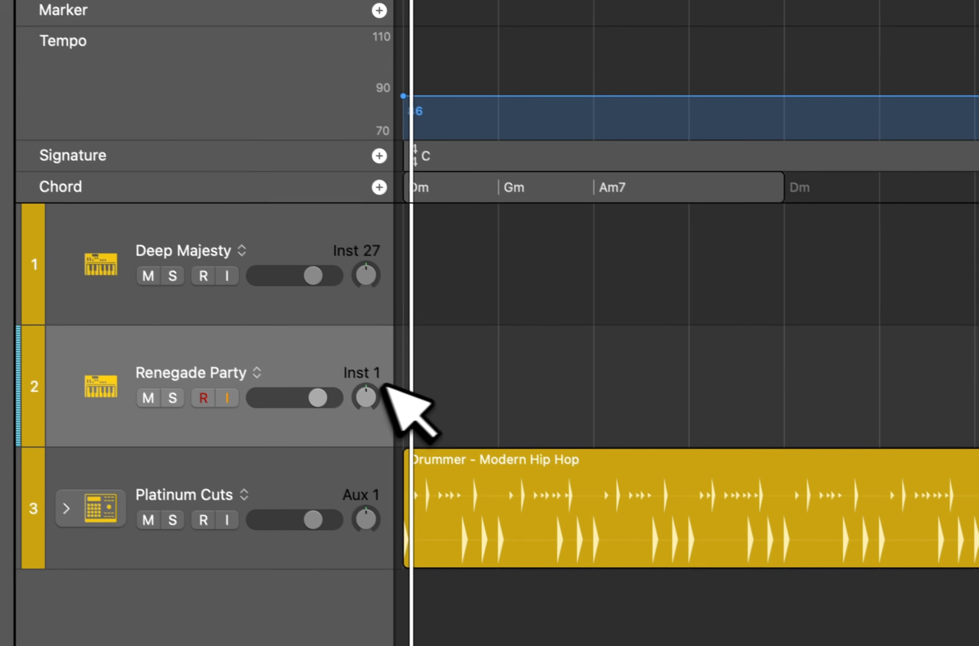
Add a Bass Player region at the start of the Renegade Party track and play it back from the beginning.
left_click(433, 394)
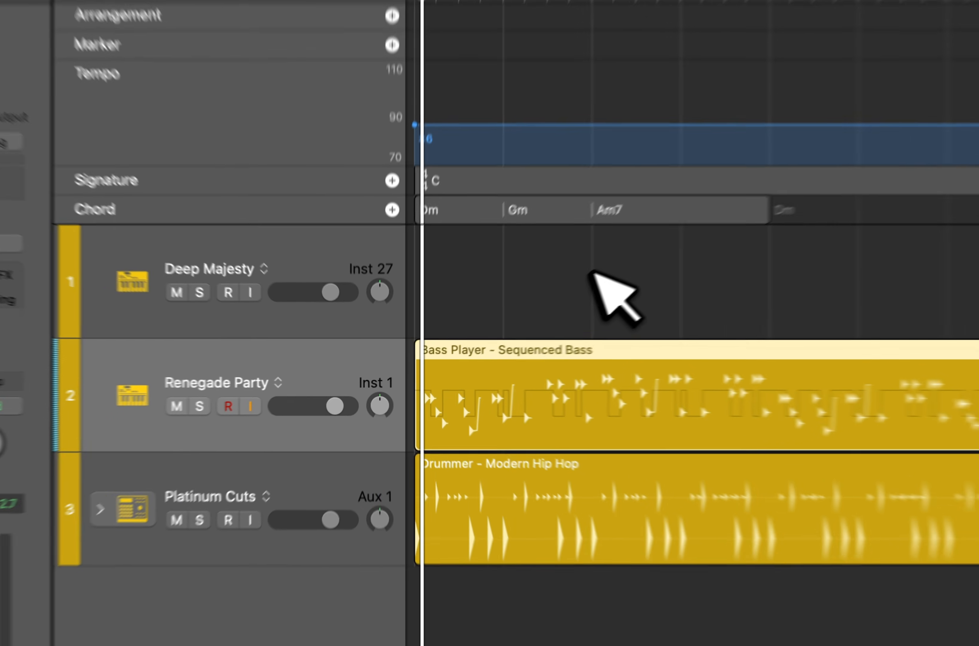
key("period")
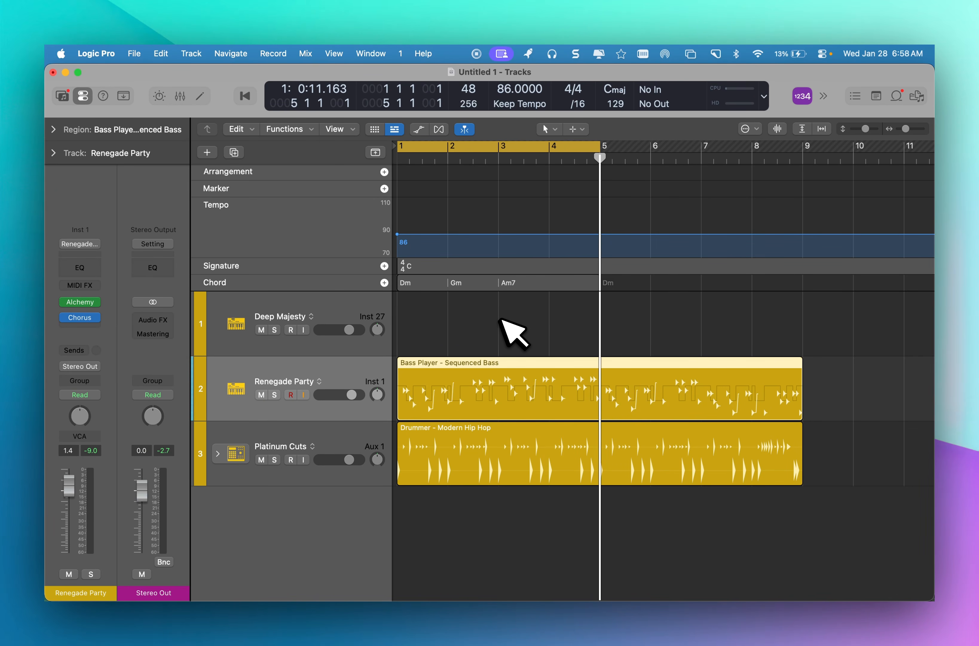
key("Return")
key("space")
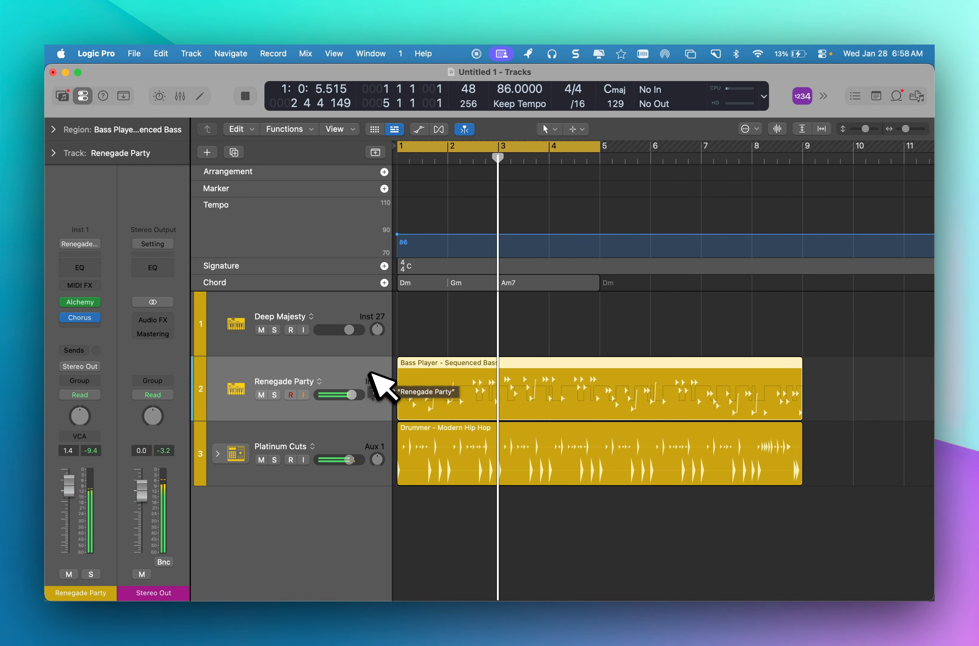
key("space")
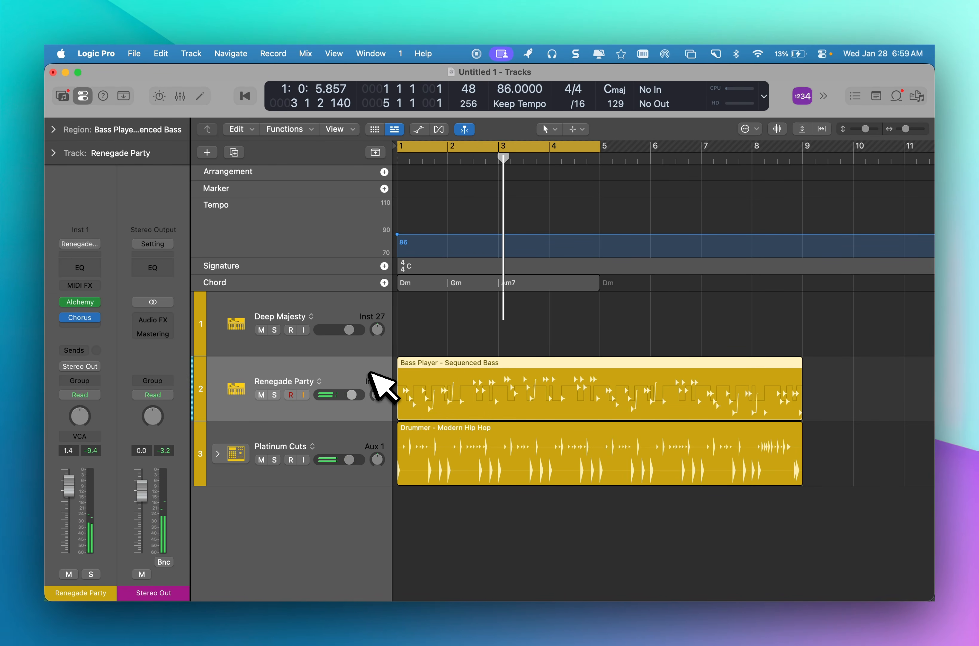
Open the bass region in the Session Player editor with the inspector hidden, and raise its Octave setting close to maximum.
key("e")
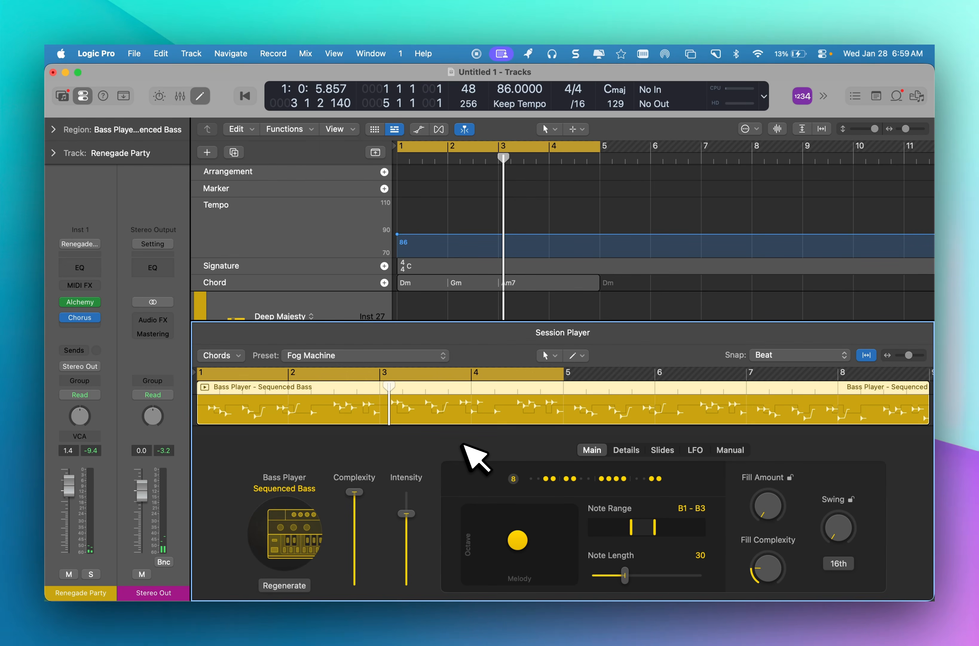
key("i")
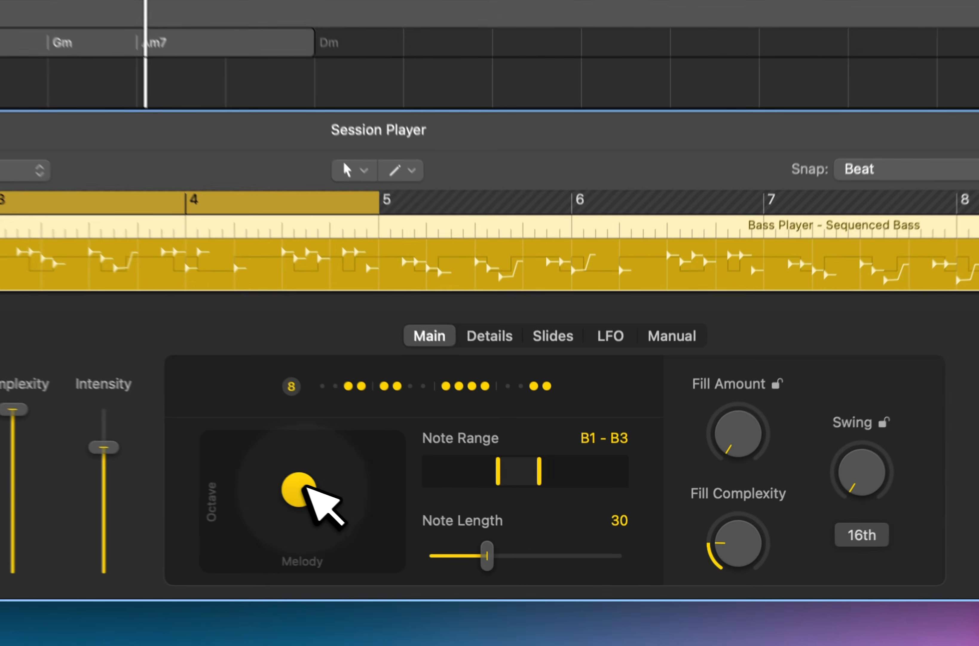
left_click_drag(452, 550, 449, 513)
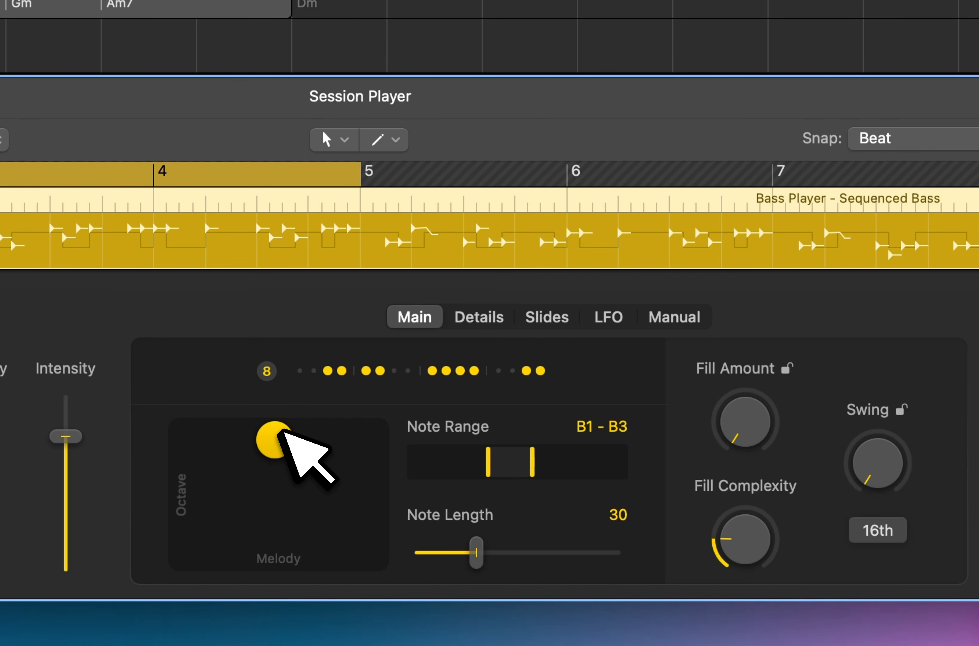
Examine the bass rhythm pattern's Add Notes and Follow Rhythm Of options.
left_click(410, 370)
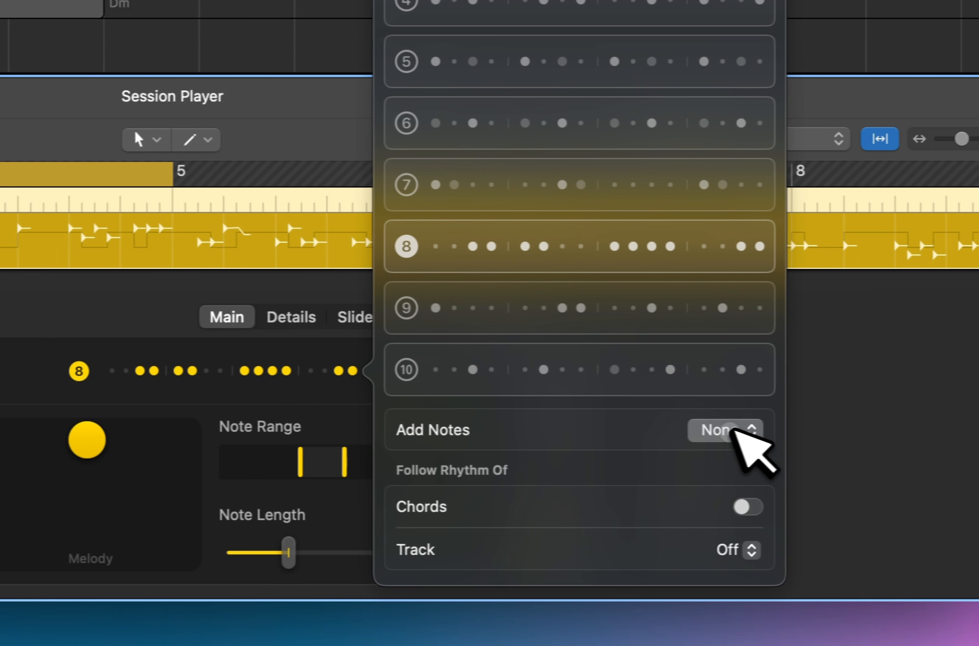
left_click(924, 430)
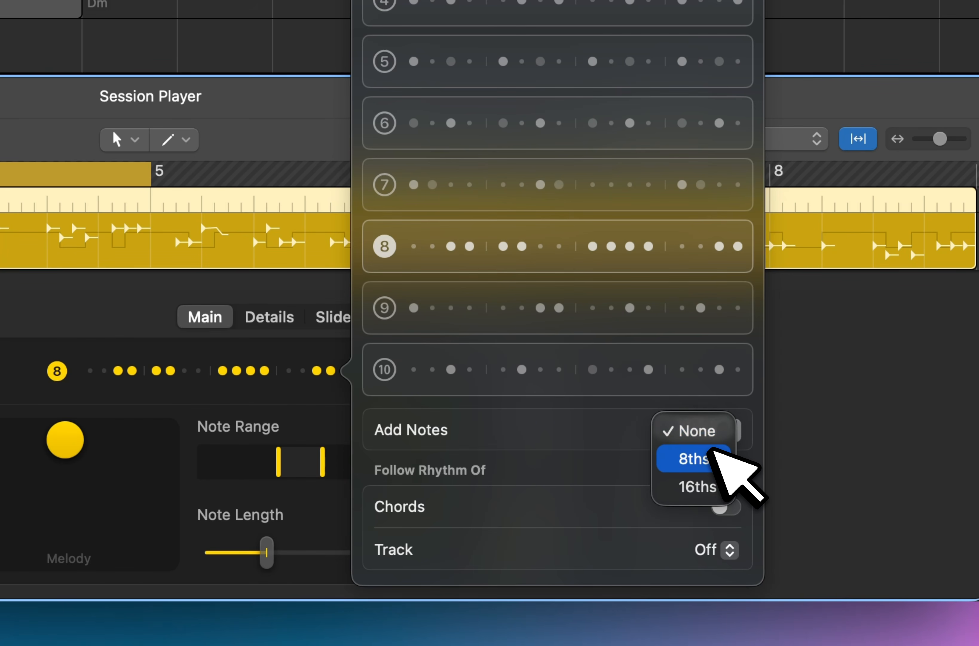
left_click(621, 413)
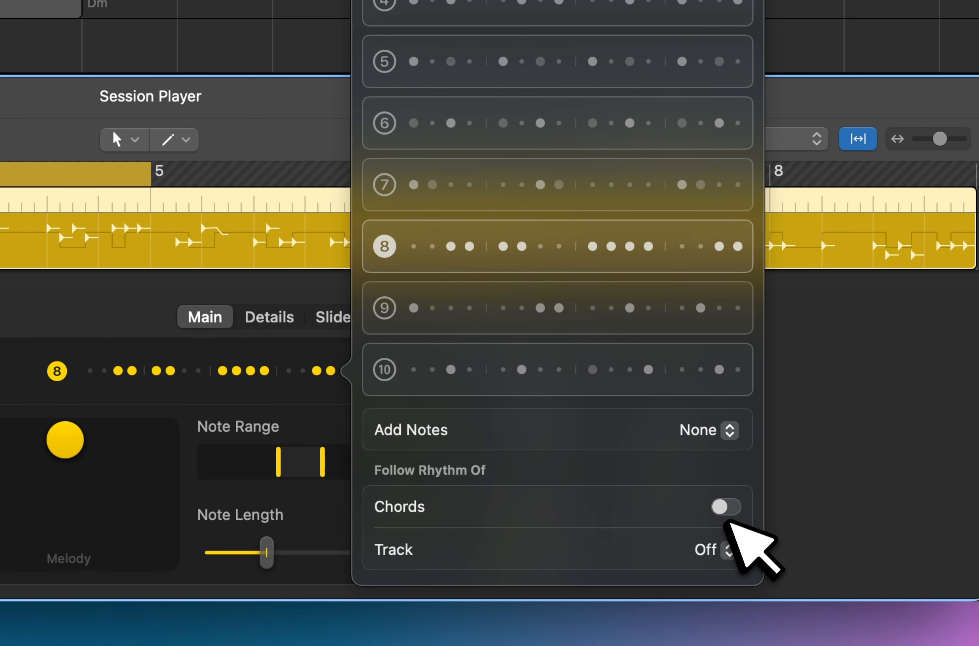
left_click(273, 405)
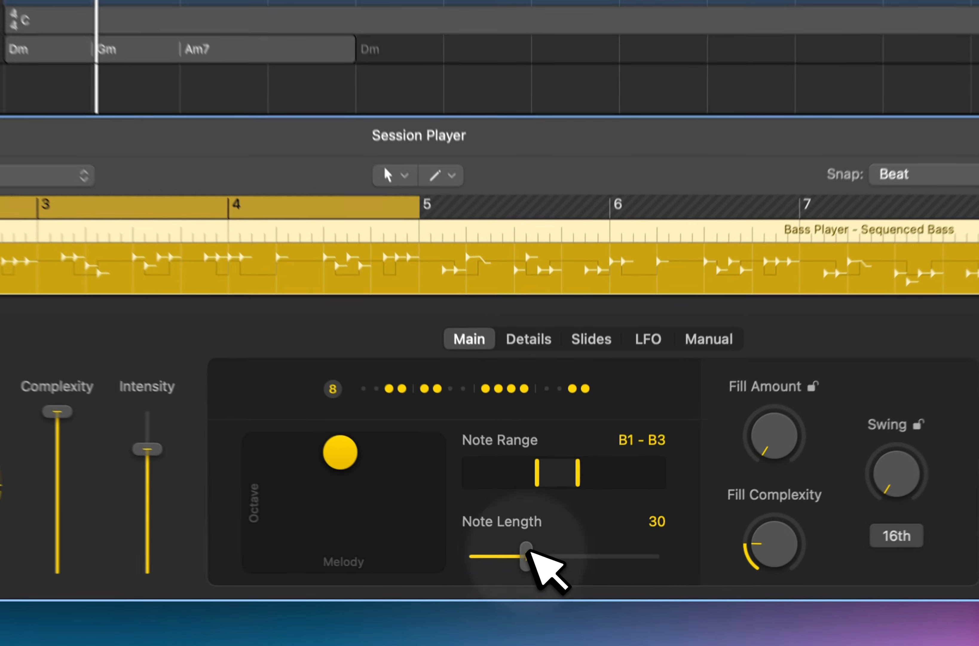
Compare bass note lengths of 12 and 66 during playback, keeping 66.
left_click_drag(552, 573, 531, 573)
left_click_drag(485, 548, 489, 548)
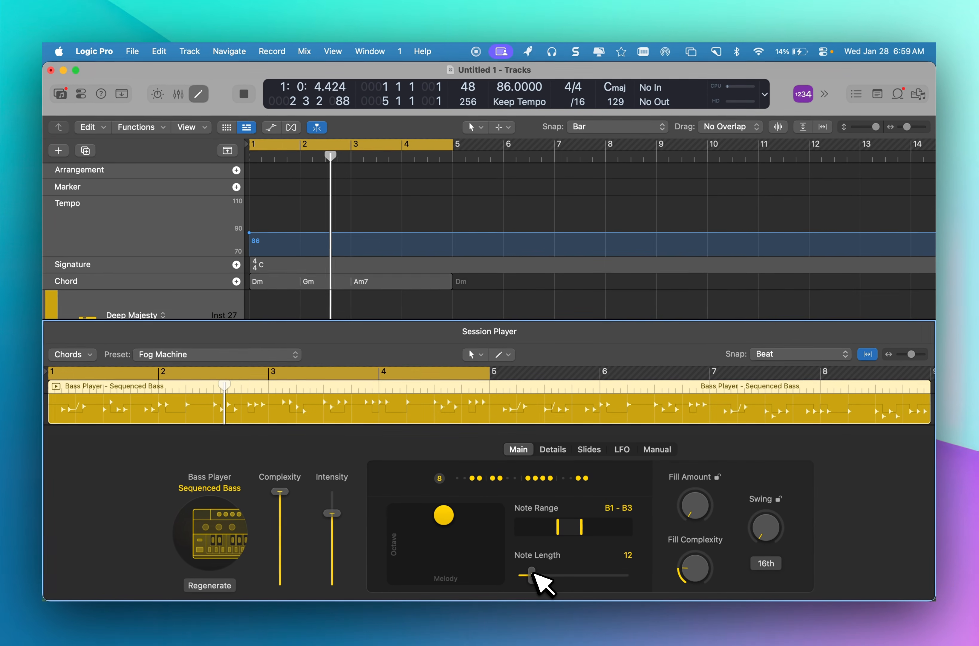
left_click_drag(532, 574, 591, 575)
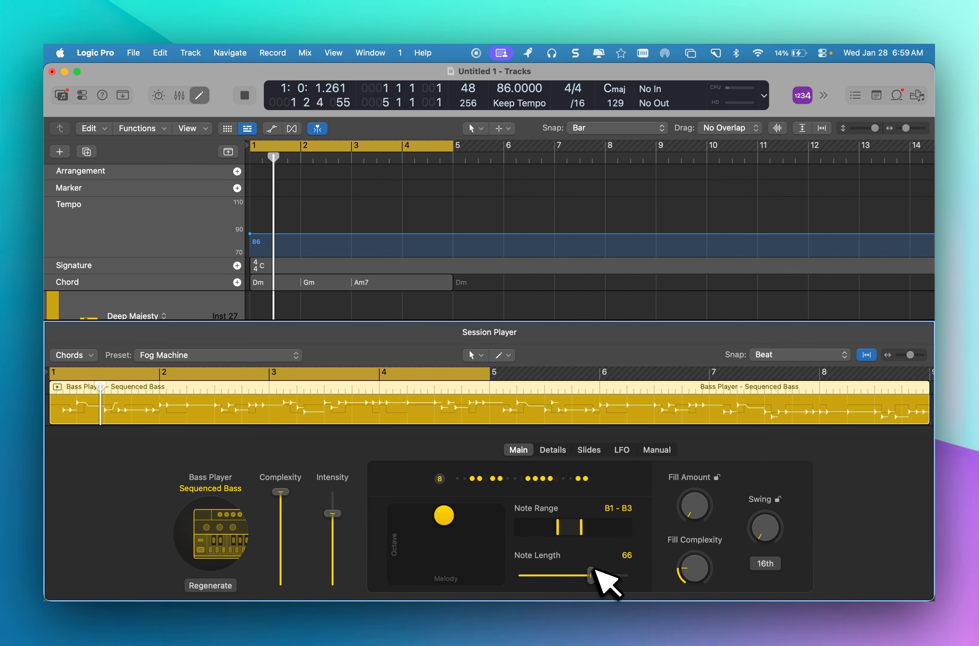
key("space")
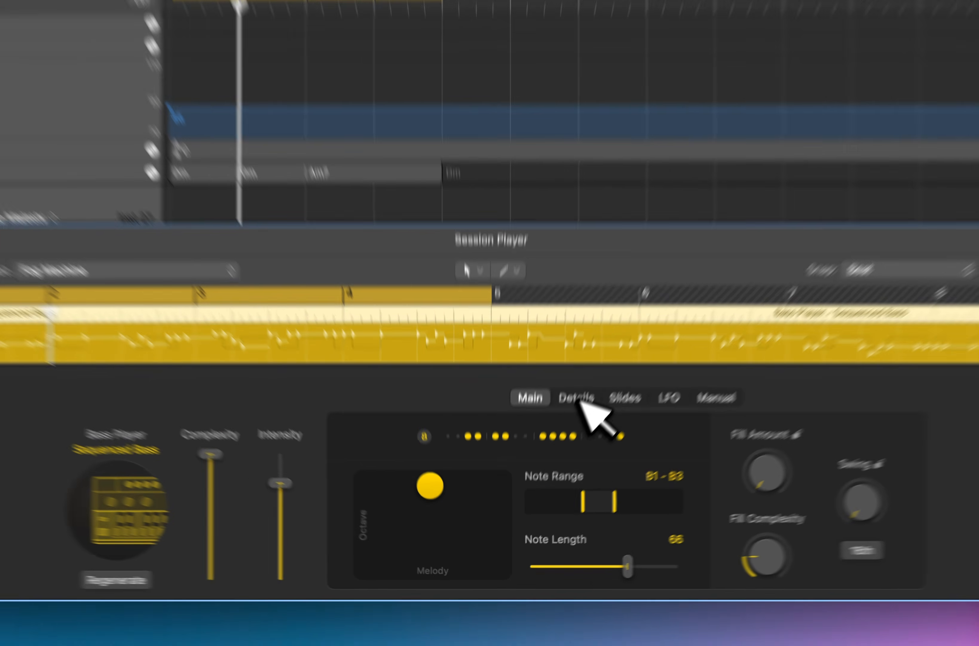
Increase the Velocity accent in the bass player's details and check the MIDI CC accent's target and offset options.
left_click(553, 449)
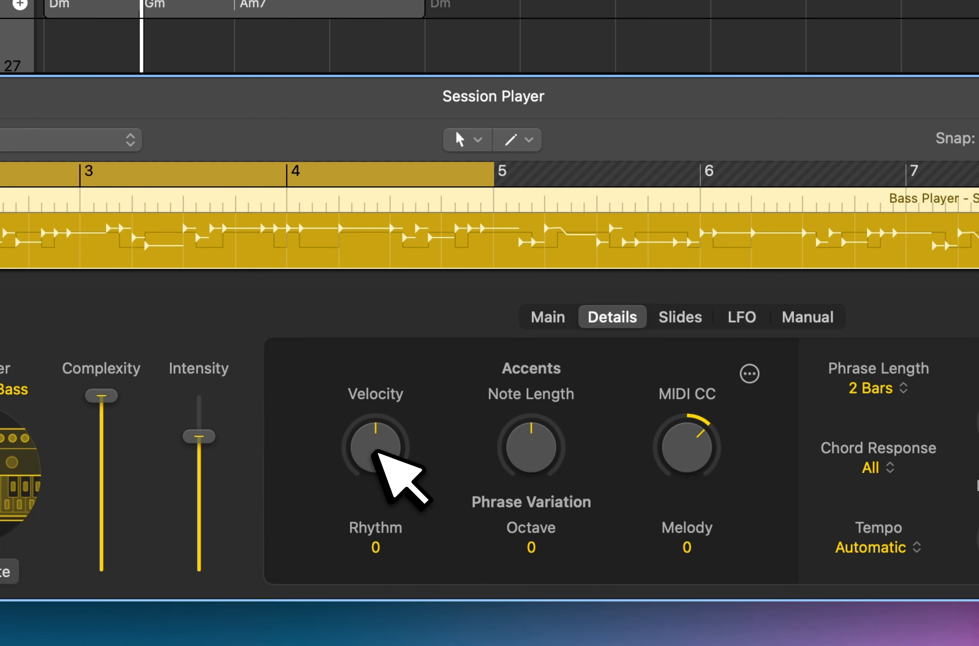
left_click_drag(376, 451, 379, 394)
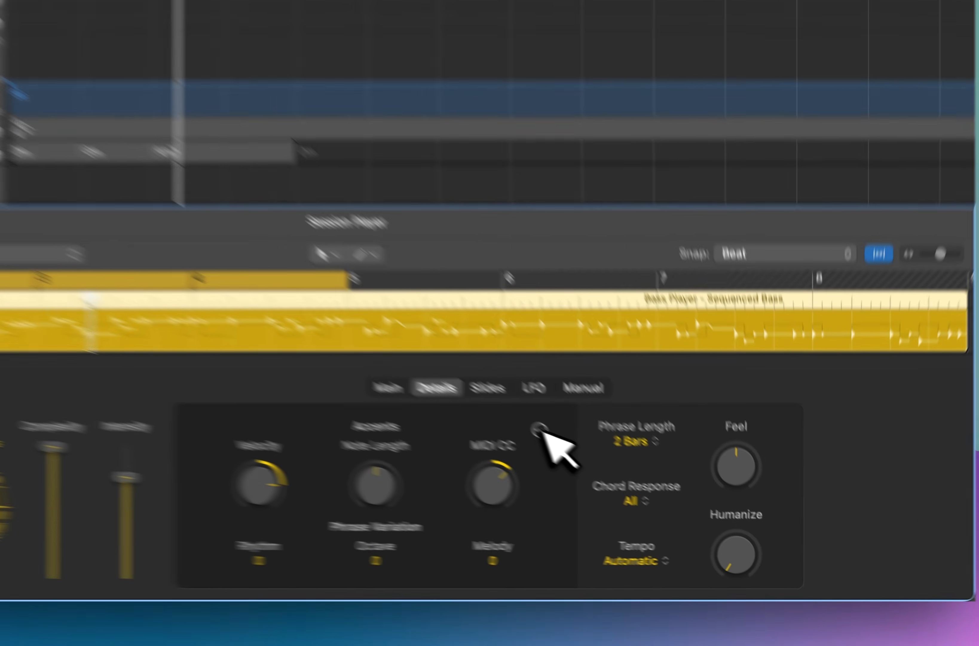
left_click(626, 480)
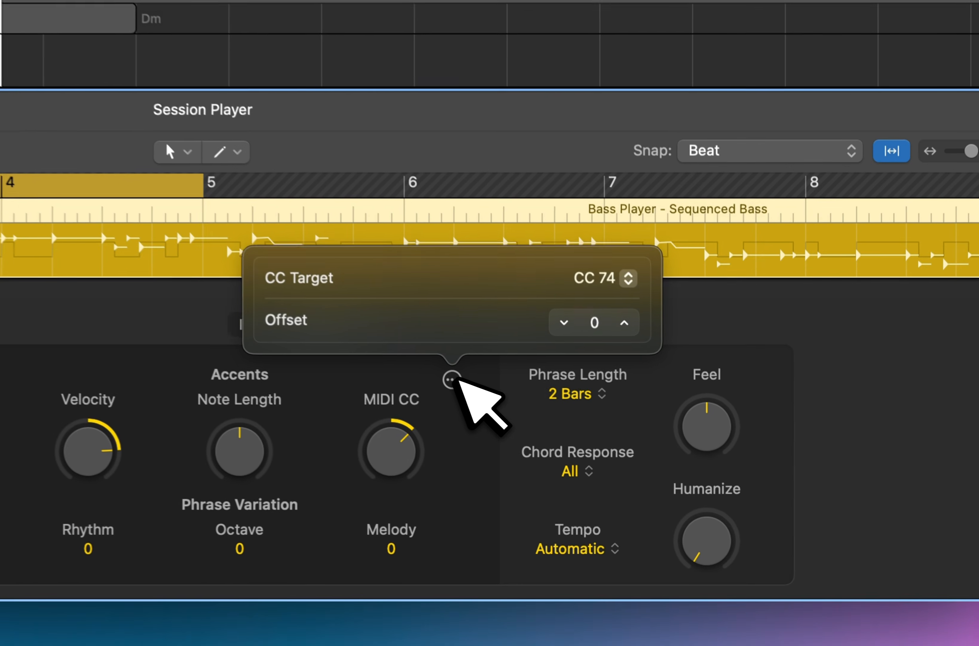
left_click(470, 421)
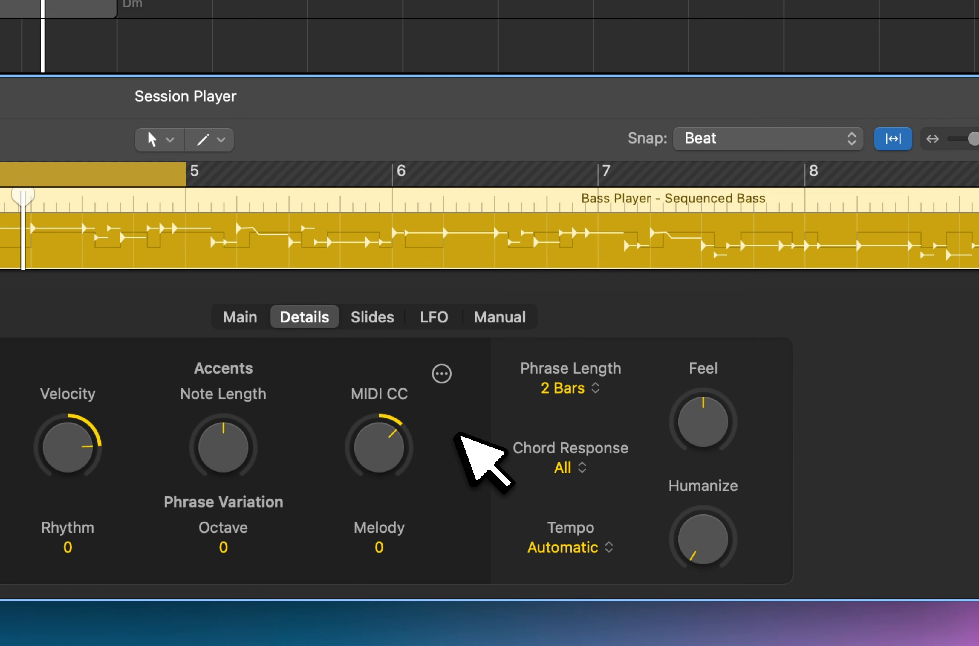
Review the CC Target and Offset settings behind the bass player's MIDI CC accent without changing them.
left_click(442, 373)
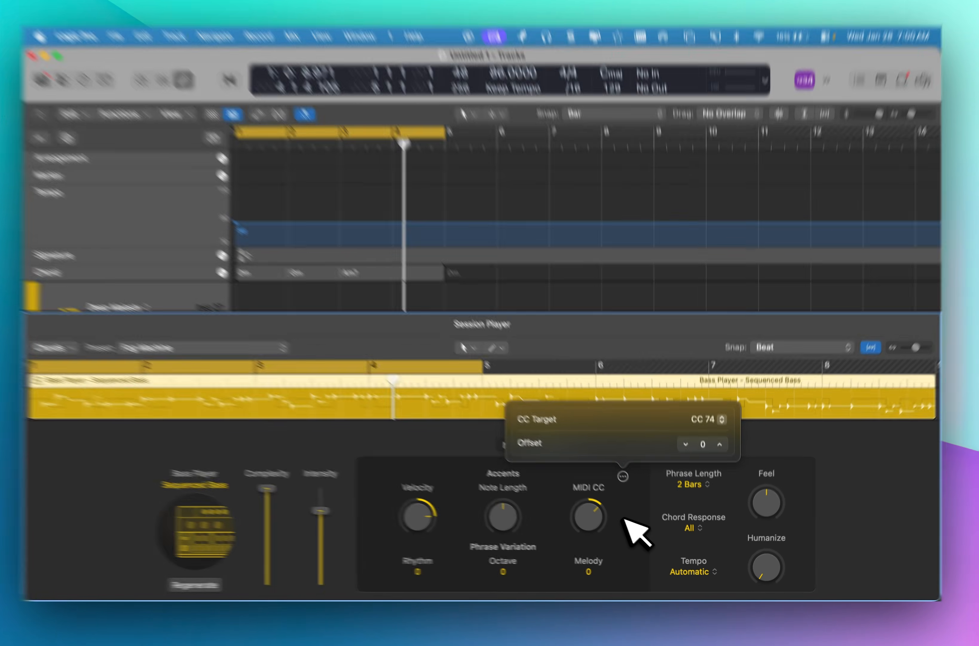
left_click(630, 519)
left_click_drag(482, 418, 494, 434)
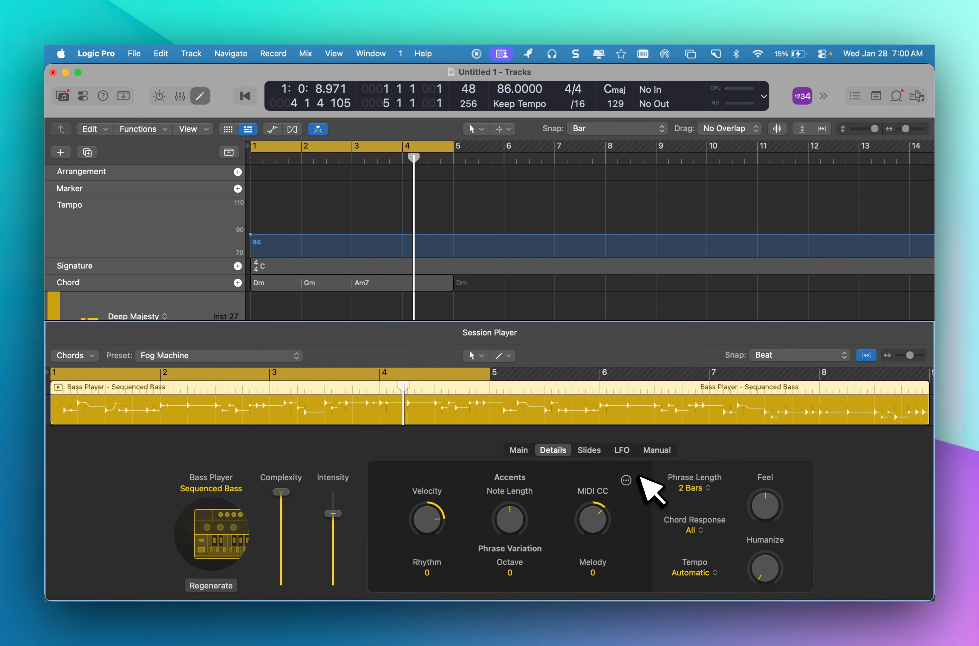
Set the bass phrase variation to Rhythm 93, Octave 100 and Melody 76, and shorten the Phrase Length to 1 Bar.
left_click_drag(427, 571, 431, 400)
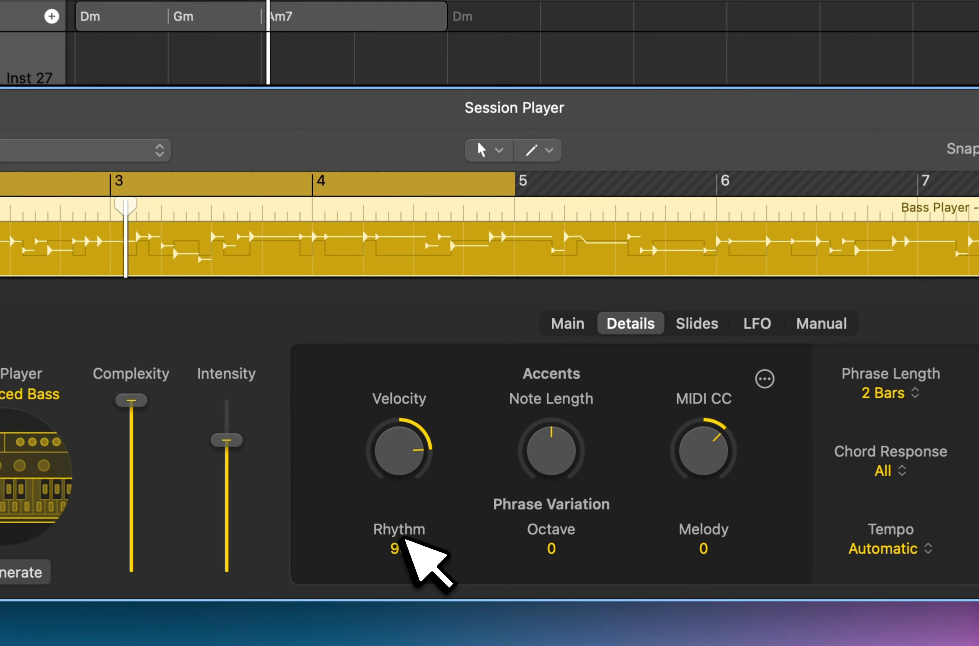
left_click_drag(556, 545, 562, 188)
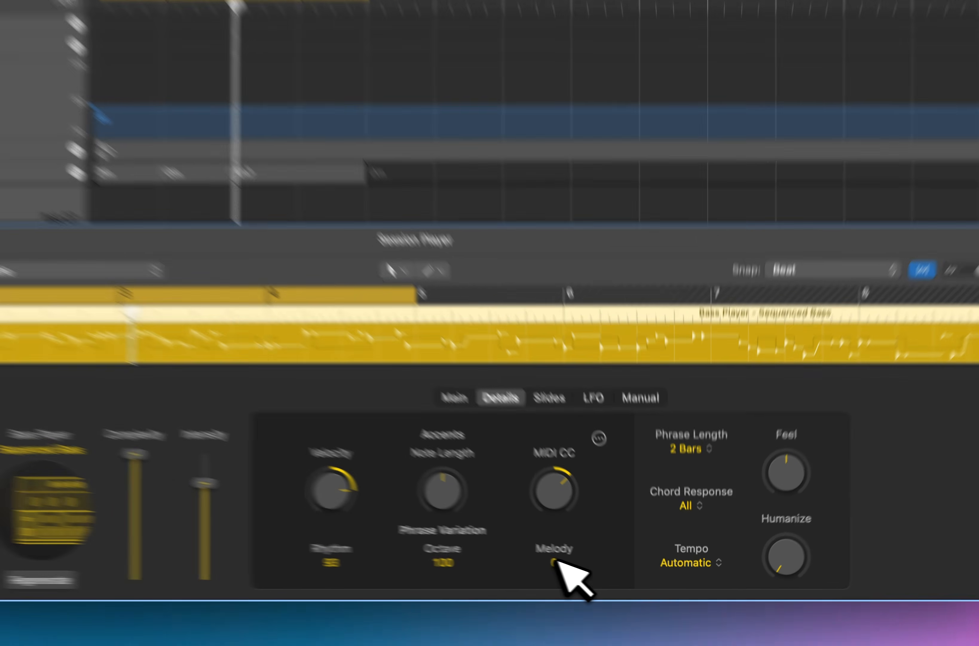
left_click_drag(555, 562, 578, 241)
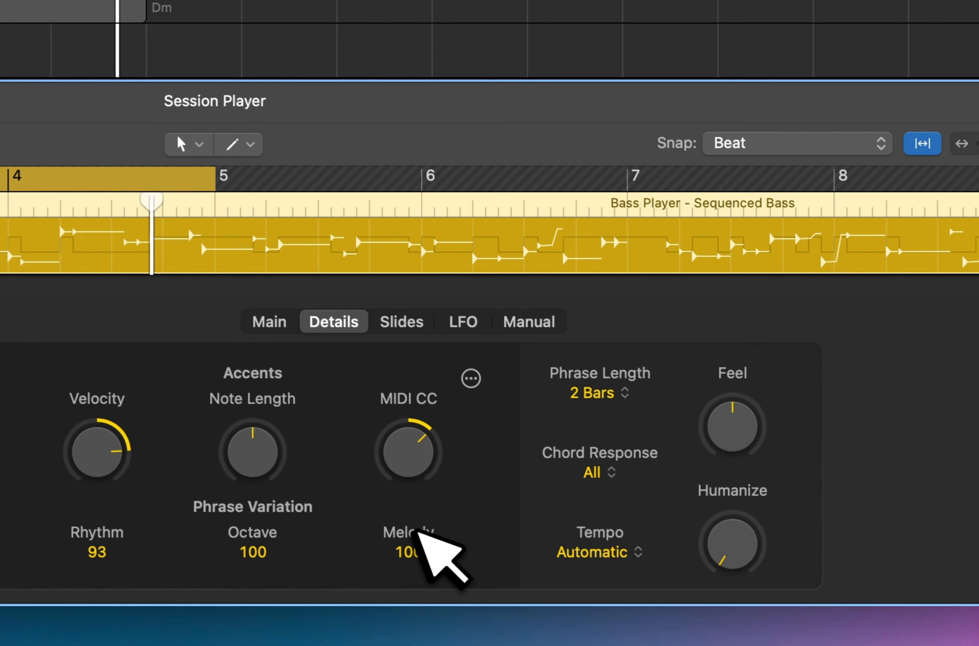
left_click_drag(482, 580, 475, 612)
left_click_drag(404, 575, 413, 581)
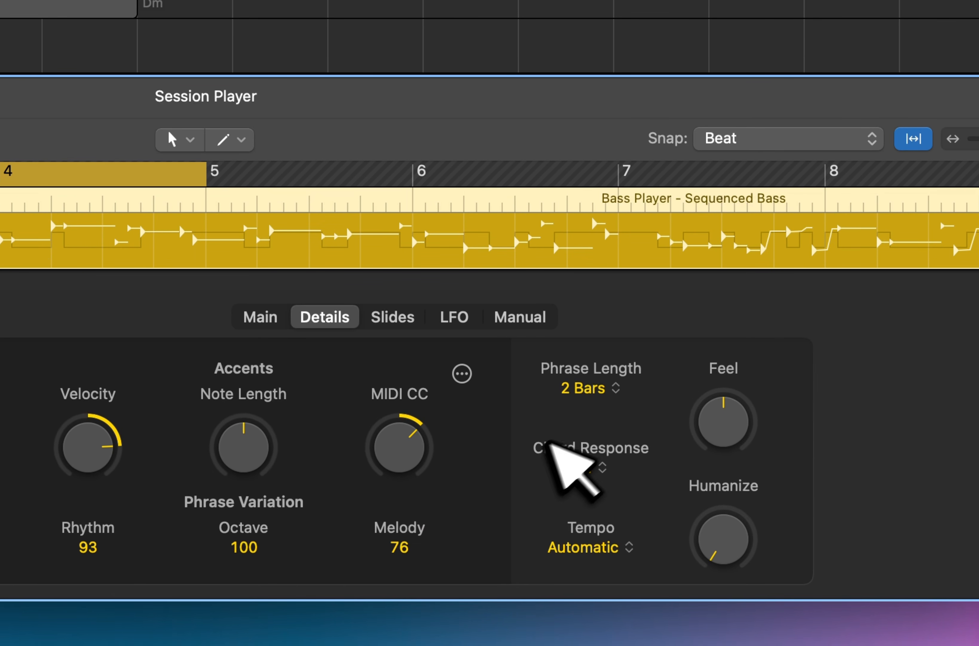
left_click(604, 389)
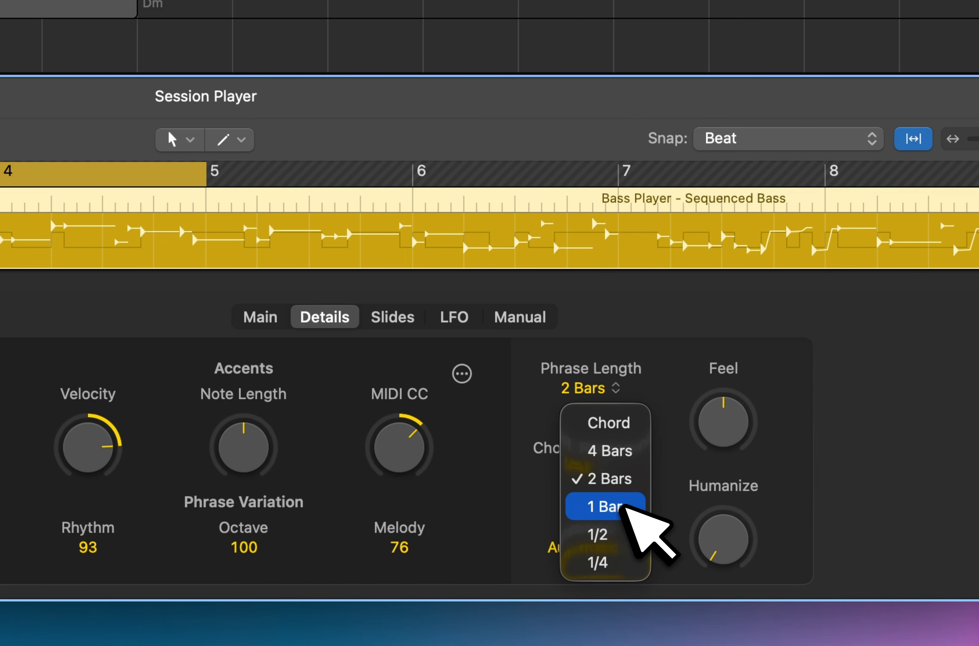
left_click(625, 506)
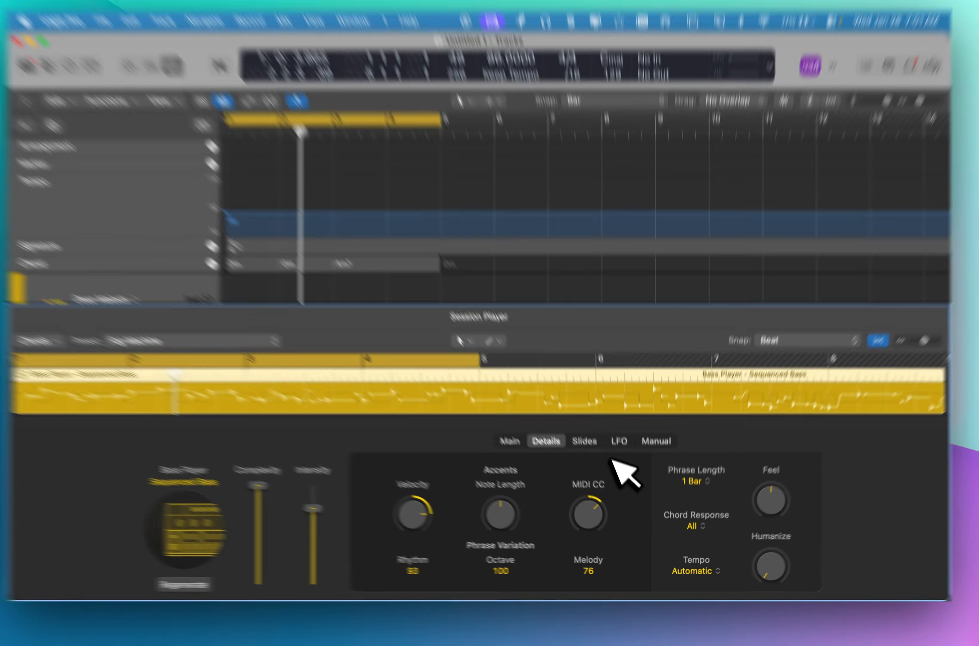
Raise the bass player's Intensity to maximum and set the main Note Length to 64.
left_click(589, 450)
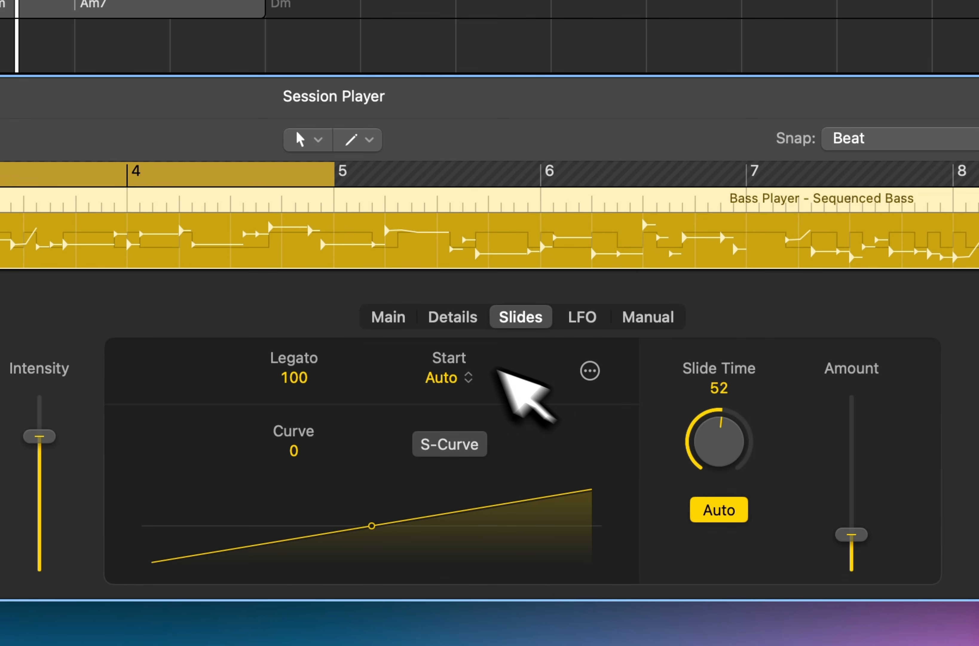
left_click(383, 318)
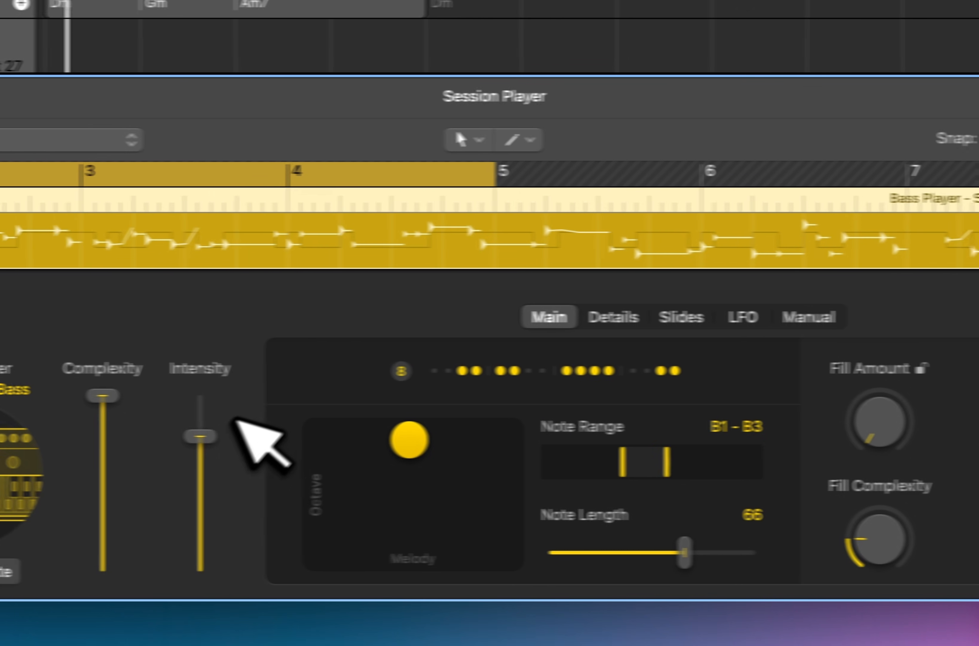
left_click_drag(39, 436, 39, 387)
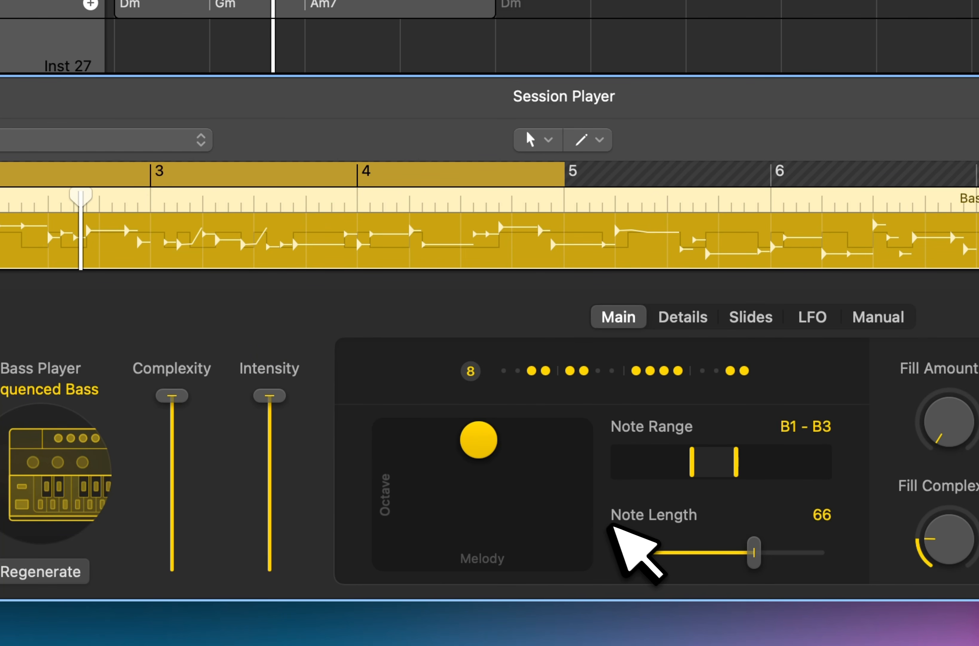
left_click_drag(754, 550, 749, 550)
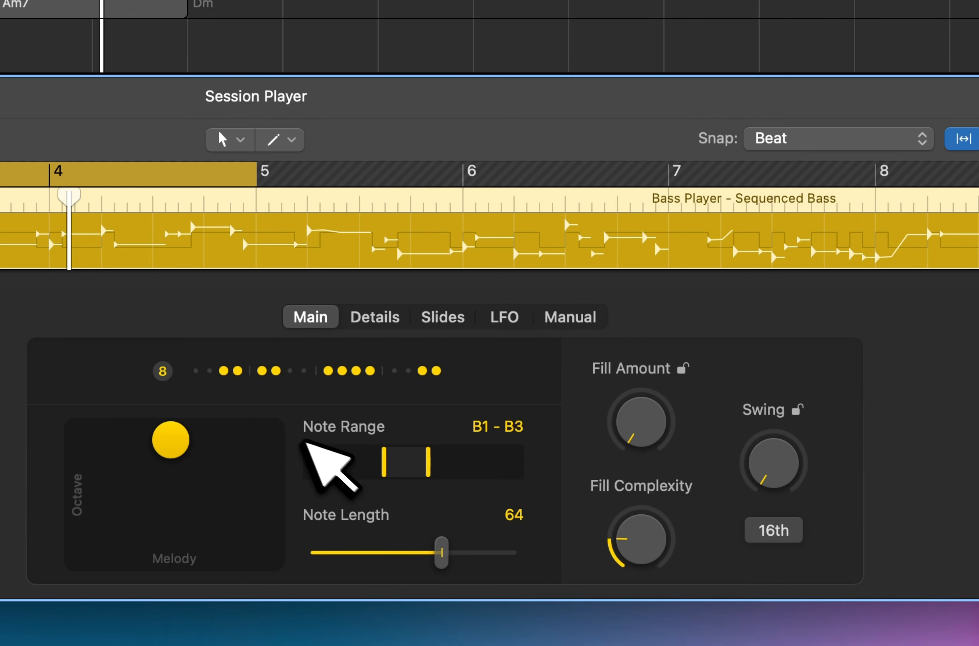
Raise the bass slides' Amount to 67 %, keeping their Start option on Auto, and play the region.
left_click(459, 320)
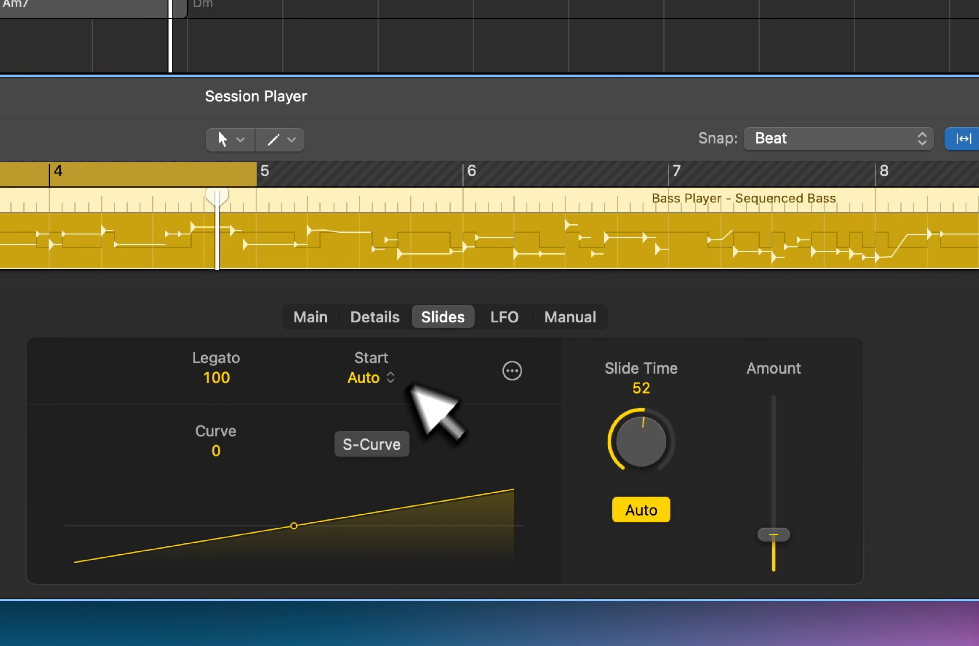
left_click(381, 372)
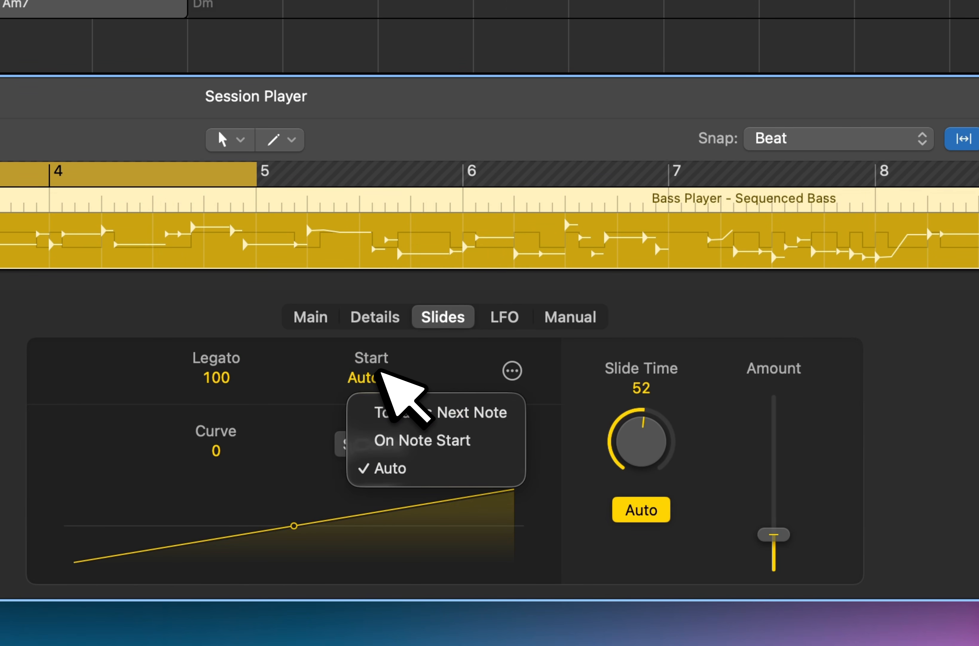
left_click(381, 371)
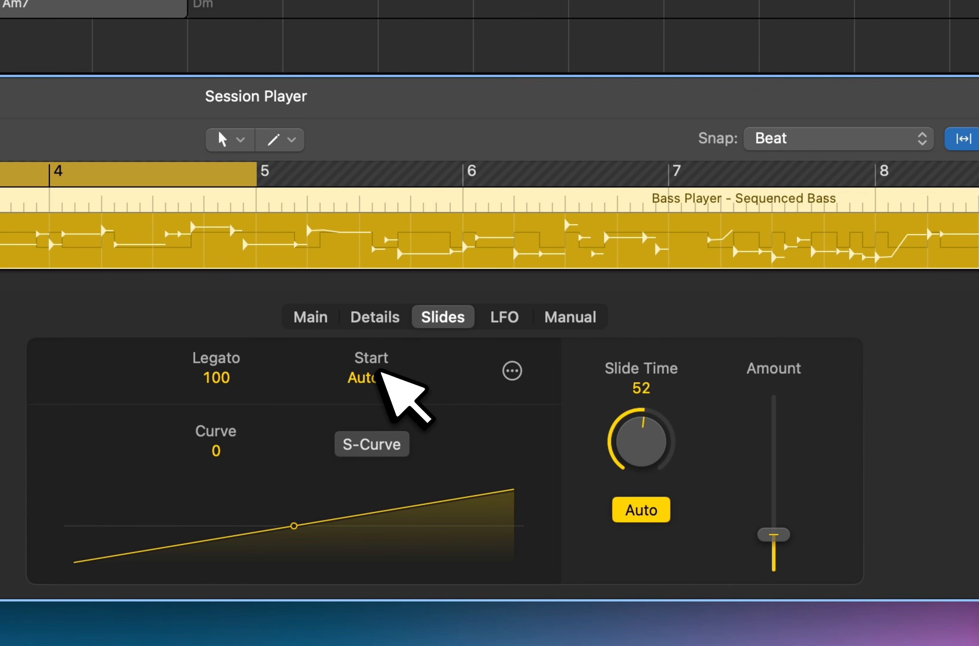
left_click_drag(774, 532, 783, 452)
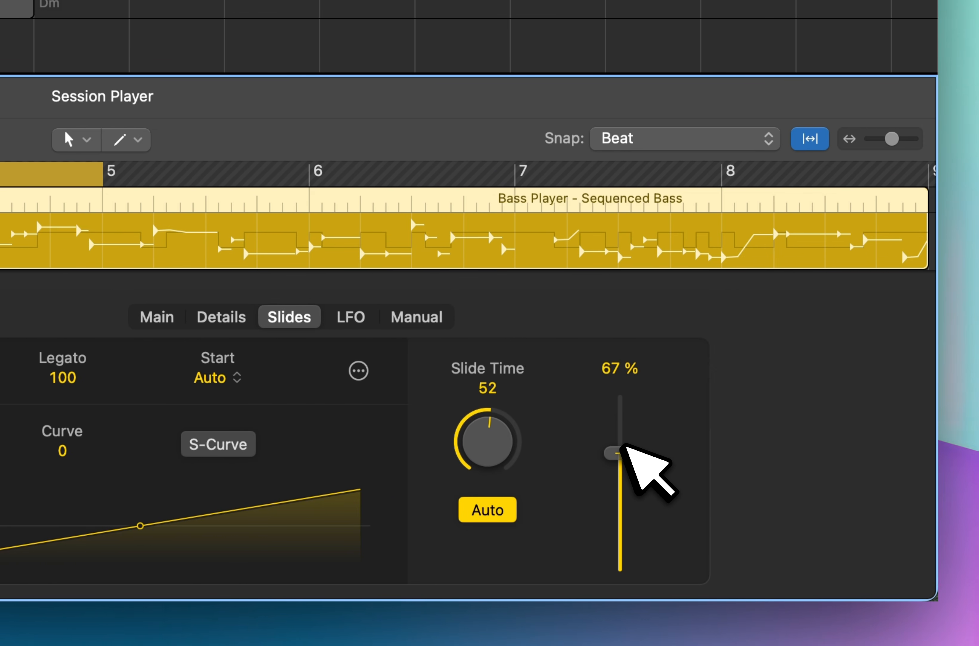
left_click_drag(618, 459, 618, 464)
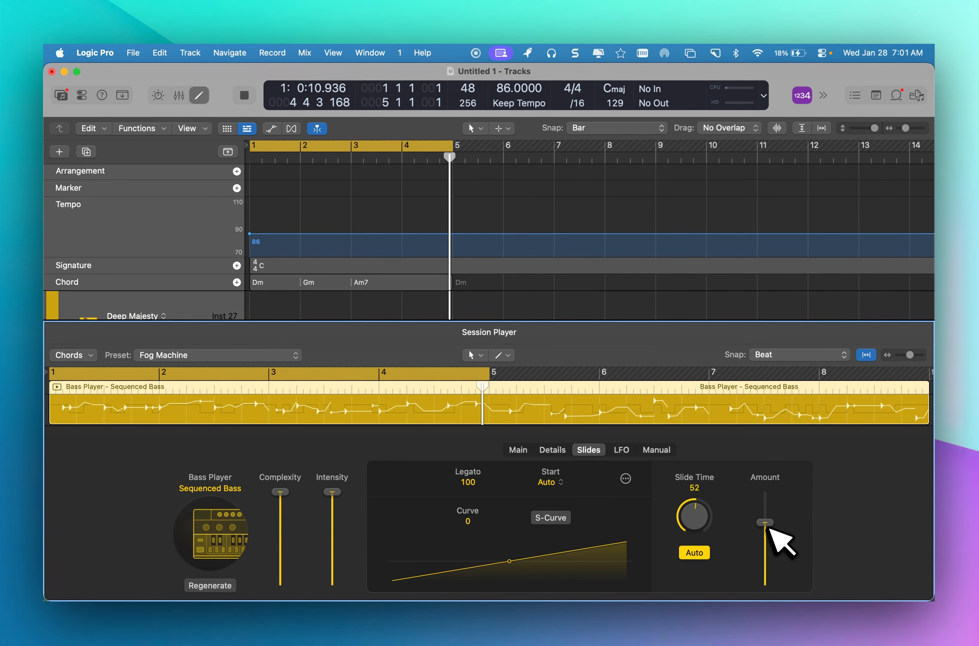
key("space")
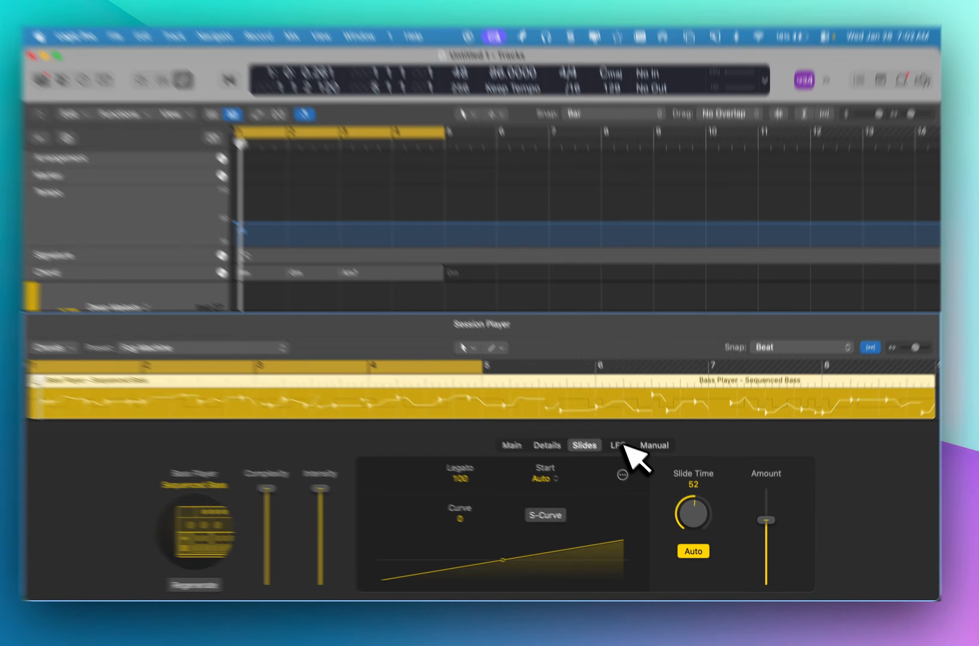
Compare the bass LFO's waveforms and examine its curve options and CC Target choices, keeping CC 74.
left_click(622, 449)
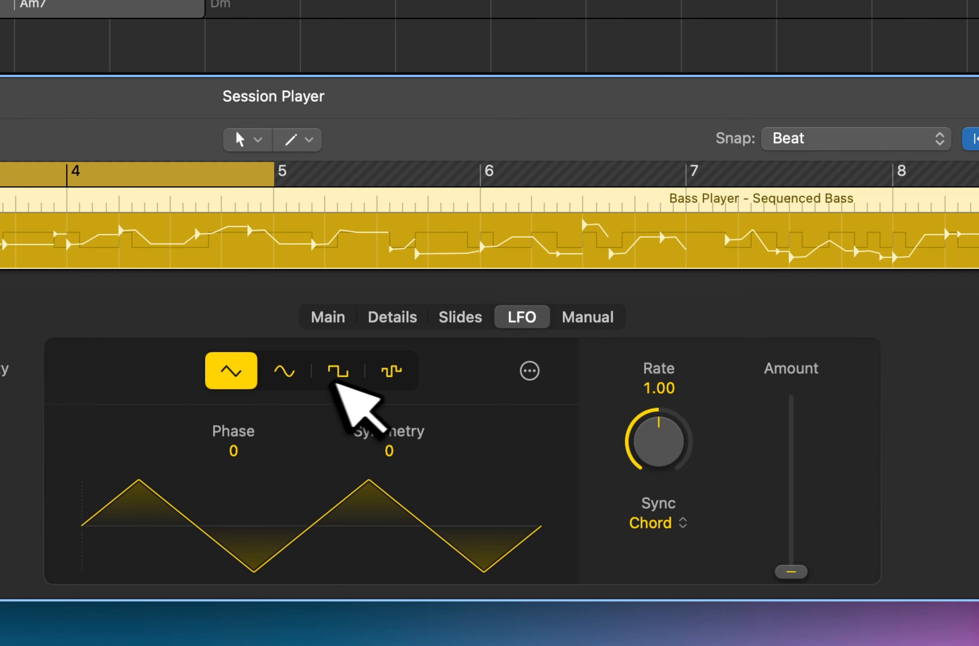
left_click(290, 372)
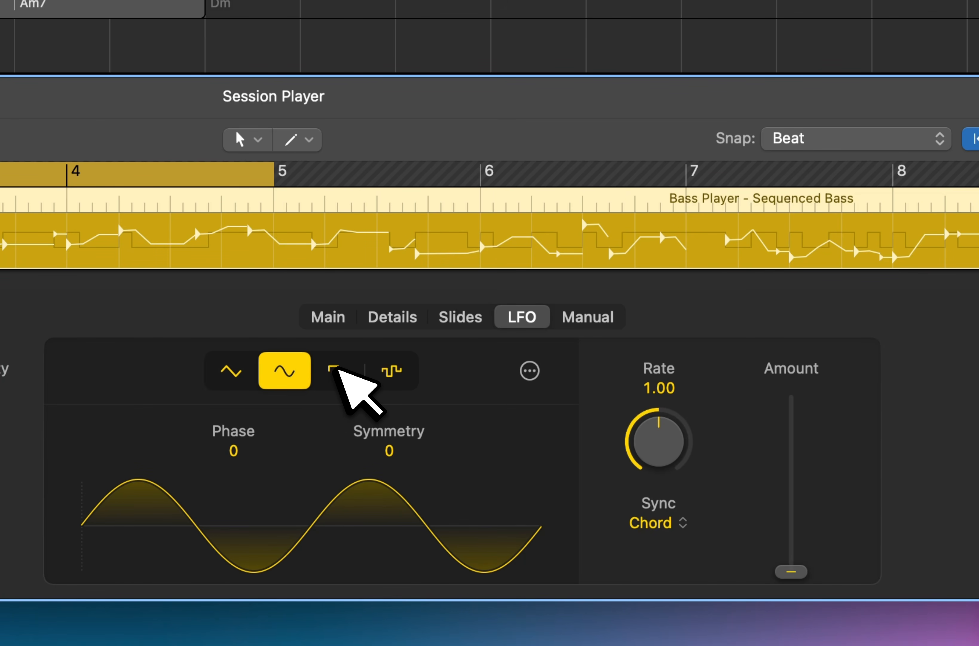
left_click(346, 372)
left_click(391, 371)
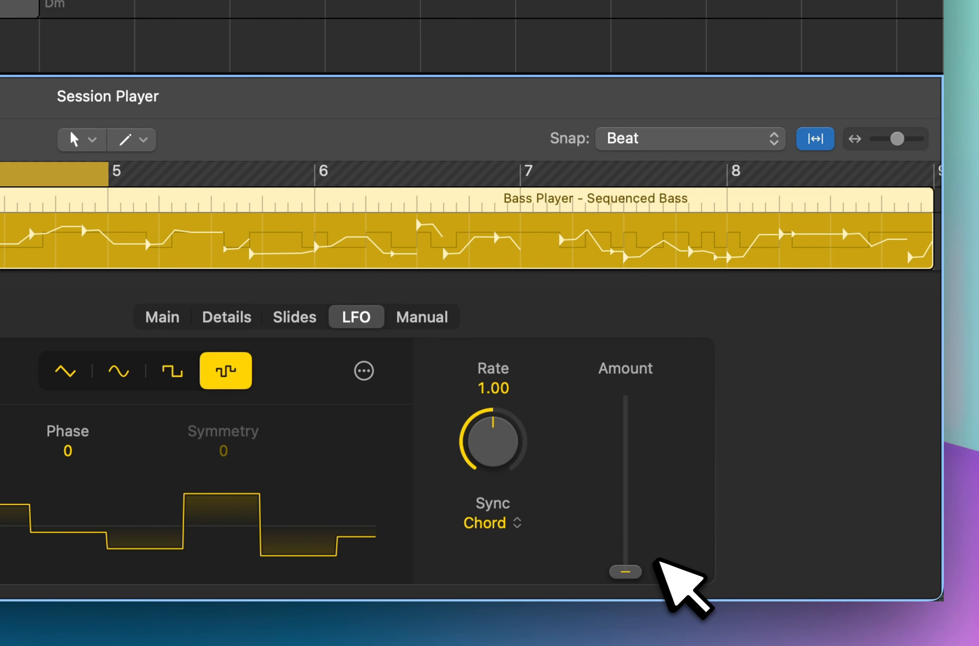
left_click(364, 369)
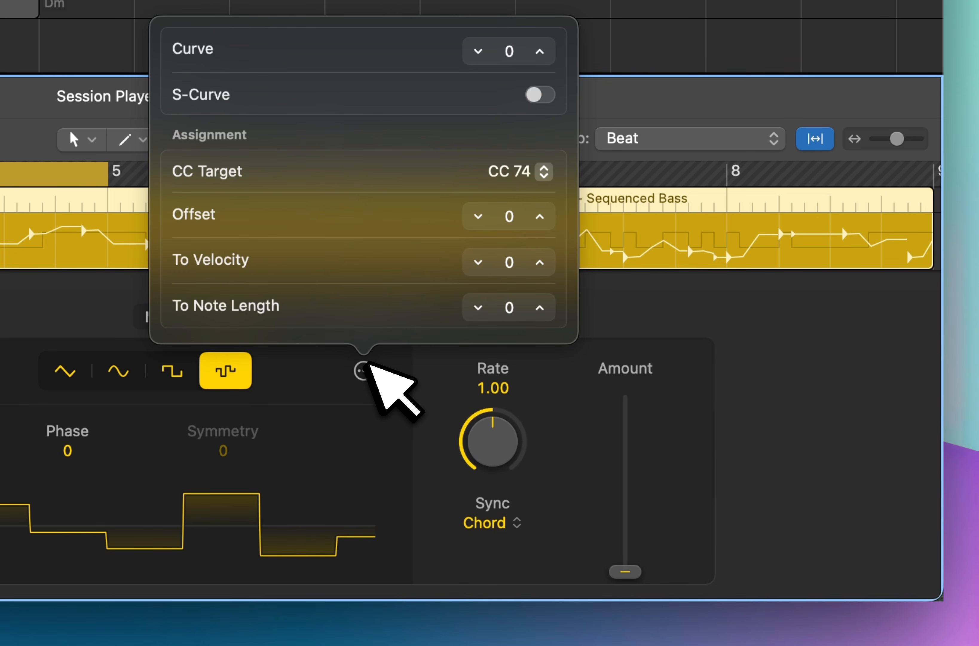
left_click(519, 172)
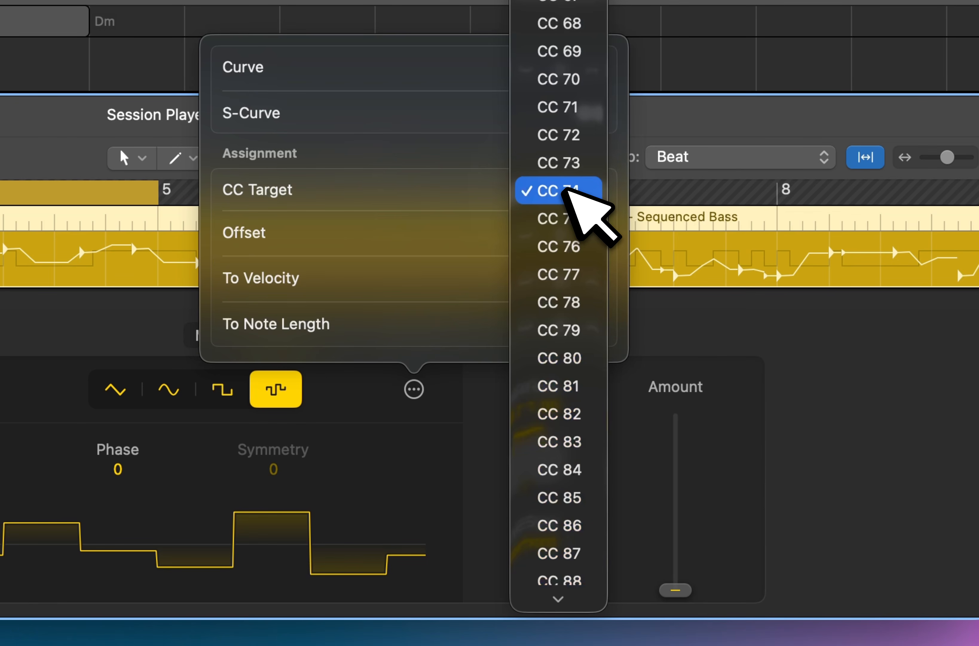
left_click(518, 191)
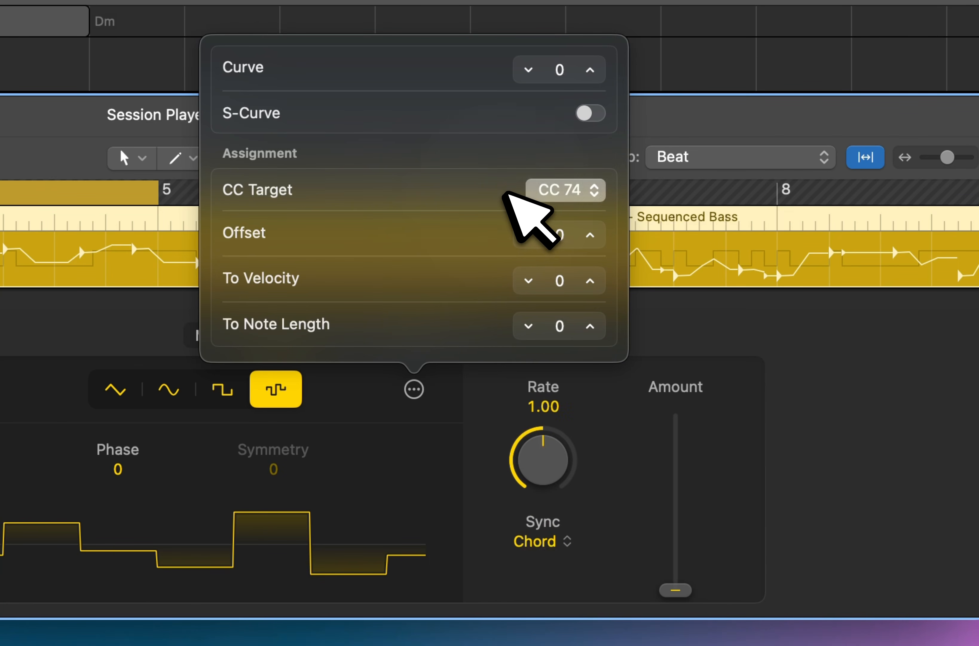
left_click(733, 337)
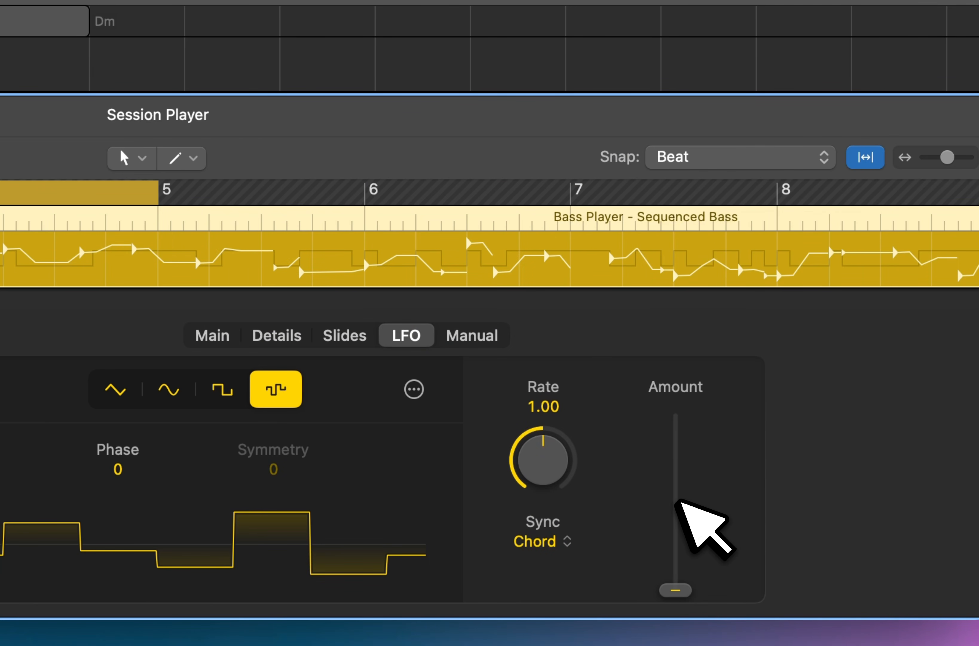
Try a square-wave LFO on the bass at a Rate of 2.00 with the Amount at 80 %.
left_click(222, 389)
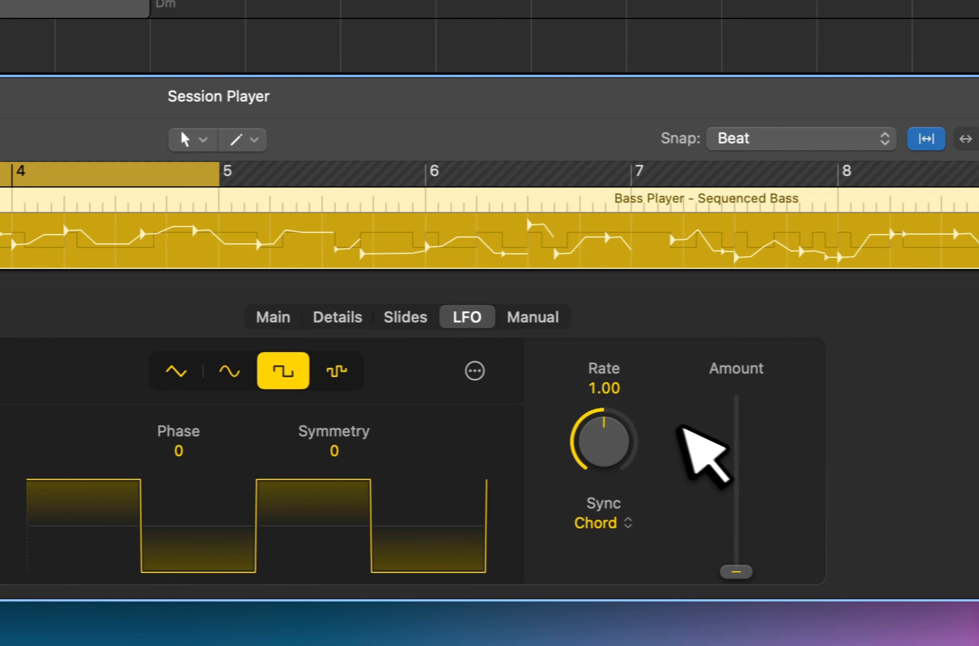
left_click_drag(737, 570, 745, 400)
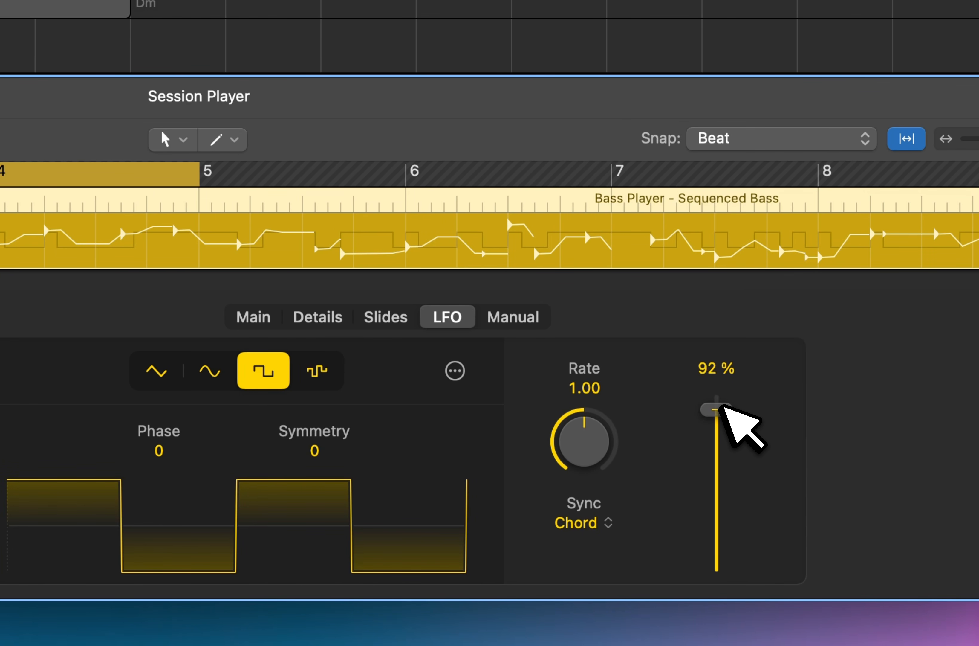
left_click_drag(604, 438, 604, 389)
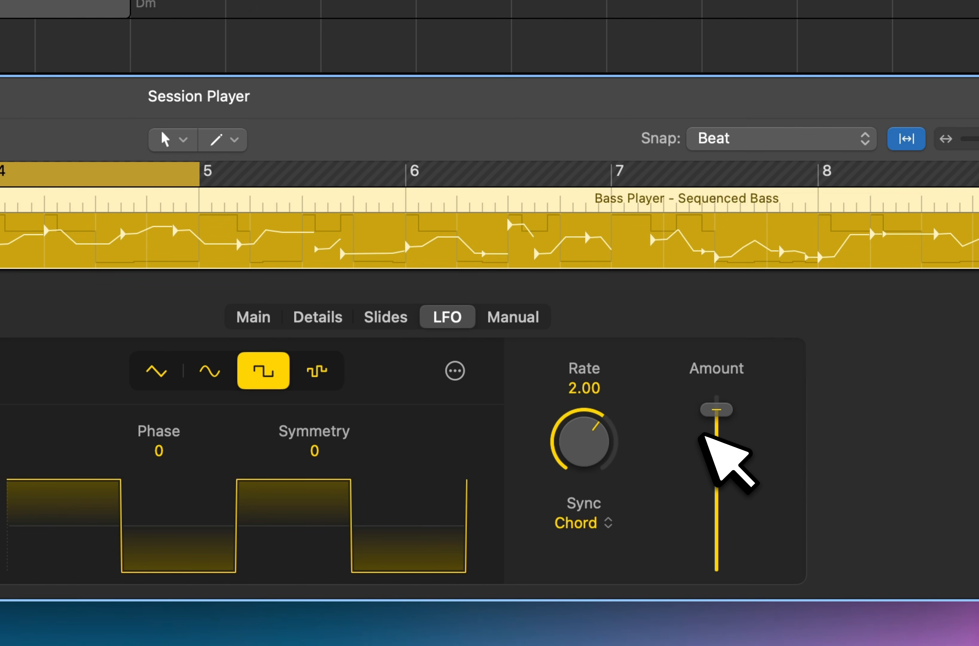
left_click_drag(727, 414, 726, 420)
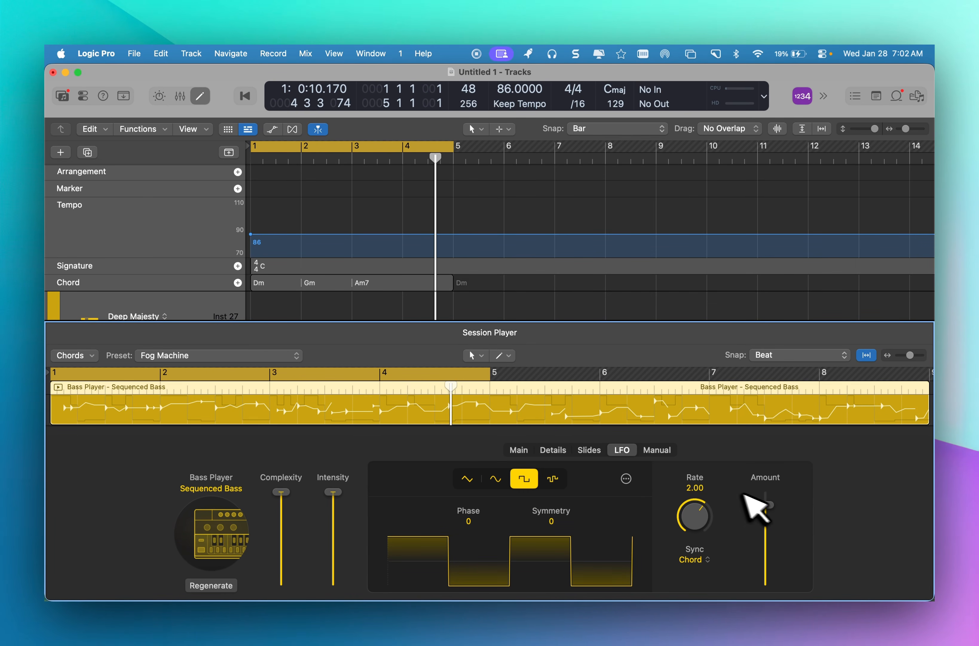
left_click_drag(765, 504, 765, 510)
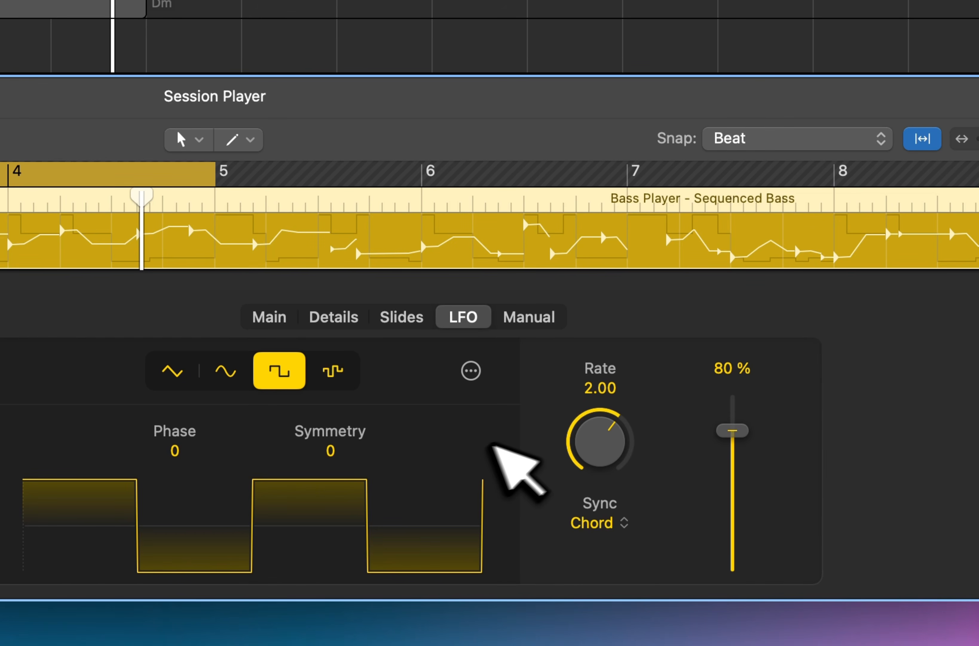
Switch the bass LFO to a sine wave with an Amount of 77 % and a Rate of 1.41.
left_click(232, 368)
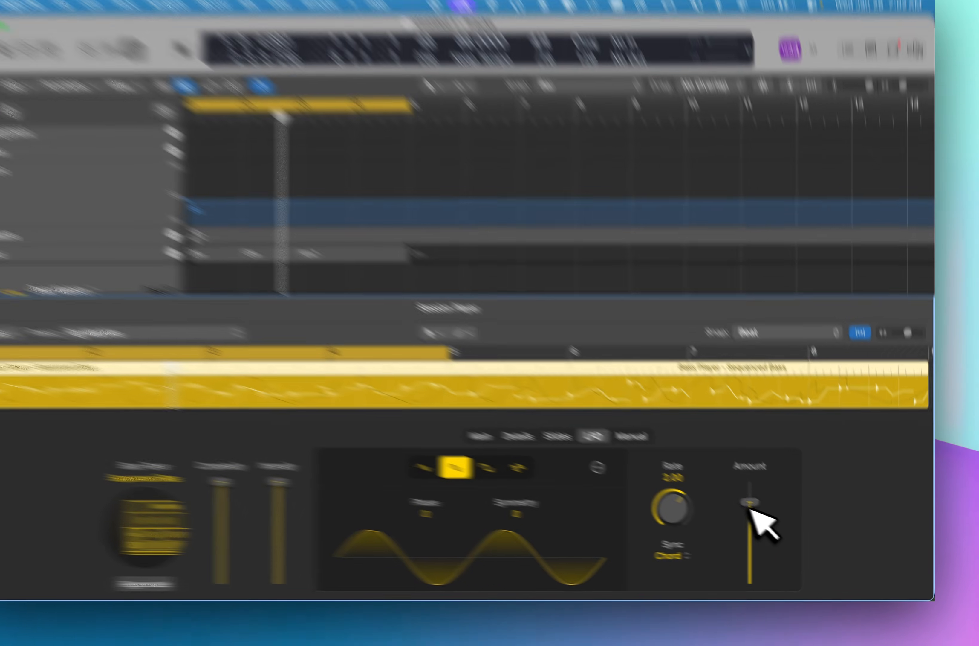
left_click_drag(770, 513, 769, 517)
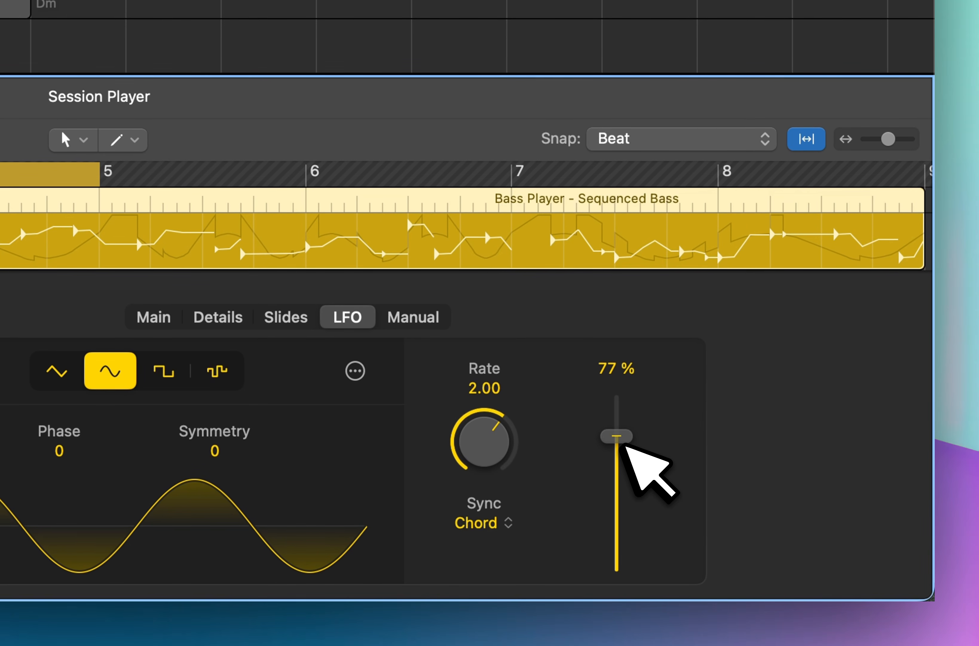
left_click_drag(499, 432, 496, 458)
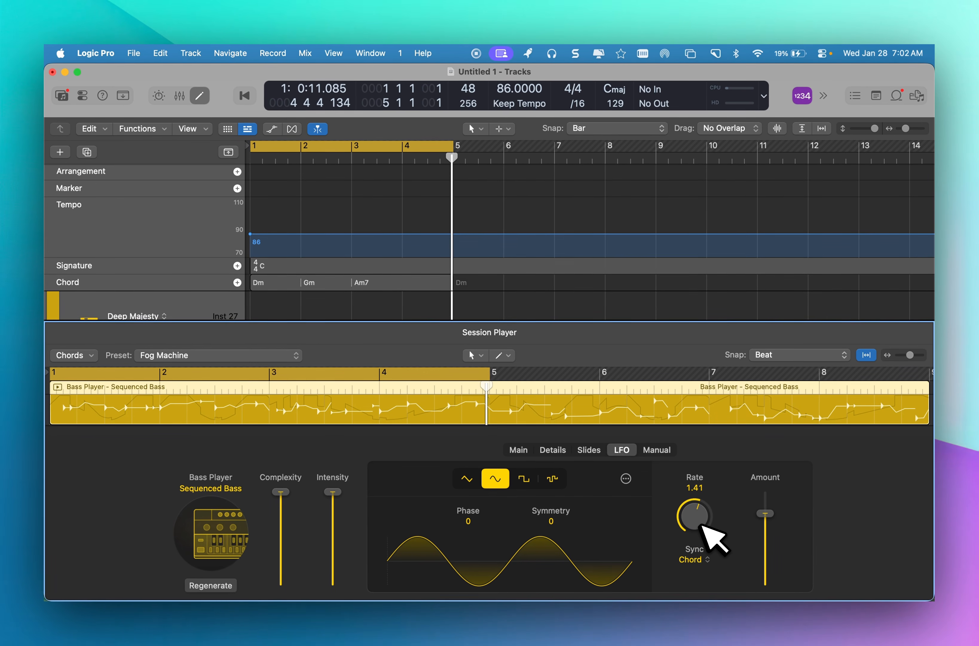
Change the bass region's Session Player style to Pump Bass.
left_click(227, 488)
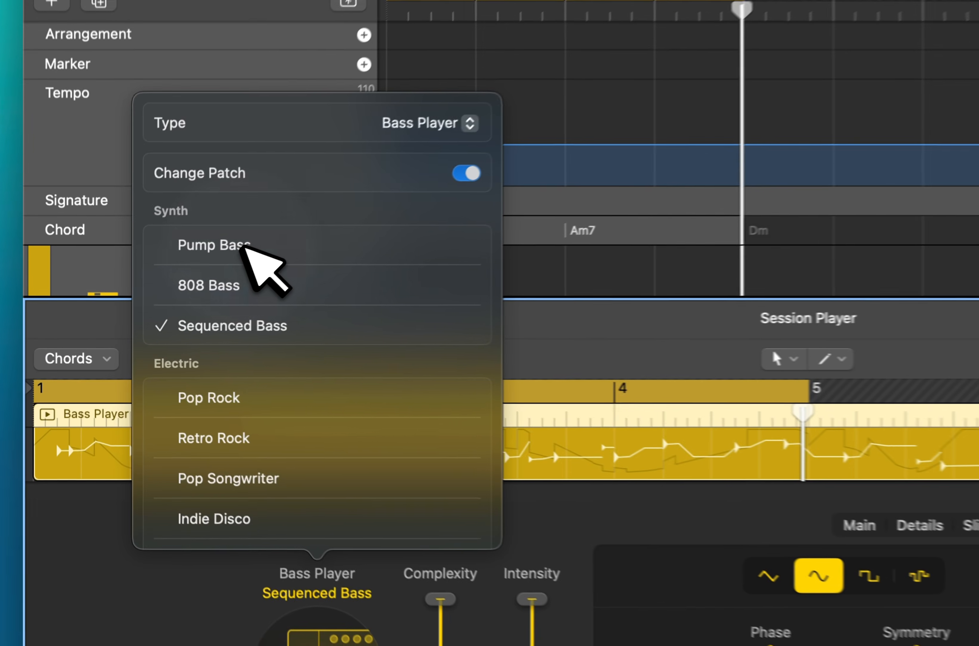
left_click(172, 293)
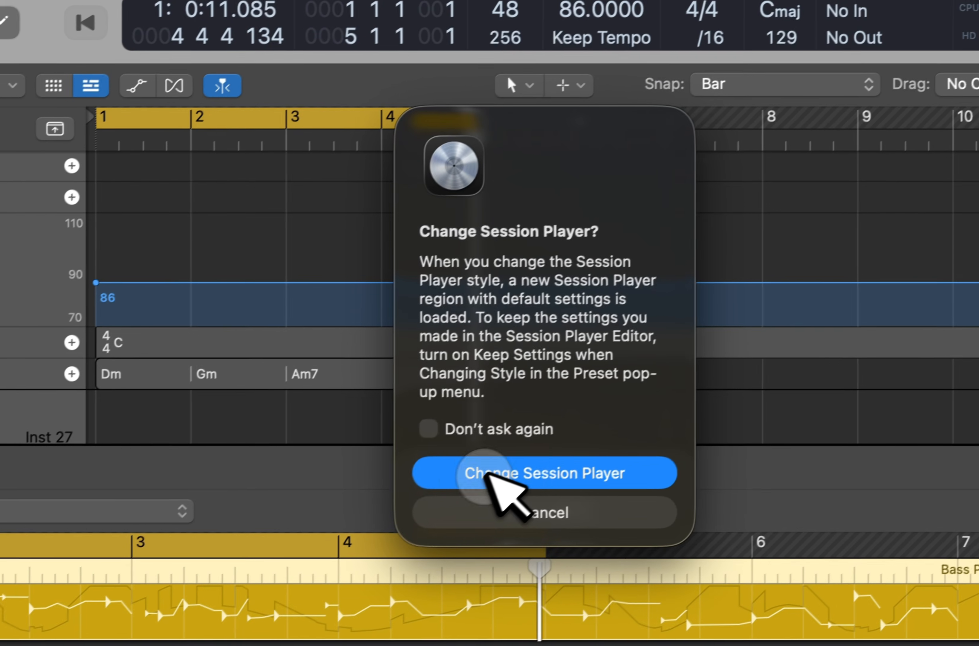
left_click(637, 394)
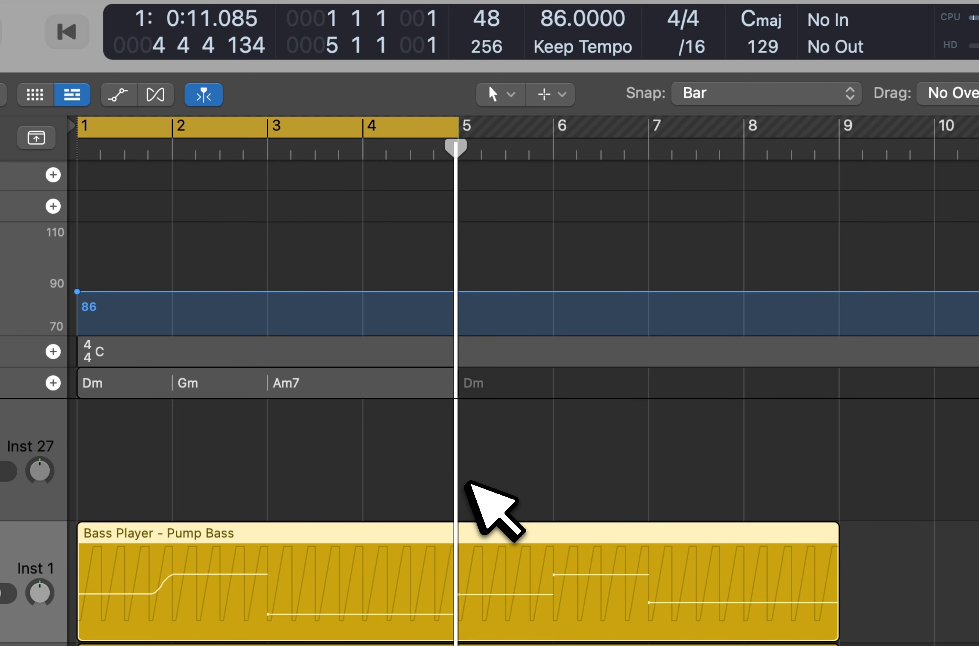
Set the project tempo to 120 BPM.
double_click(562, 21)
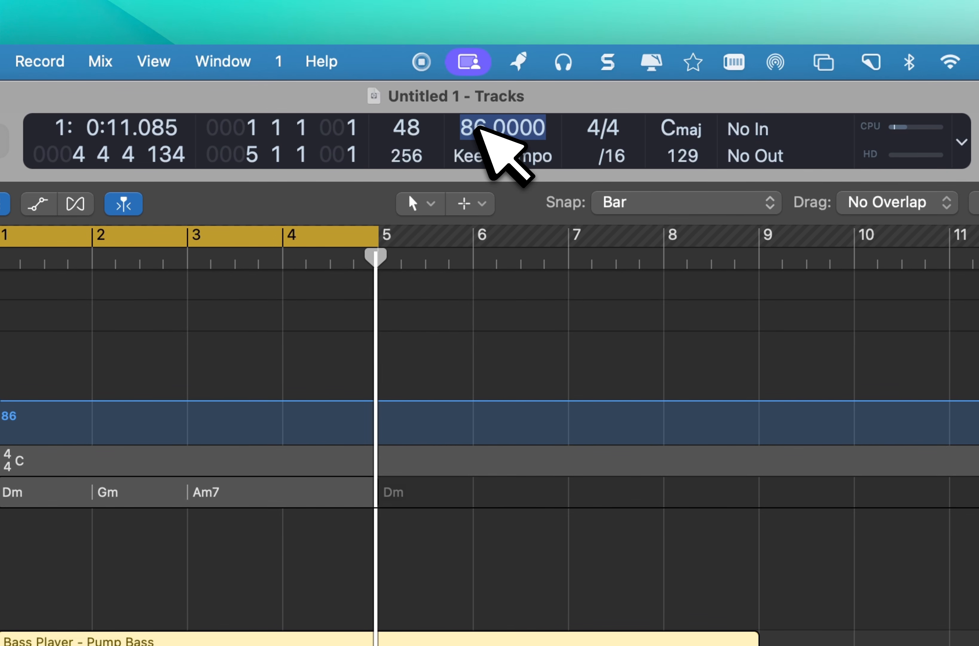
type("120")
key("Return")
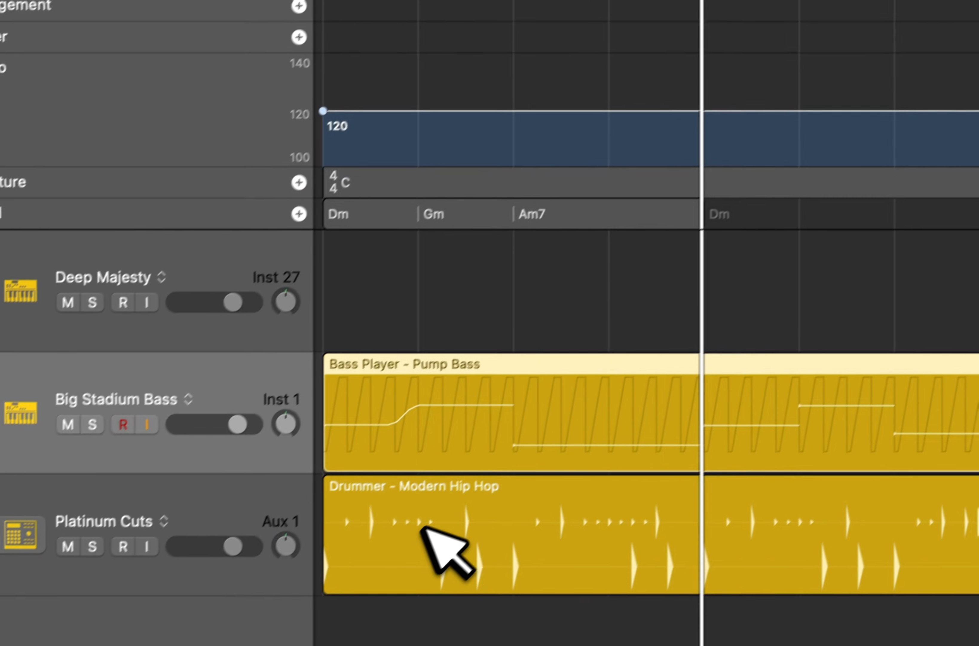
Replace the drummer region on the Platinum Cuts track with a new Session Player region and show it in the editor.
left_click(449, 514)
key("BackSpace")
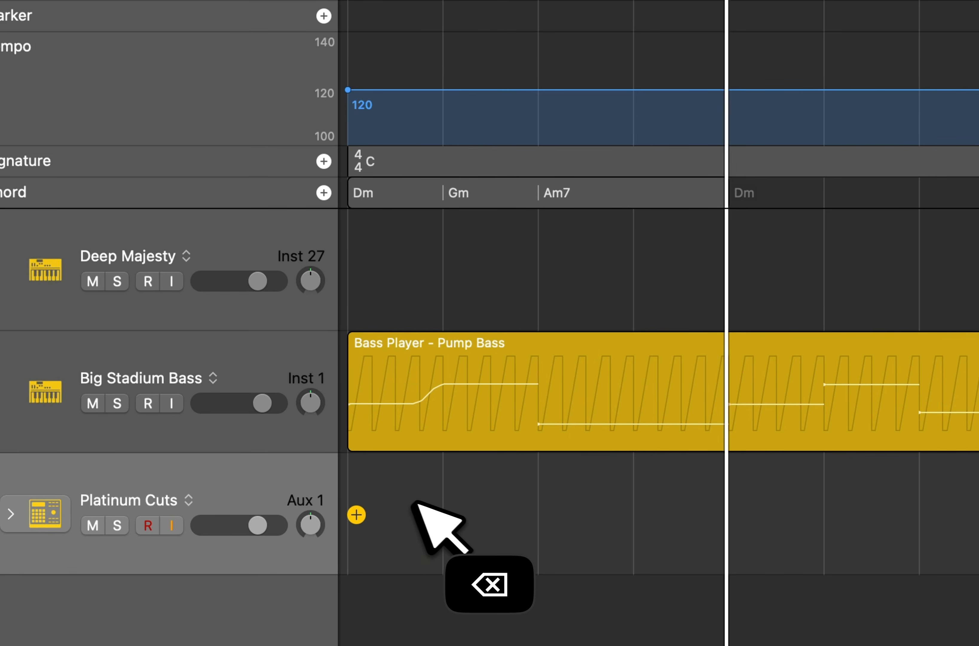
right_click(404, 500)
left_click(376, 494)
left_click(289, 490)
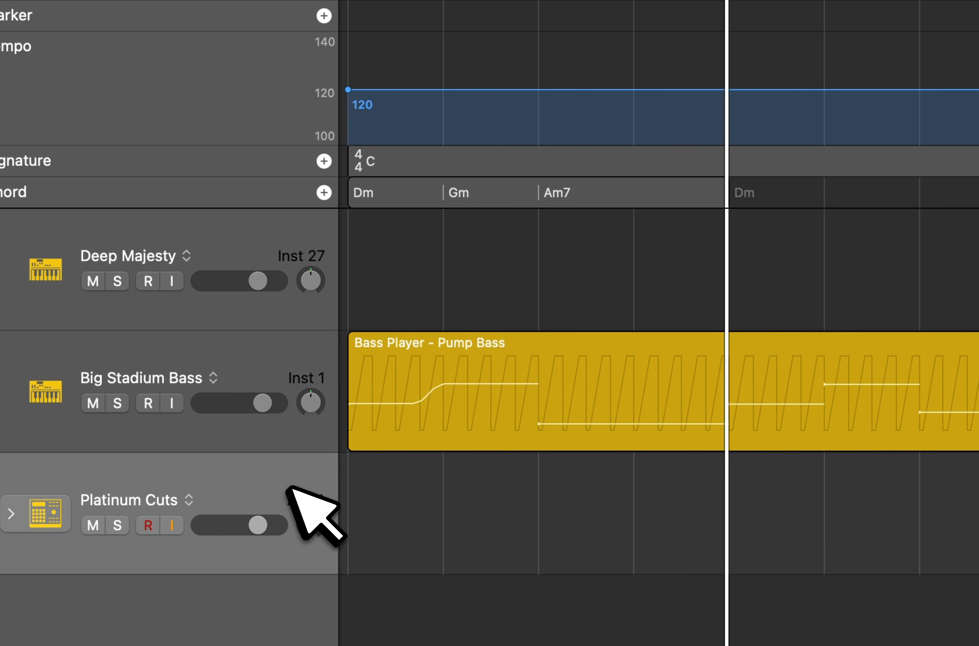
key("e")
left_click(799, 589)
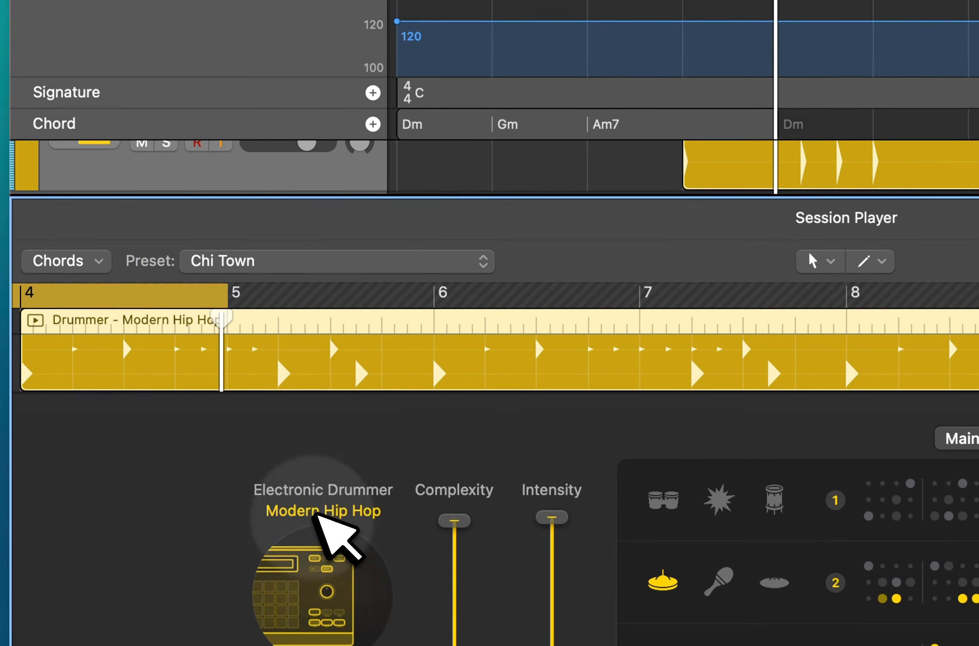
Browse the Electronic Drummer styles and change the drum region's style to Big Room EDM.
left_click(178, 391)
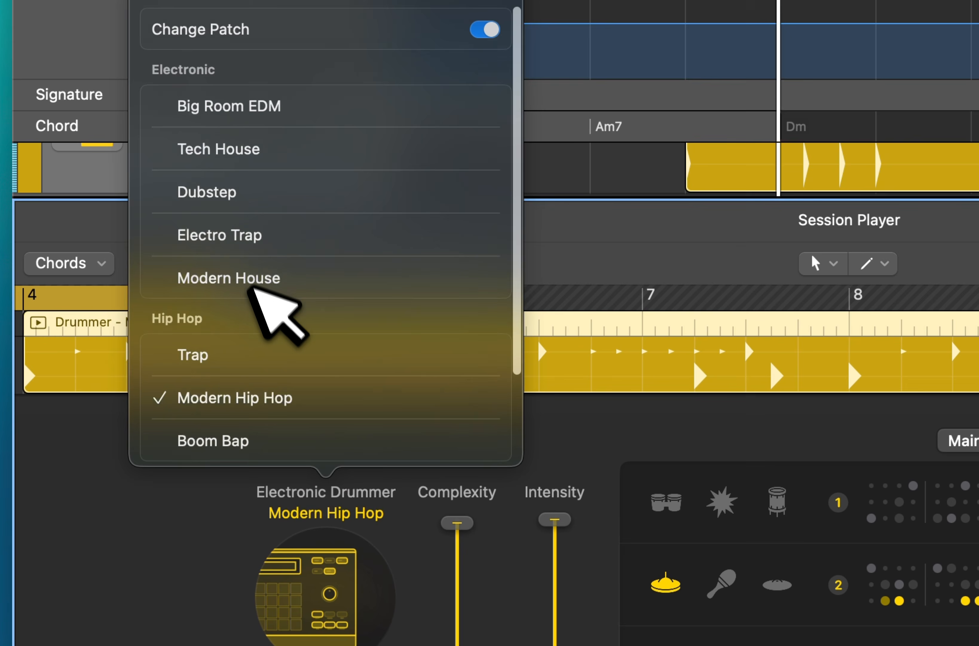
scroll(253, 281, "down", 3)
scroll(252, 272, "up", 4)
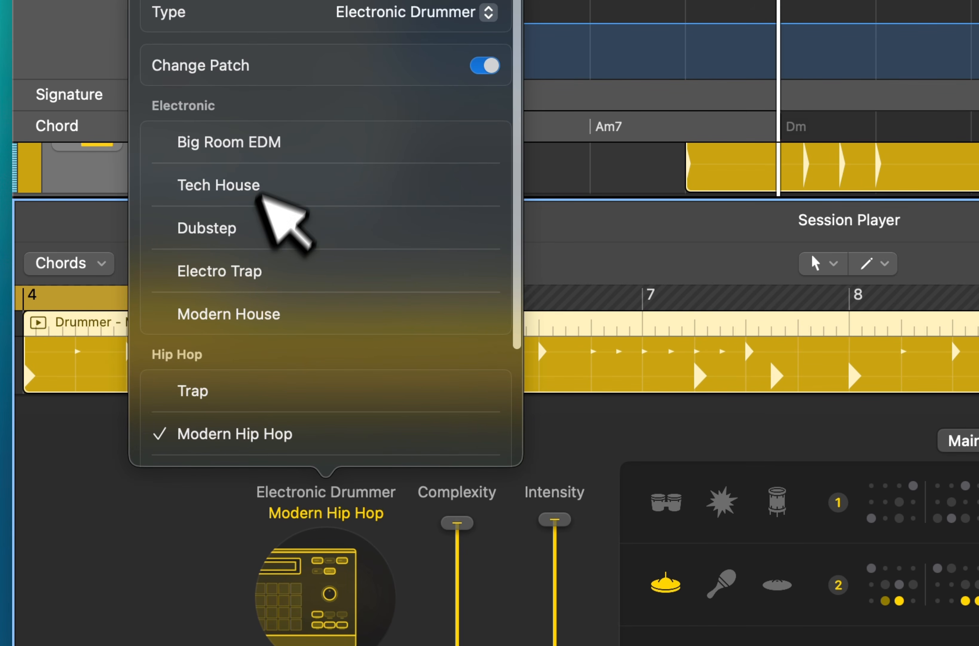
left_click(279, 145)
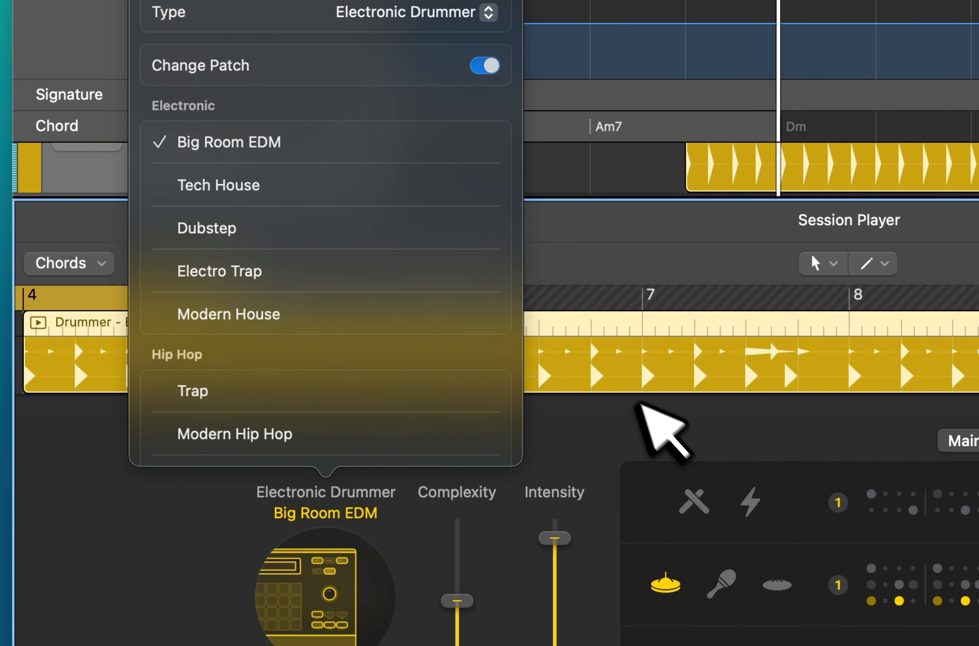
left_click(652, 415)
Close the editor and play the Big Room EDM drums with the Pump Bass from the project start.
key("e")
key("Return")
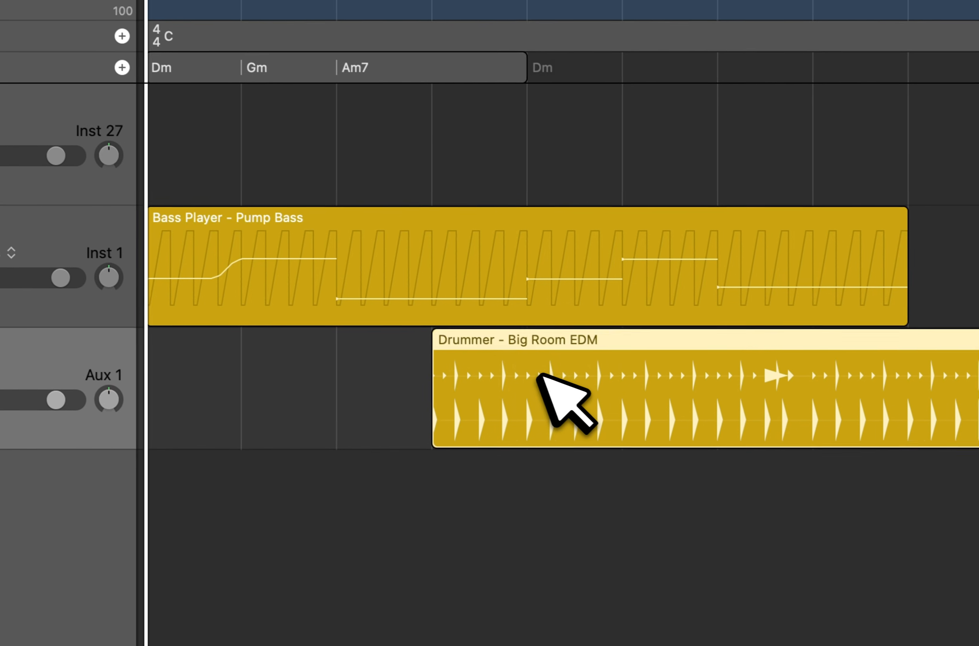
key("space")
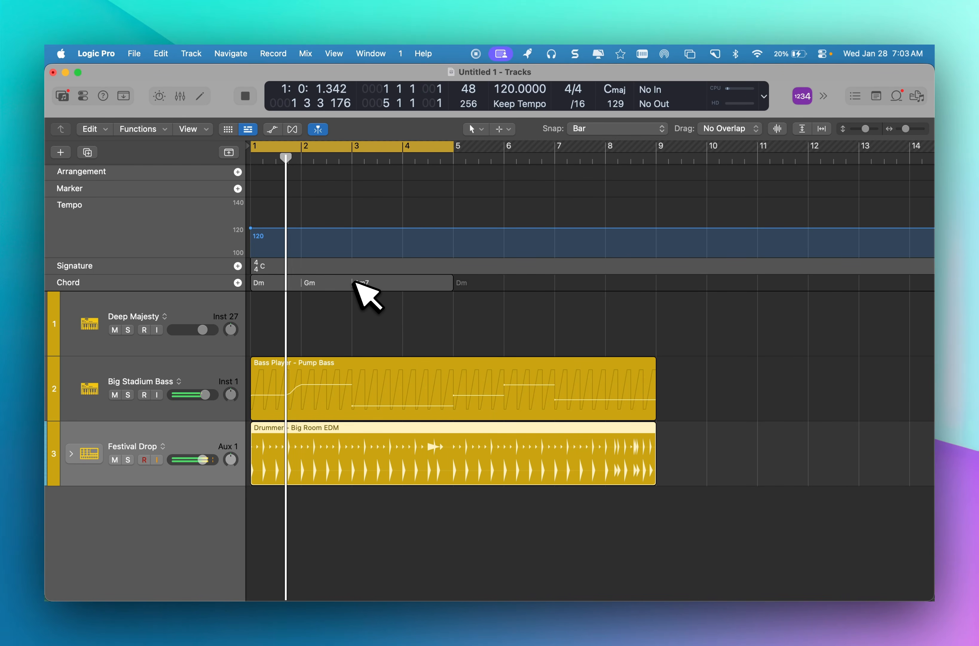
Open the Pump Bass region in the Session Player editor and set its Intensity to 67 %.
left_click(362, 390)
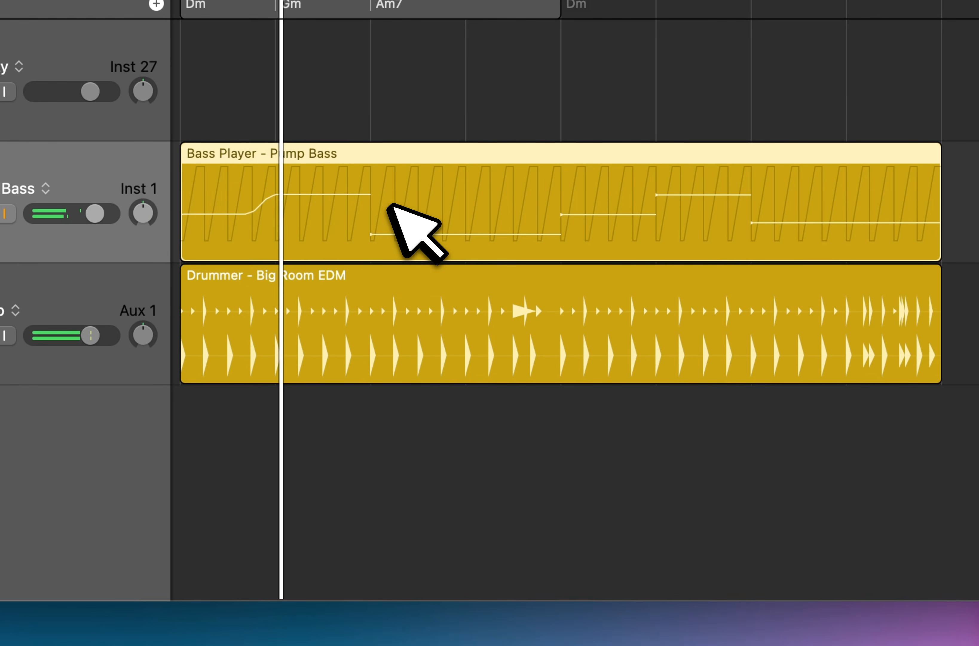
double_click(390, 205)
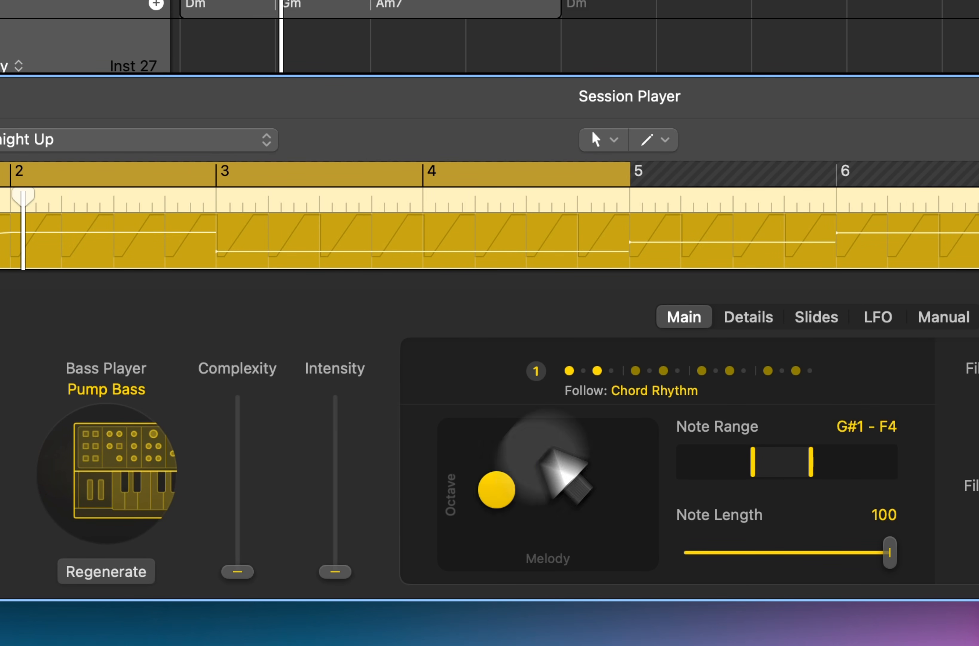
left_click_drag(334, 570, 335, 463)
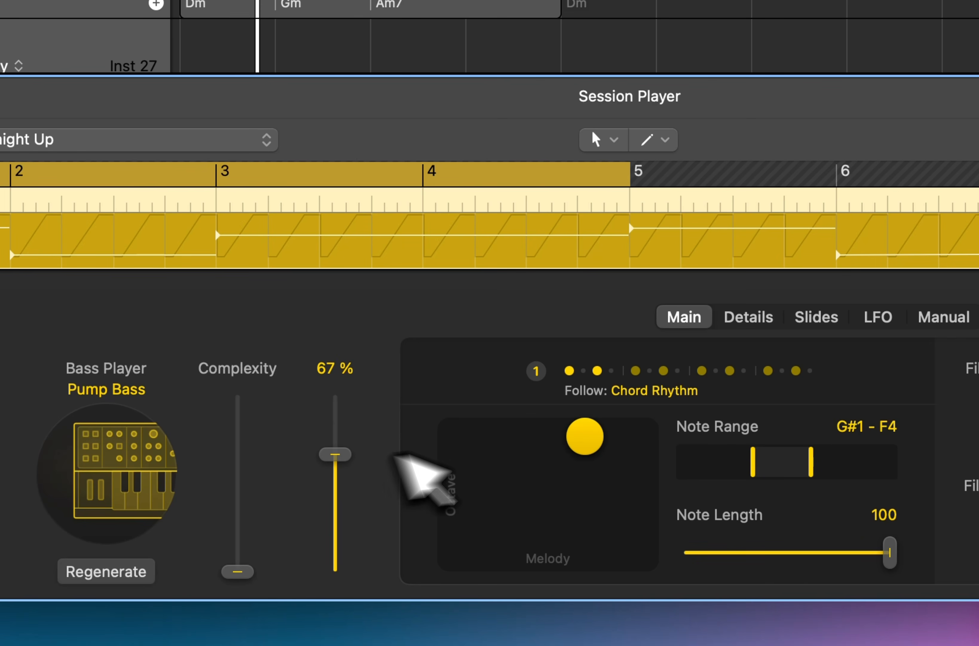
Shift the bass's Melody/Octave puck closer to the pad's centre and set the fill amount to 39 %.
left_click_drag(584, 436, 556, 452)
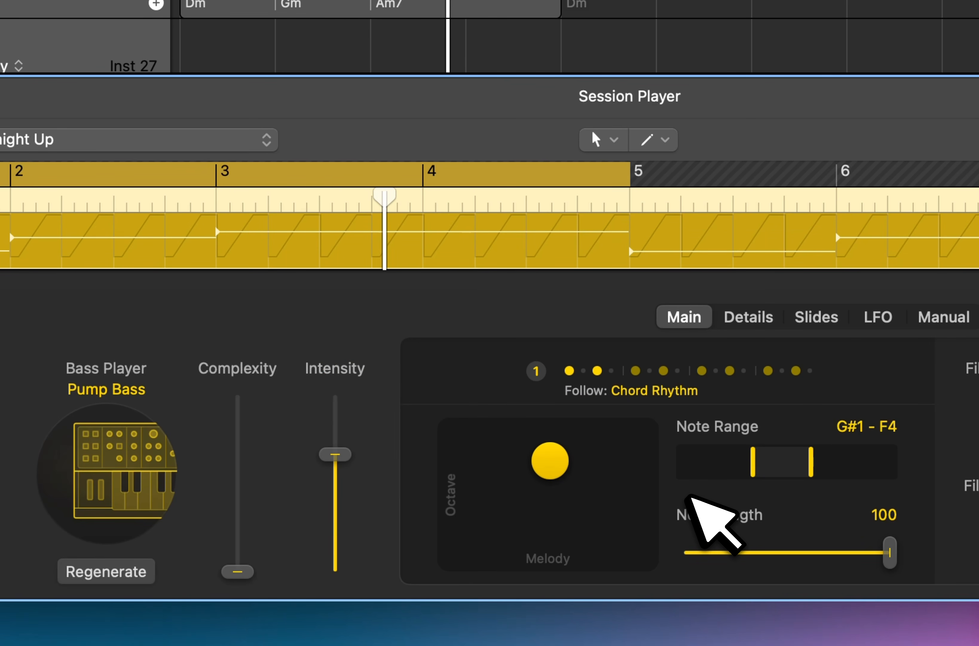
left_click_drag(661, 426, 648, 286)
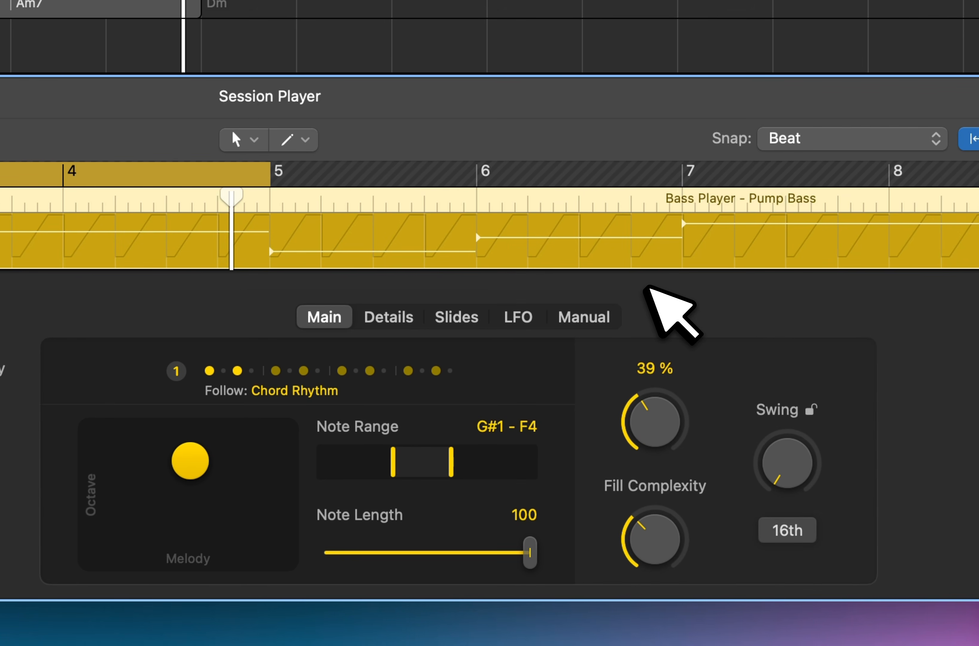
Sweep the bass's Pumping Shape down to 7 % and up to its maximum, and raise the Pumping Amount.
left_click(402, 317)
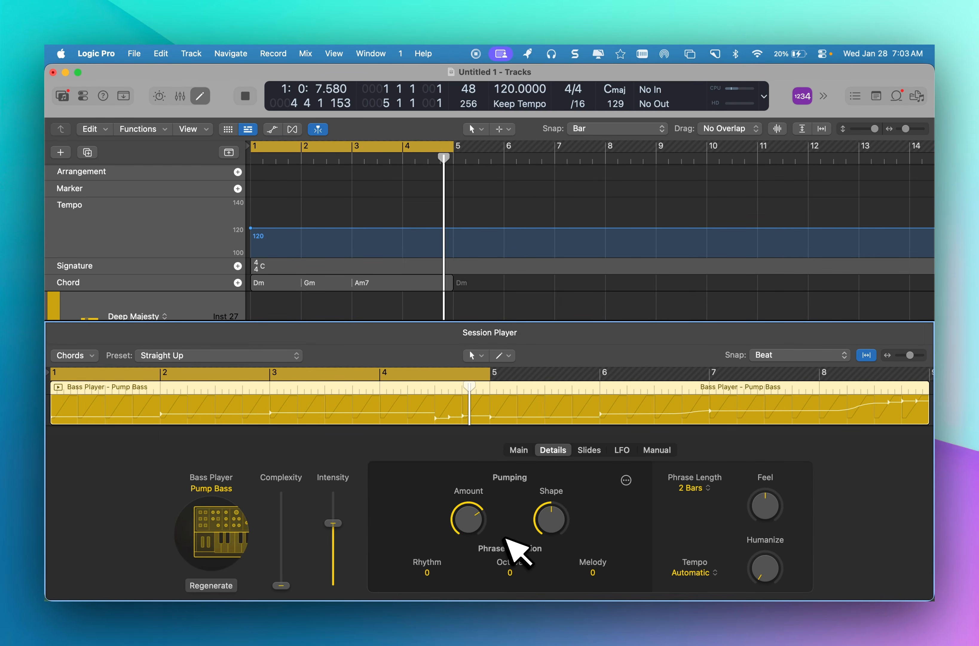
key("space")
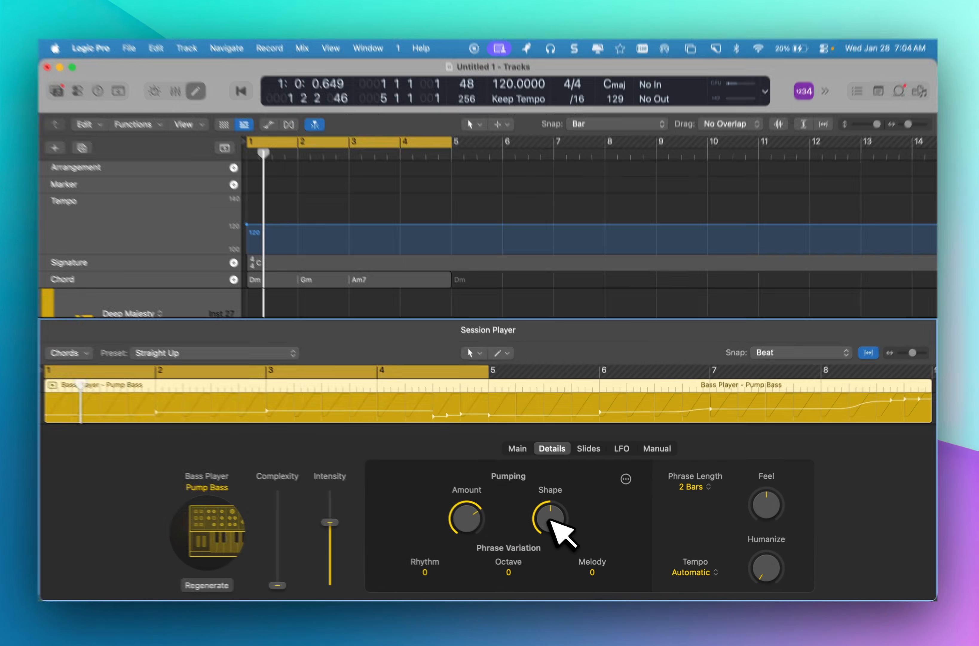
left_click_drag(554, 524, 557, 500)
left_click_drag(466, 468, 547, 595)
left_click_drag(481, 438, 482, 507)
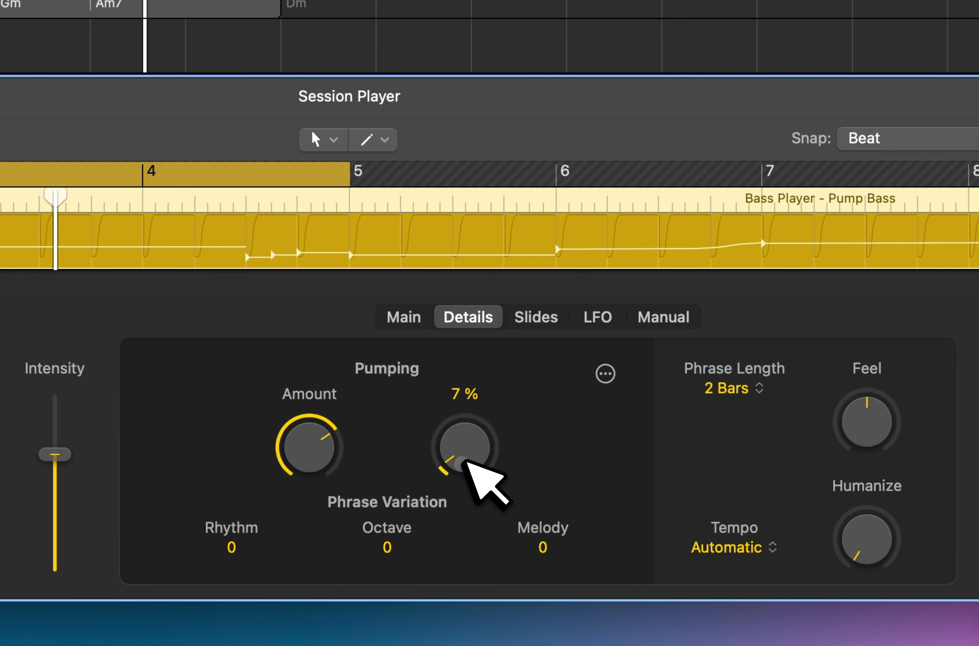
left_click_drag(463, 451, 451, 4)
left_click_drag(312, 460, 311, 418)
left_click_drag(363, 467, 367, 444)
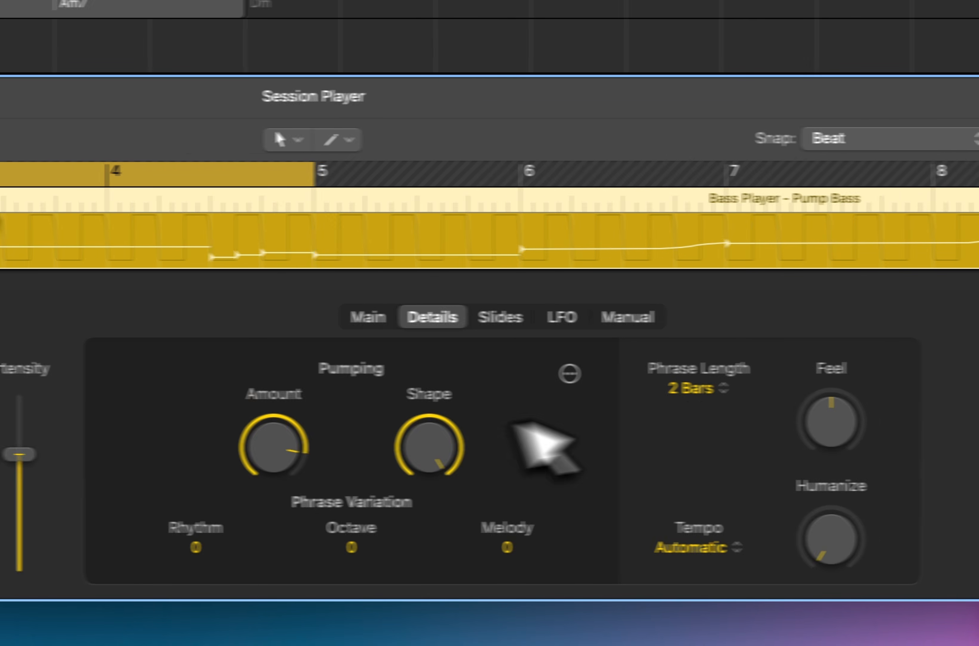
Turn the bass's Feel counter-clockwise from centre and raise the Slides Amount to above halfway.
left_click_drag(858, 426, 853, 384)
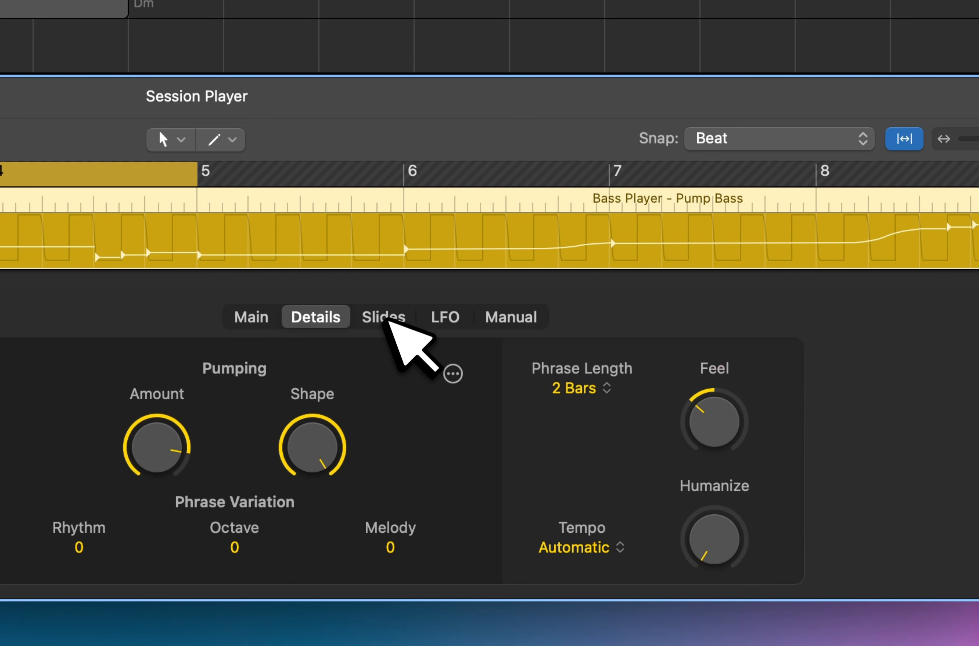
left_click(383, 318)
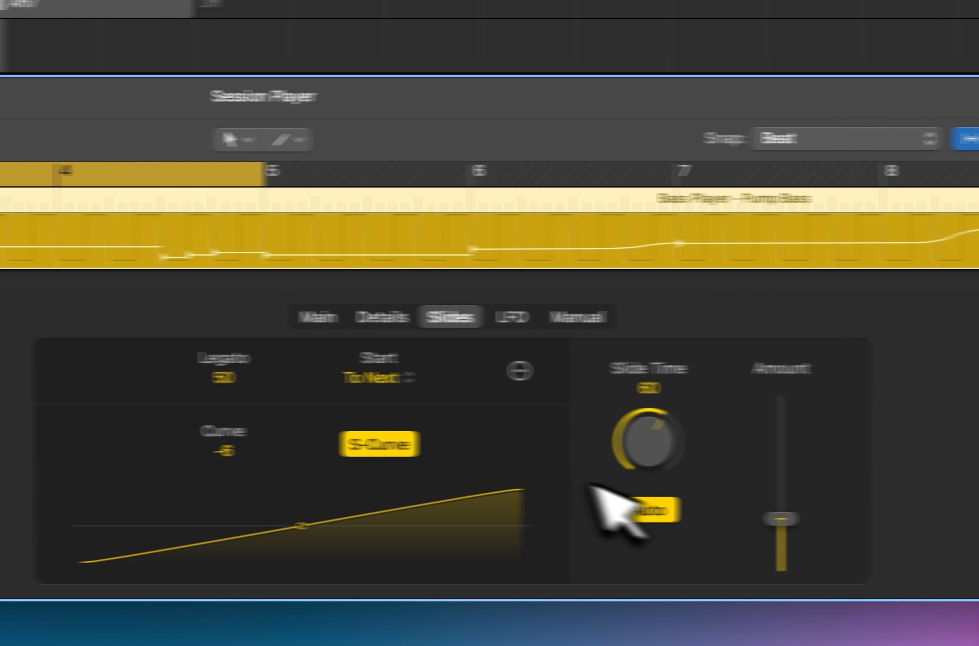
left_click_drag(842, 518, 840, 462)
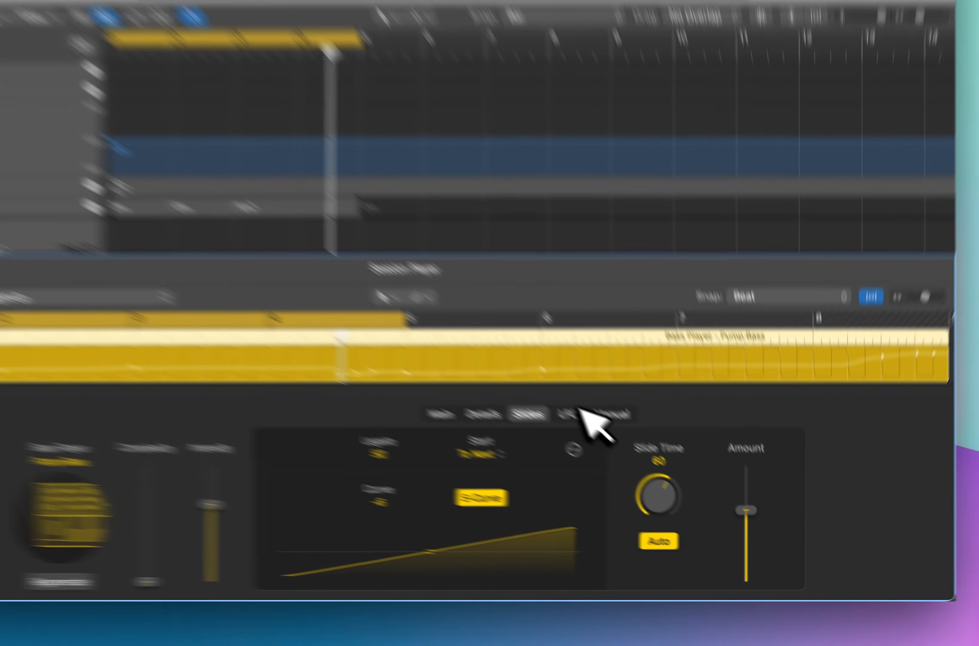
Set the Pump Bass LFO Amount to 75 % with the triangle wave and toggle playback.
left_click(623, 447)
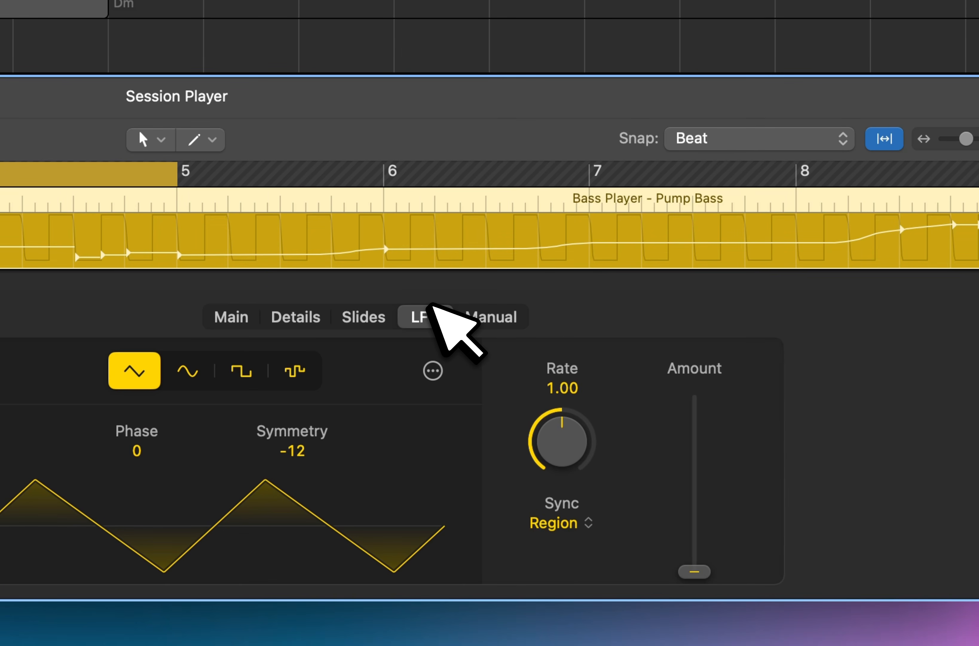
left_click_drag(694, 570, 704, 419)
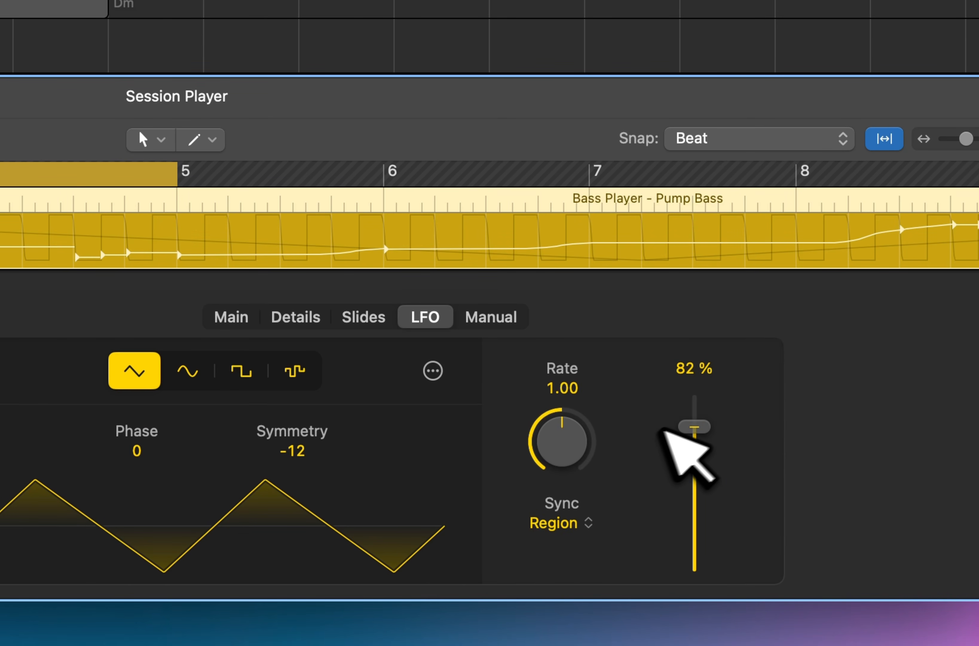
left_click_drag(688, 427, 690, 437)
key("space")
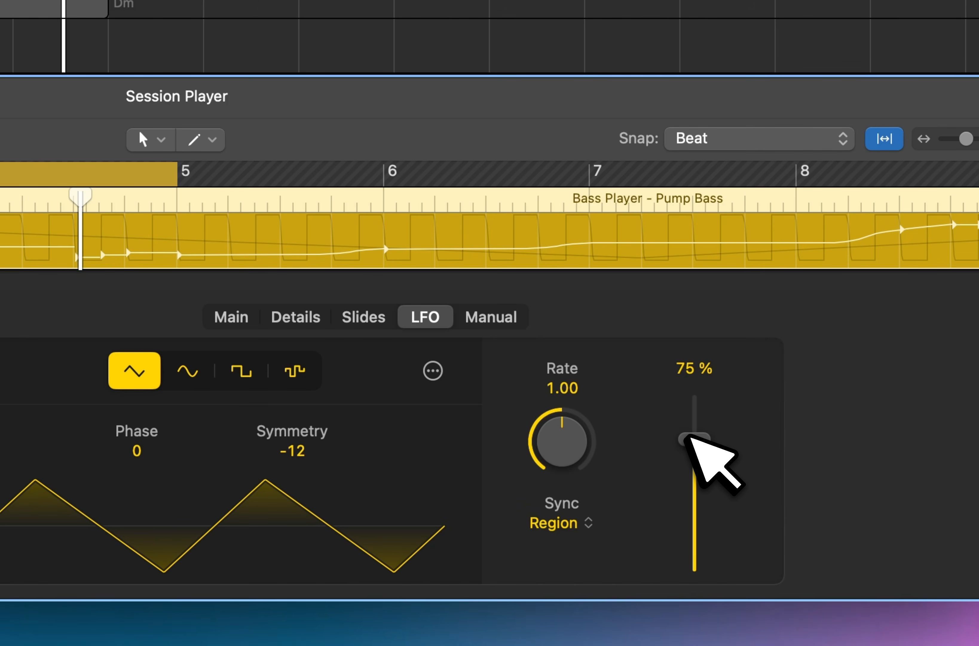
Create a one-bar manual bass pattern with steps 1, 3, 5, 7, 8, 9, 11, 13, 15 and 16 active.
left_click(503, 317)
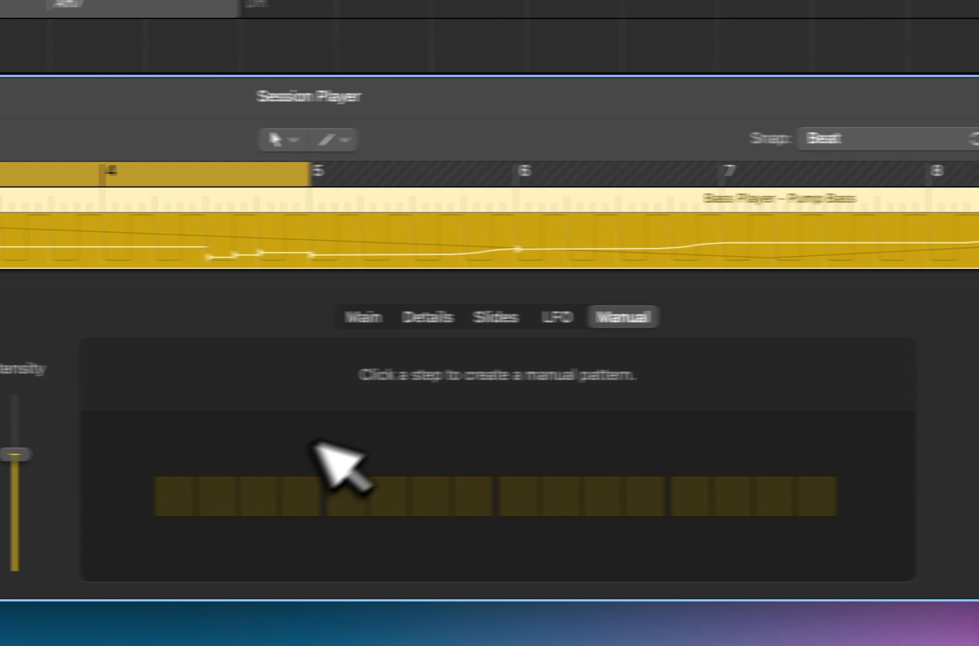
left_click(264, 499)
left_click(444, 503)
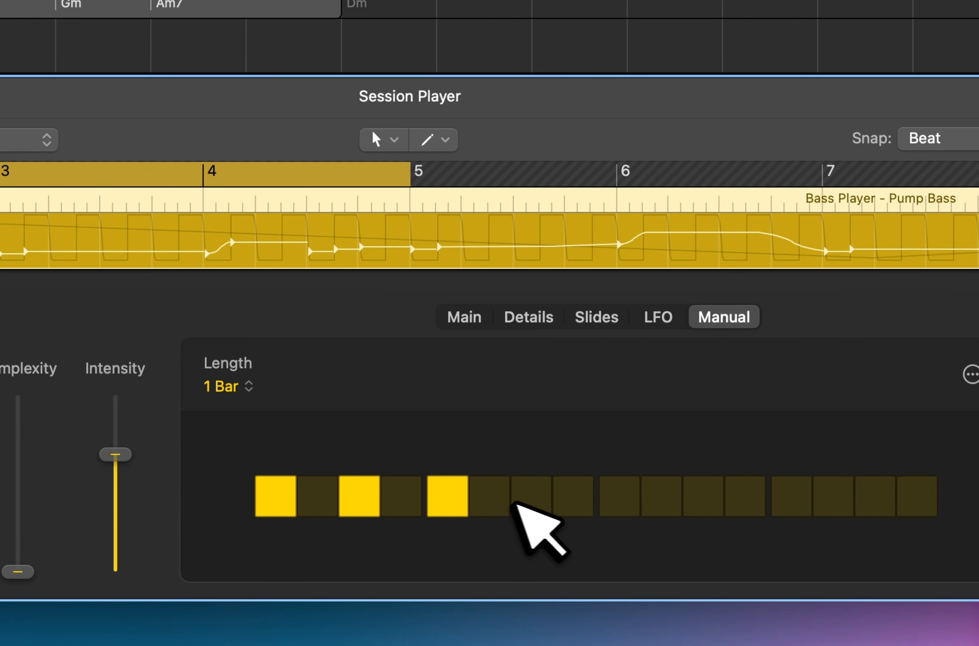
left_click(530, 504)
left_click(573, 503)
left_click(619, 503)
left_click(696, 499)
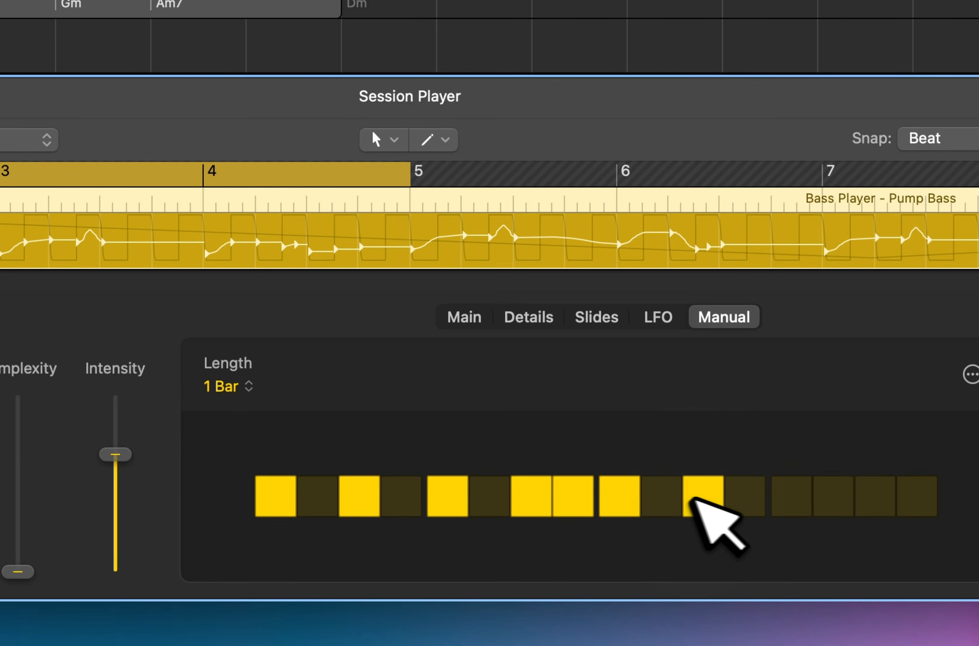
left_click(792, 497)
left_click(876, 497)
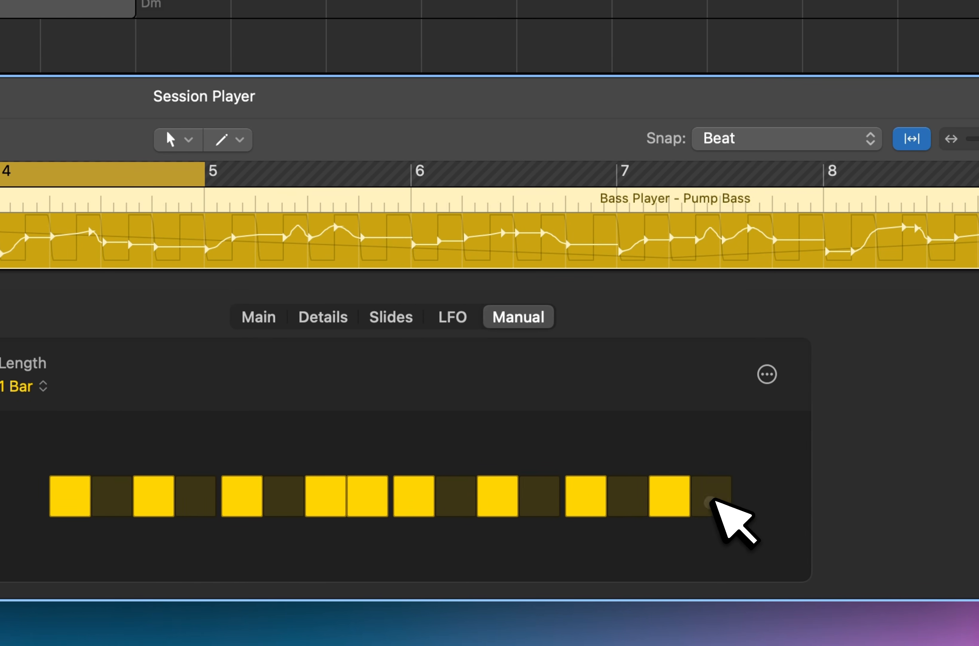
left_click(710, 500)
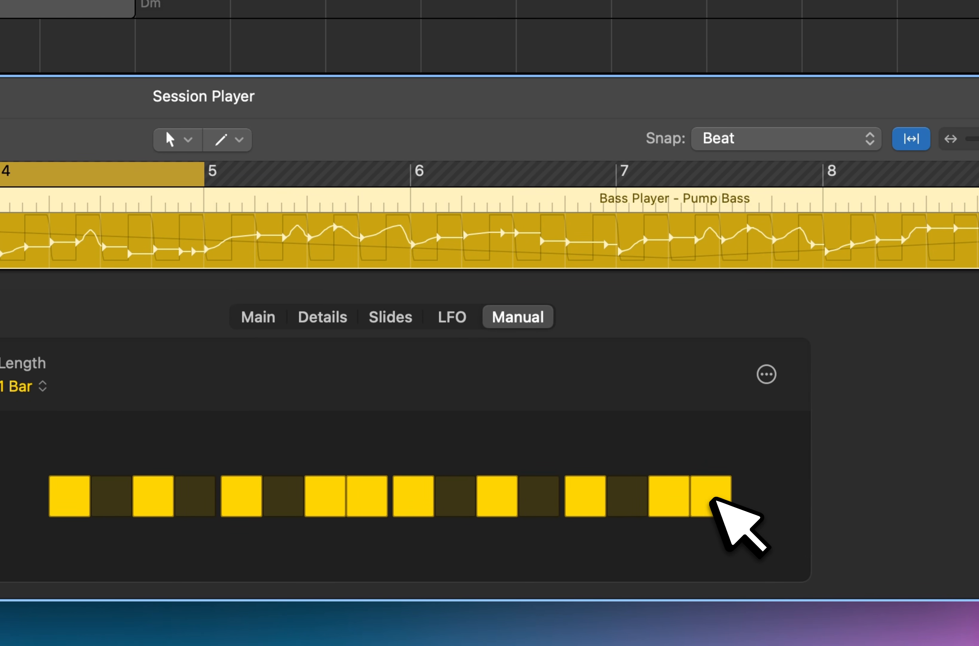
Lower the bass's Slides Amount and remove step 16 from the manual pattern, closing the editor when done.
left_click(404, 317)
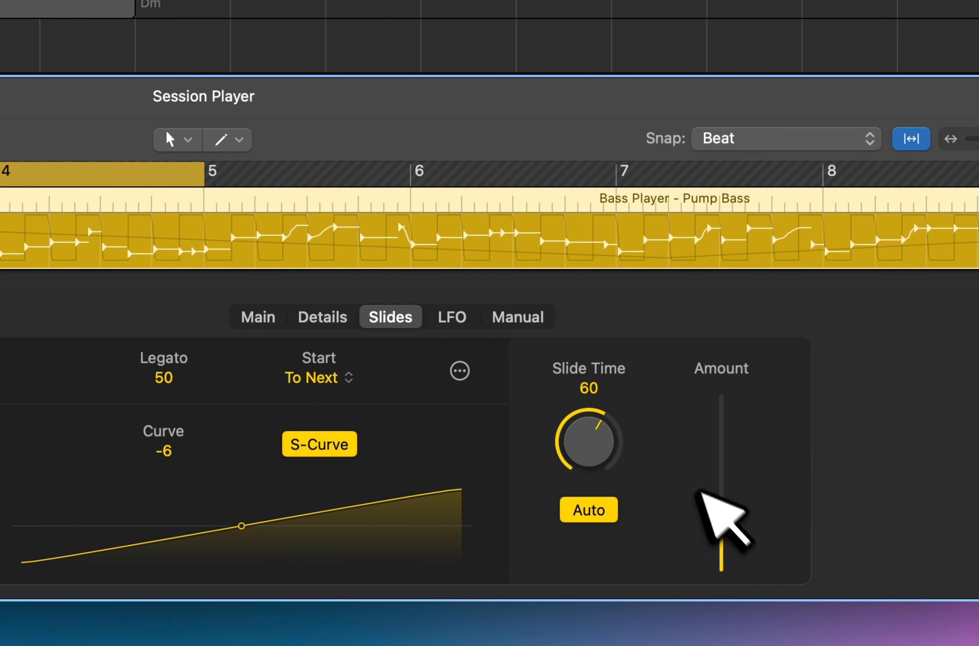
left_click(526, 309)
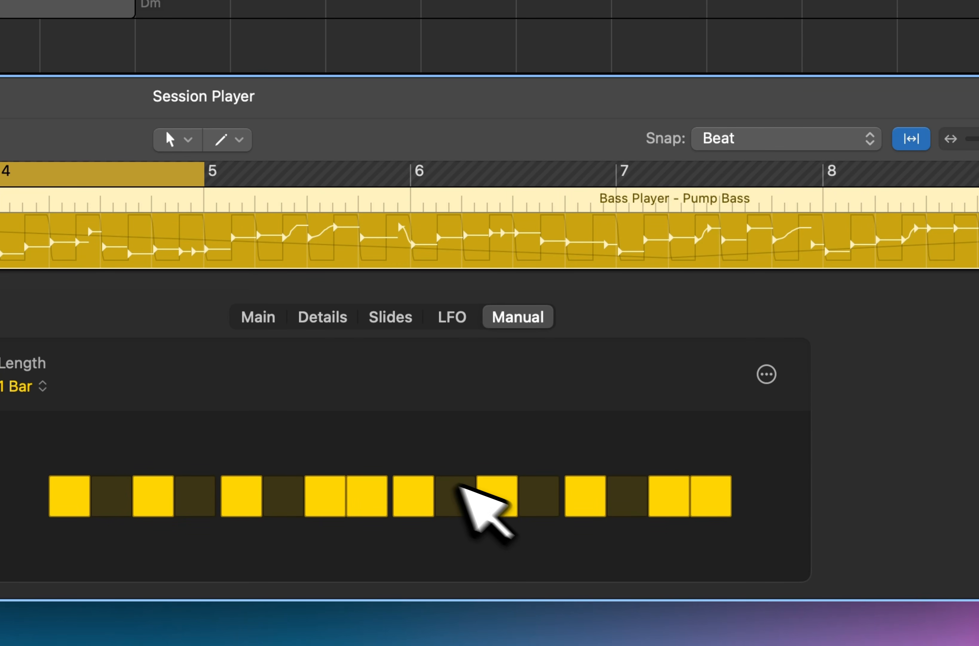
left_click(713, 504)
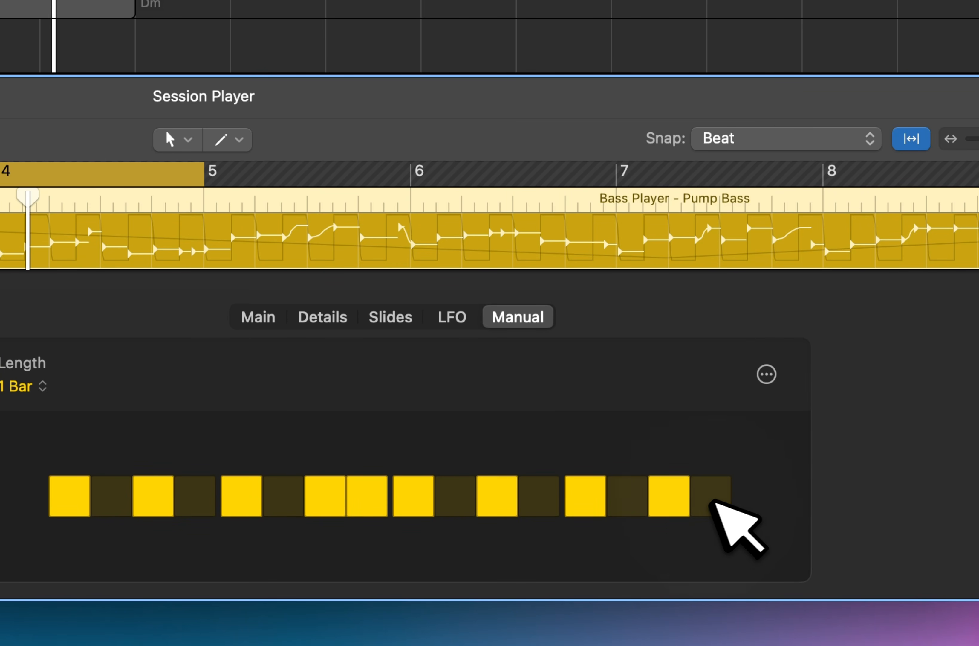
left_click(385, 496)
key("e")
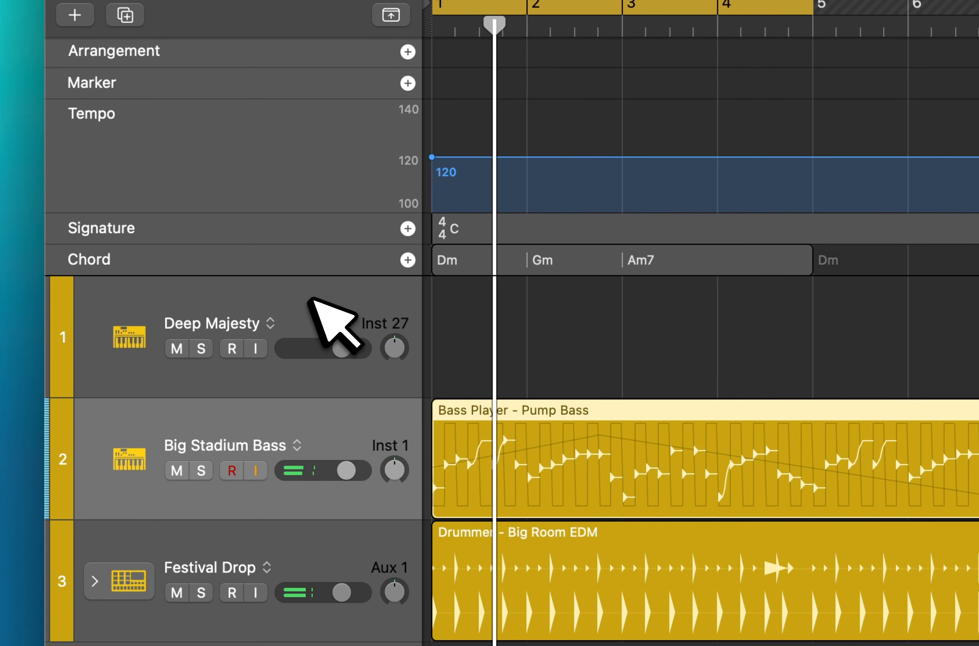
left_click(296, 293)
key("super+alt+n")
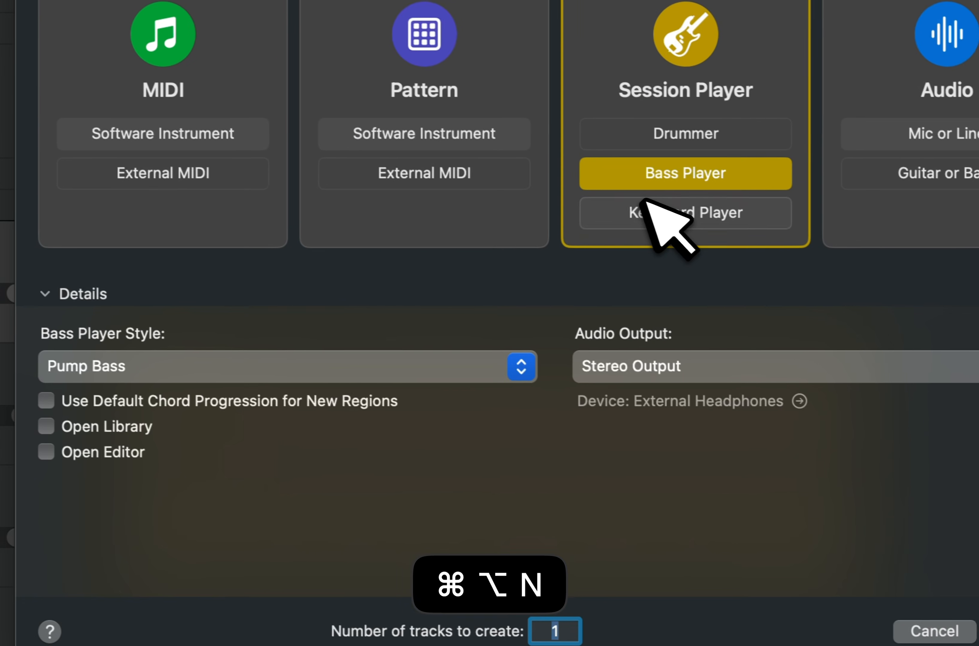
left_click(646, 201)
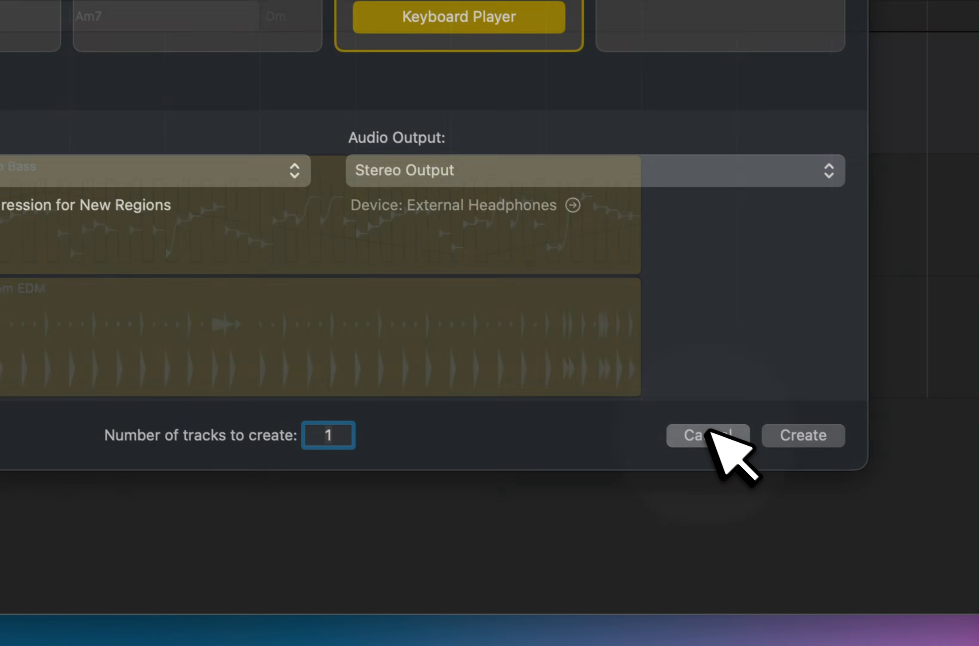
left_click(934, 631)
Create a Modulated Pad Keyboard Player region at bar 1 of the Deep Majesty track and start playback.
left_click(318, 256)
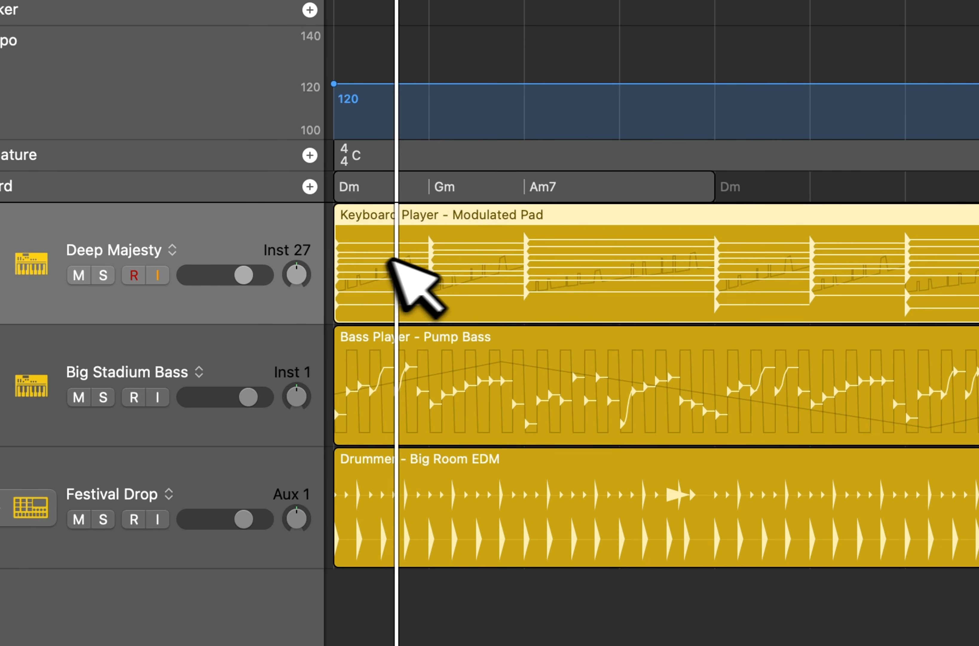
key("space")
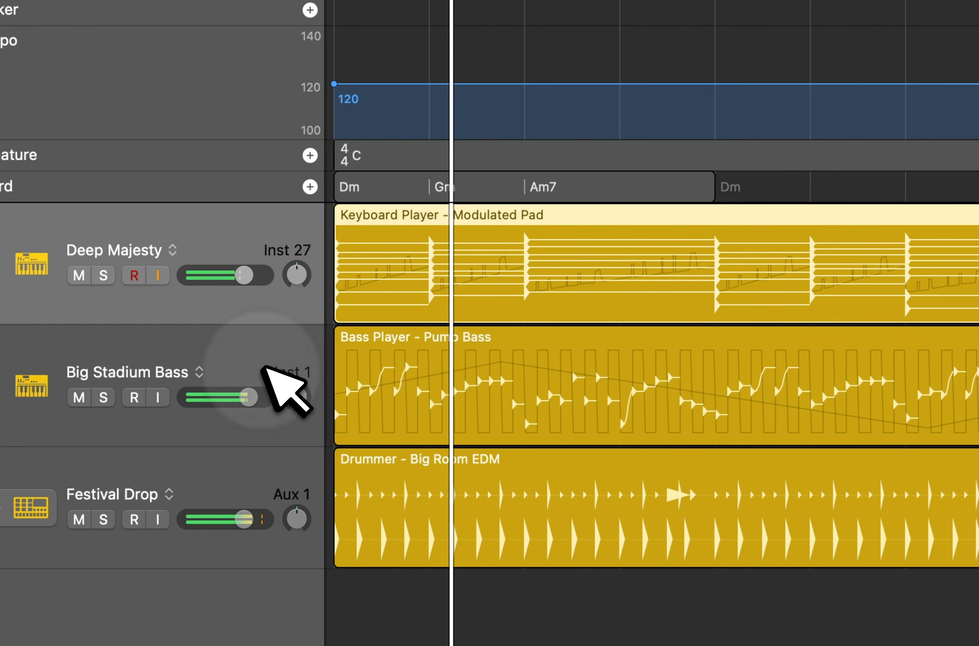
Lower the LFO Amount of the Pump Bass region and close the editor.
left_click(259, 372)
key("e")
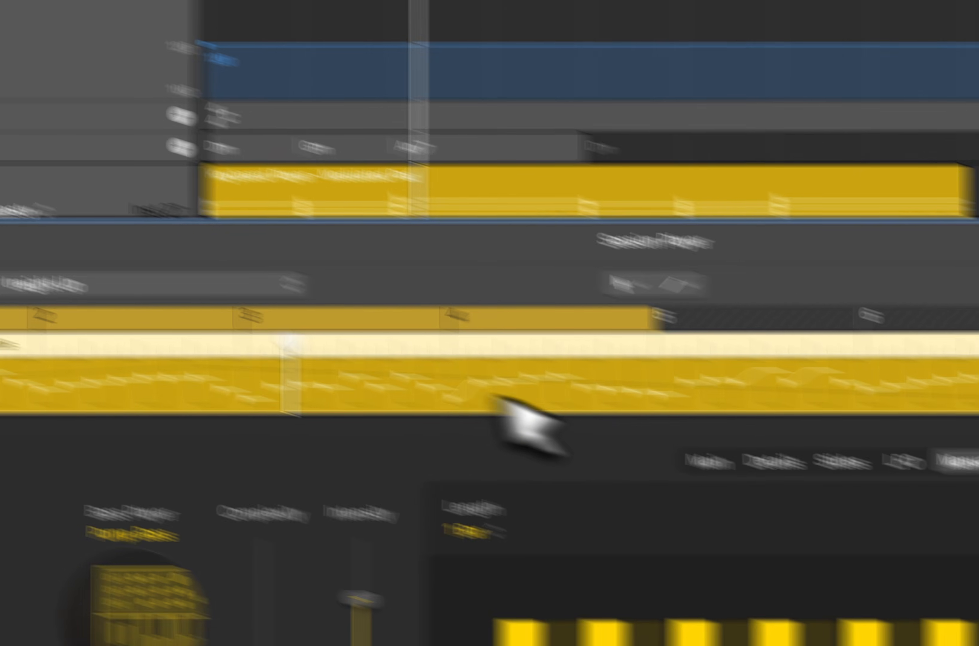
left_click(604, 366)
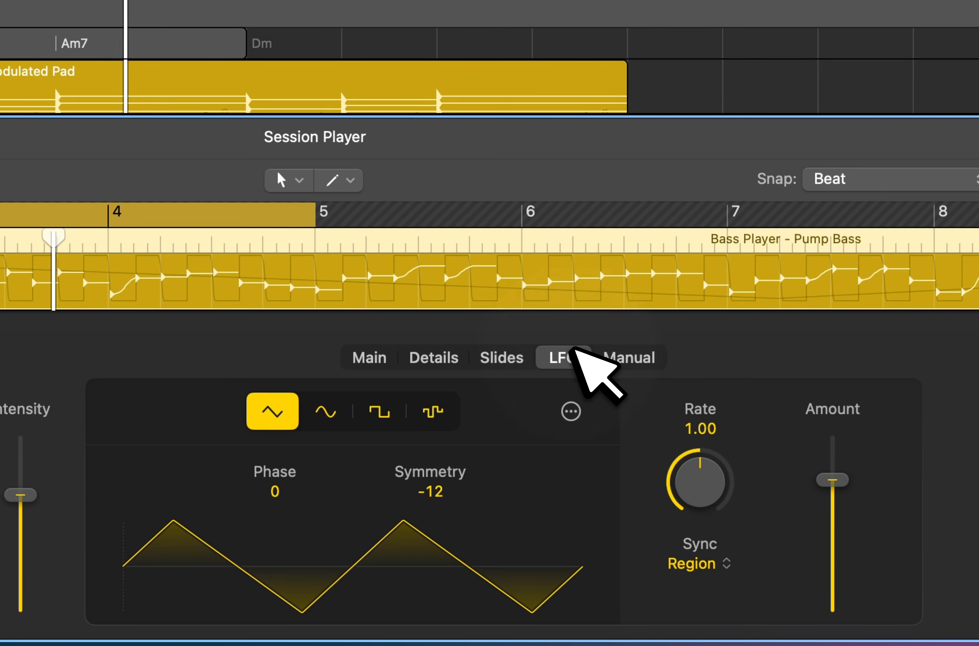
left_click_drag(843, 478, 844, 519)
key("e")
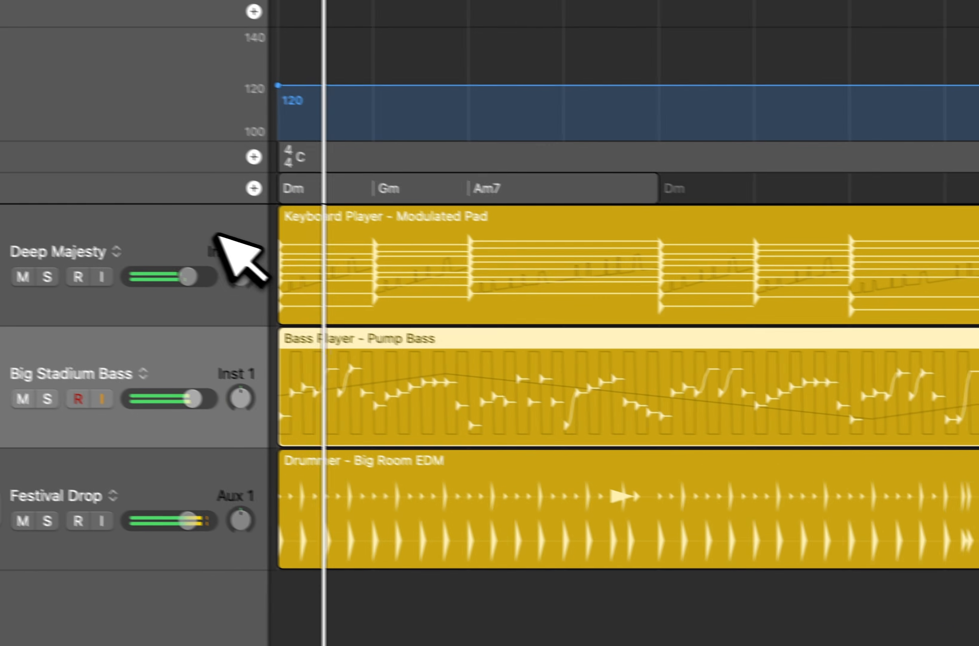
Set the Modulated Pad's left-hand voicing to Root & Octave and move its right hand to a higher range.
left_click(217, 234)
key("e")
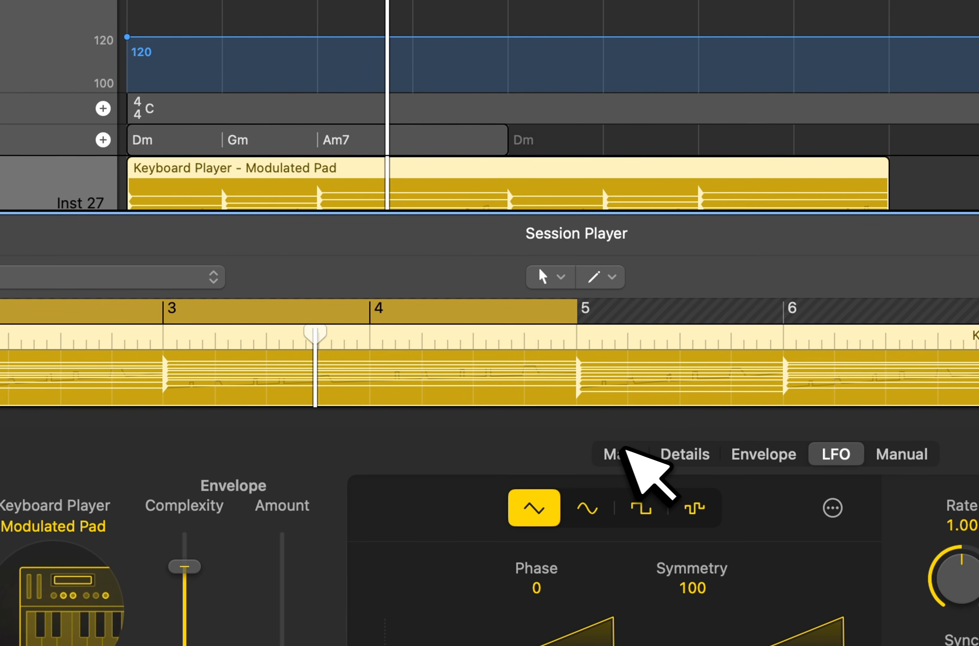
left_click(624, 451)
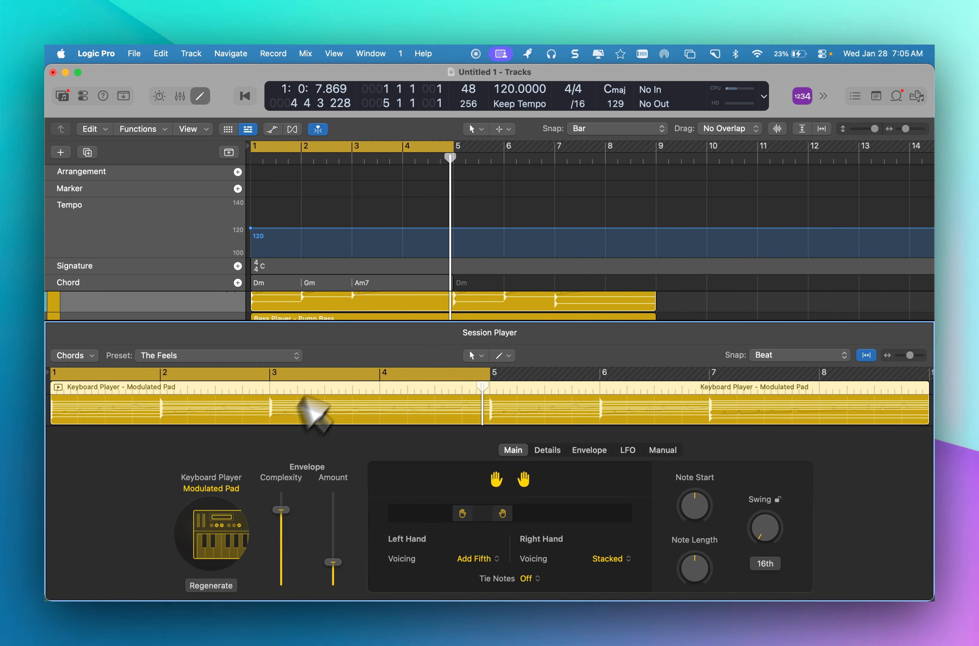
scroll(378, 300, "up", 2)
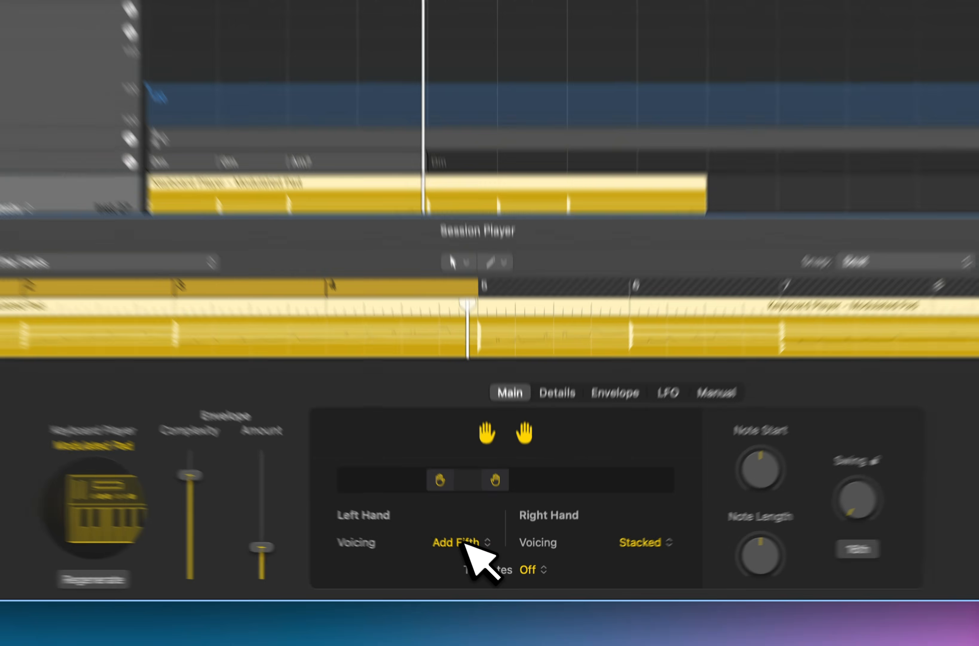
left_click(479, 559)
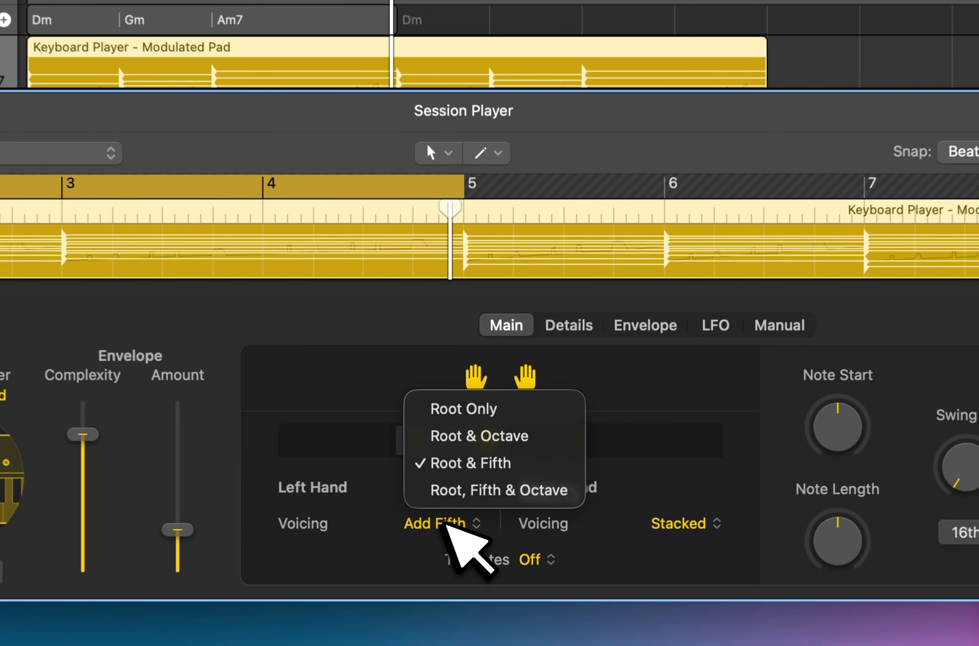
left_click(489, 432)
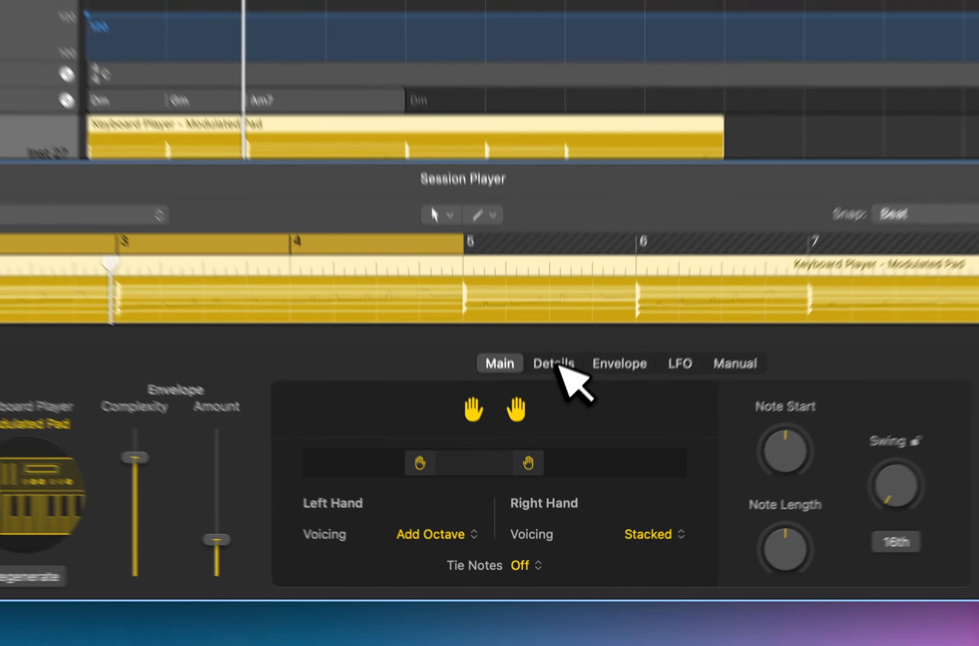
Set the Modulated Pad's envelope Attack to 22 and turn its Shift Start slightly up.
left_click(548, 450)
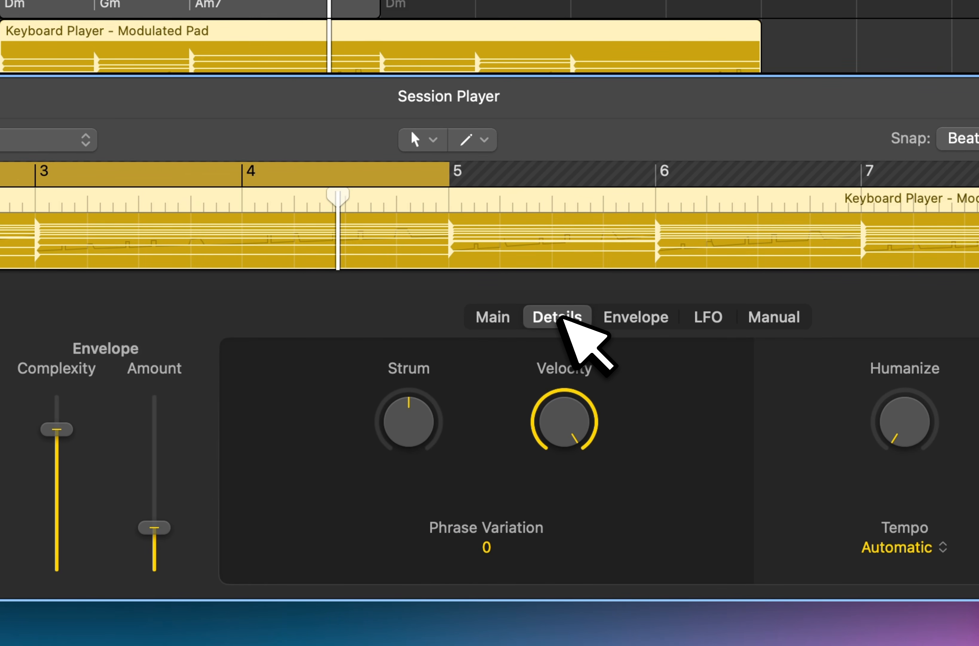
left_click(641, 319)
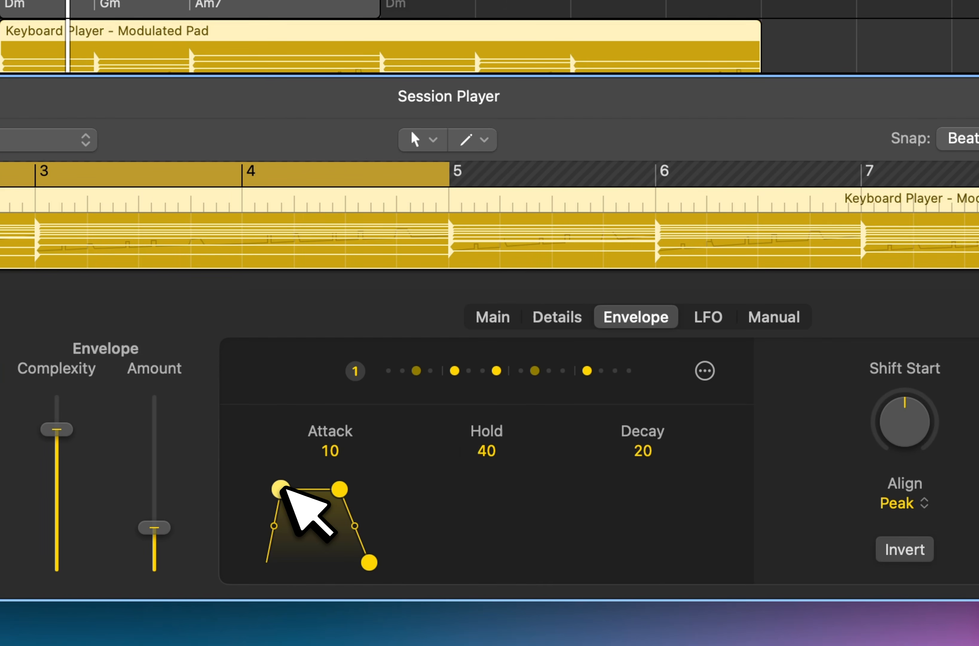
left_click_drag(281, 489, 291, 488)
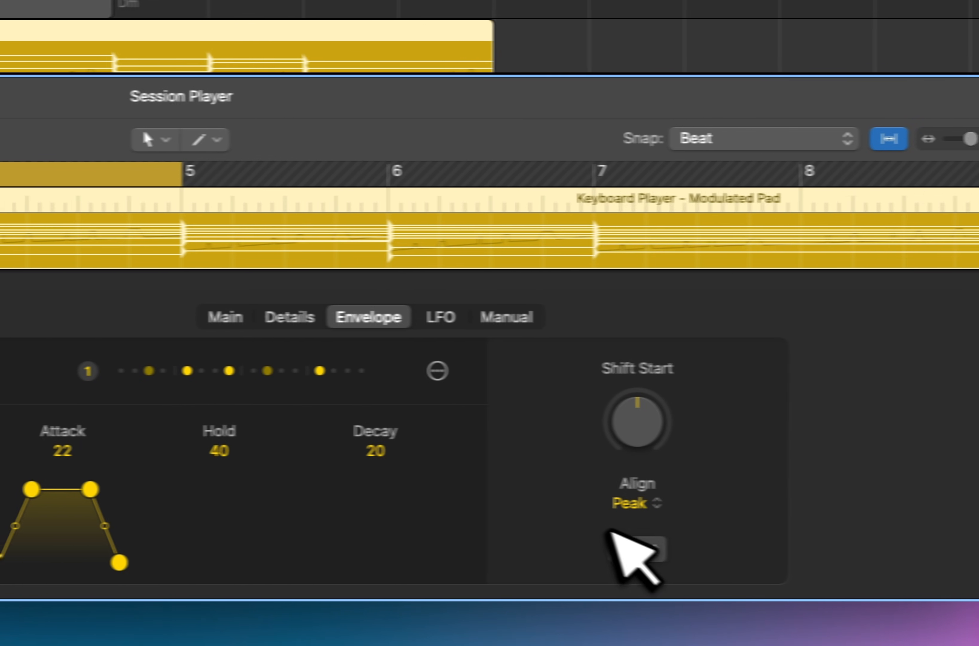
left_click_drag(592, 436, 596, 419)
Set the Modulated Pad's LFO Rate to 14.67, raise its Amount close to maximum, and close the editor.
left_click(388, 316)
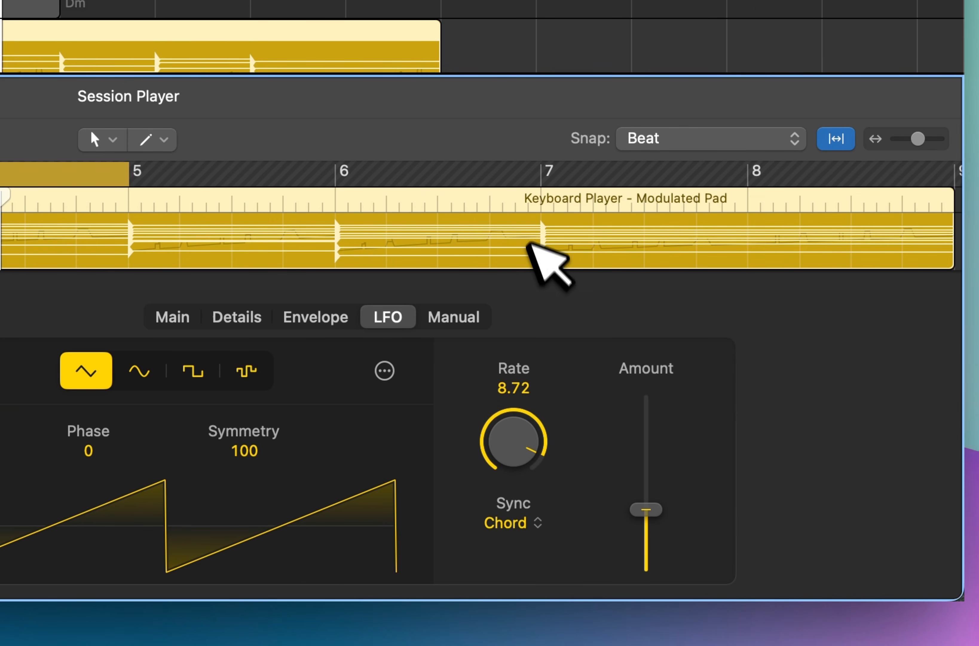
left_click_drag(647, 508, 654, 447)
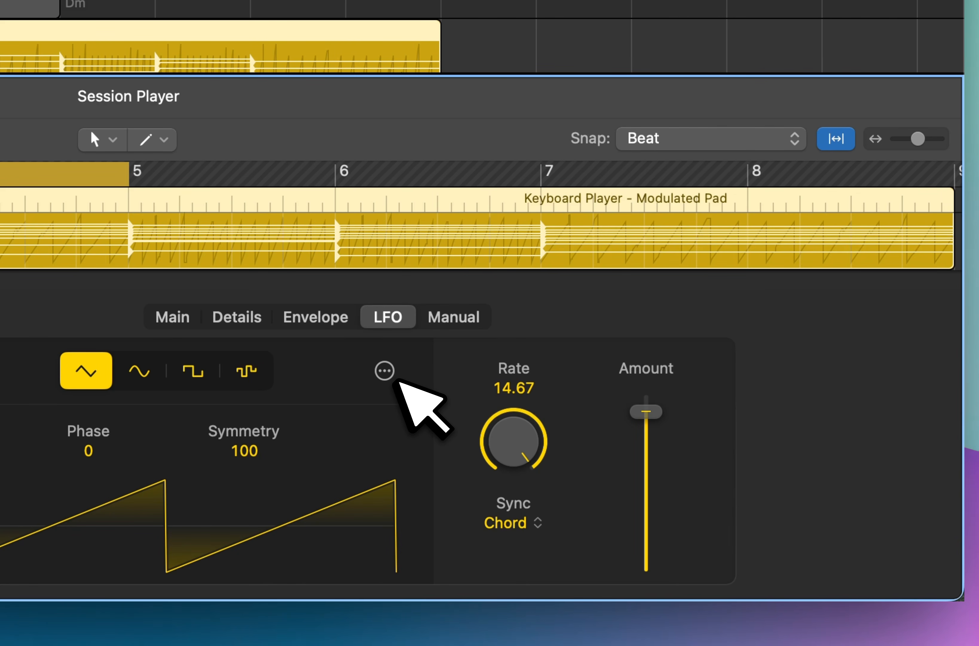
left_click(385, 370)
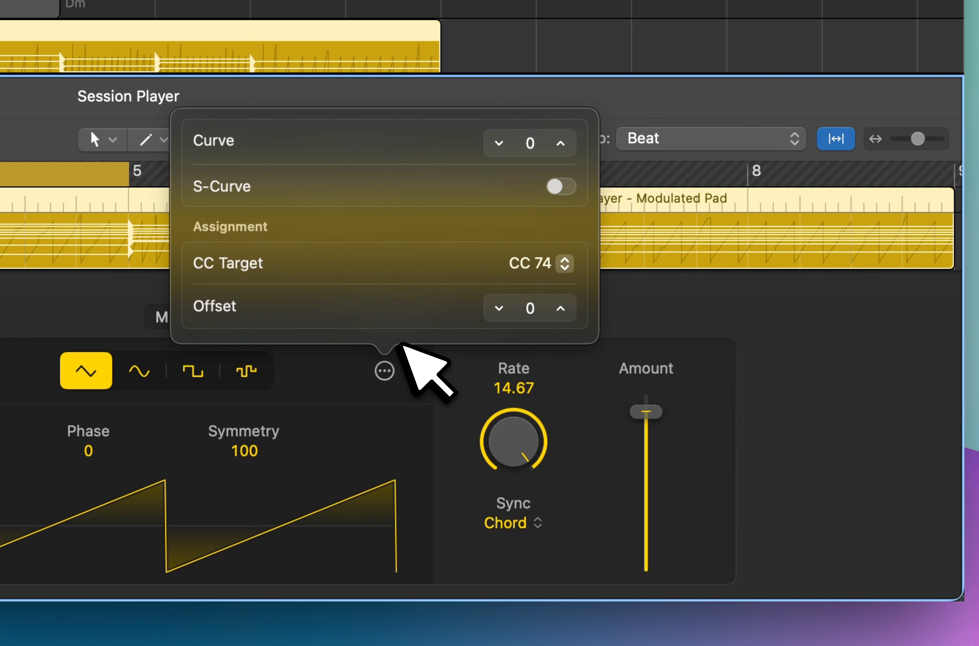
left_click(414, 441)
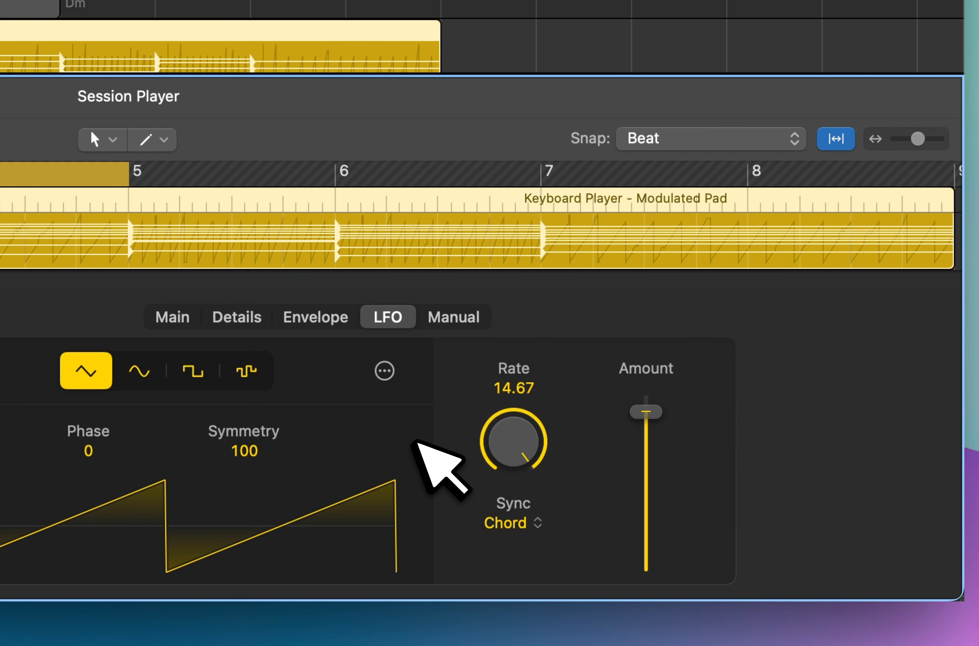
left_click(172, 317)
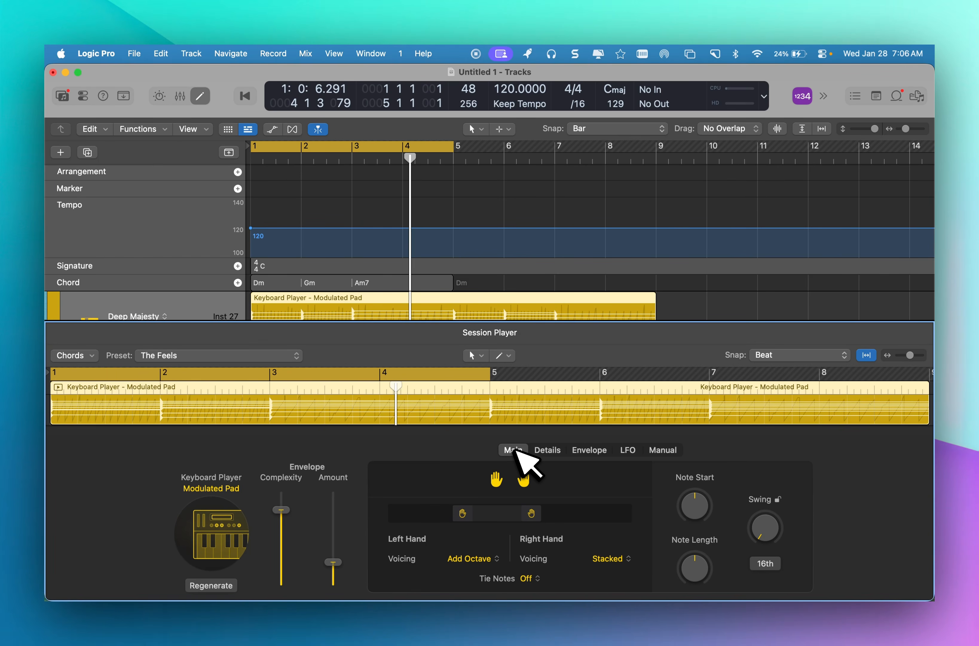
key("e")
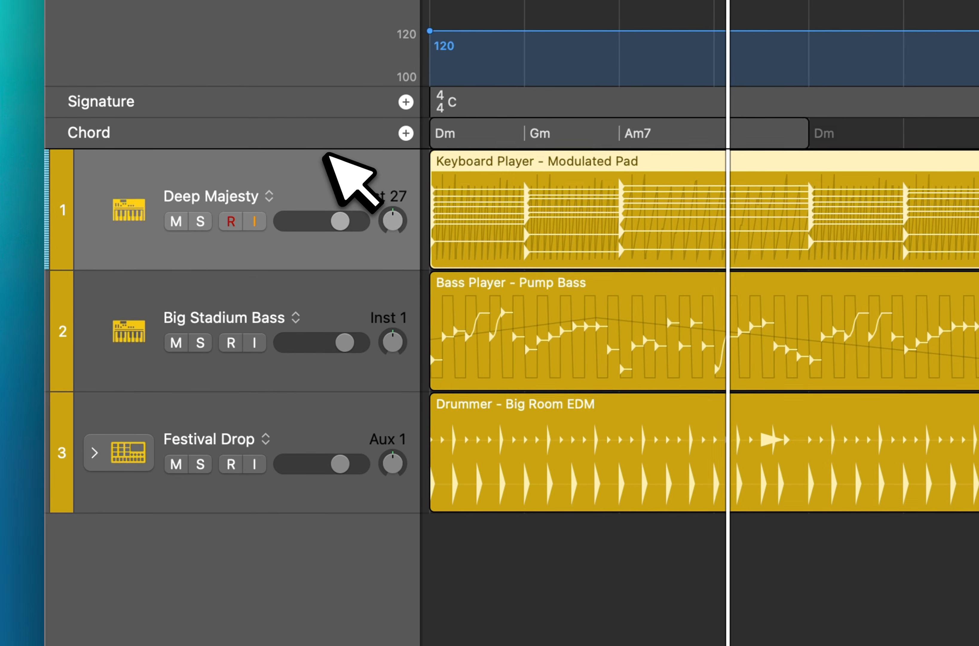
Replace the Keyboard Player region with a fresh one and change its style to Rhythmic Chords.
key("BackSpace")
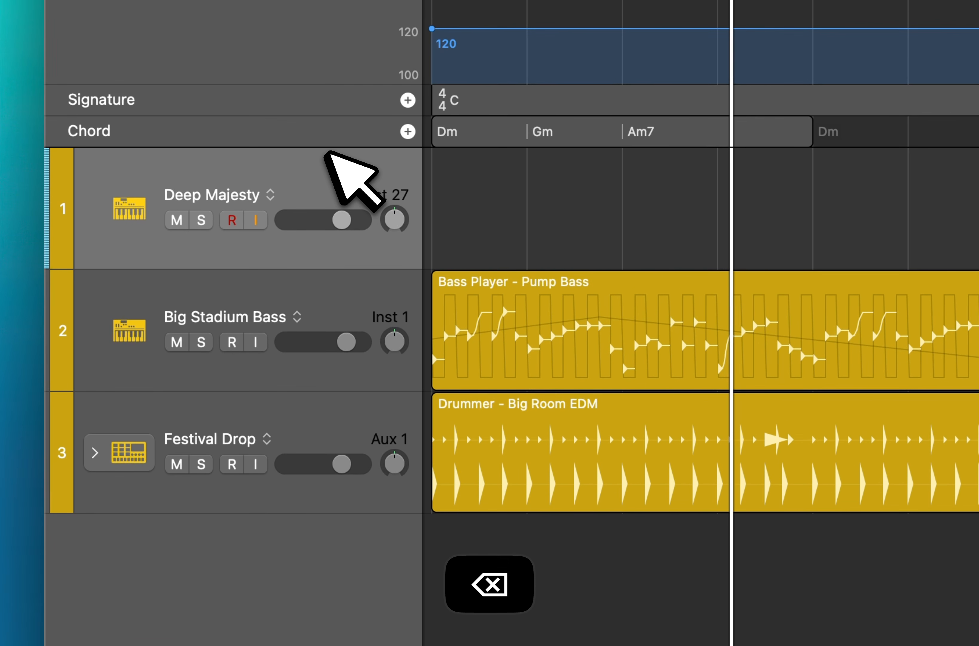
left_click(440, 210)
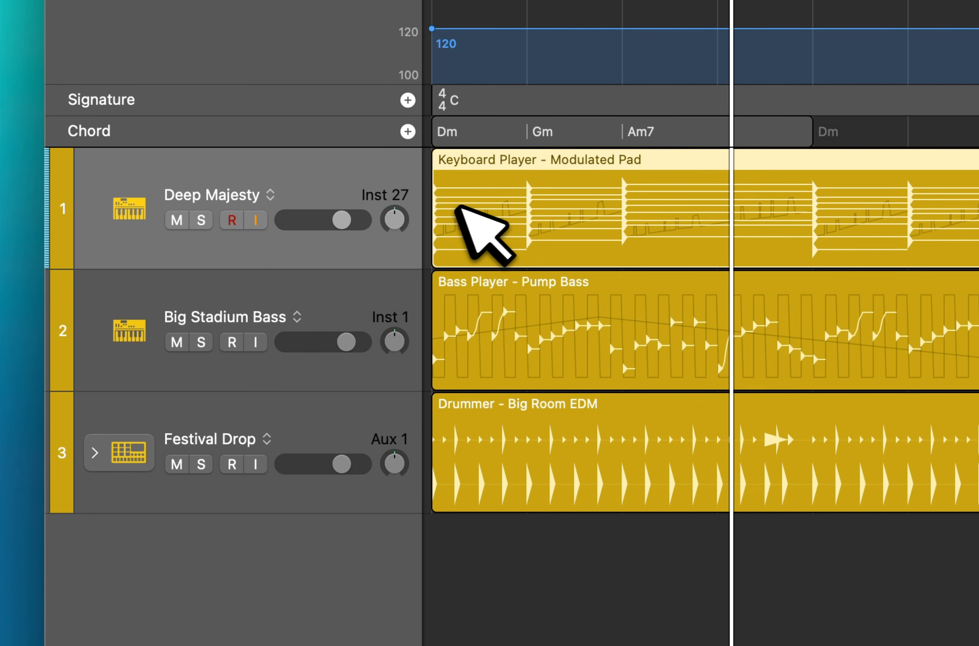
double_click(468, 206)
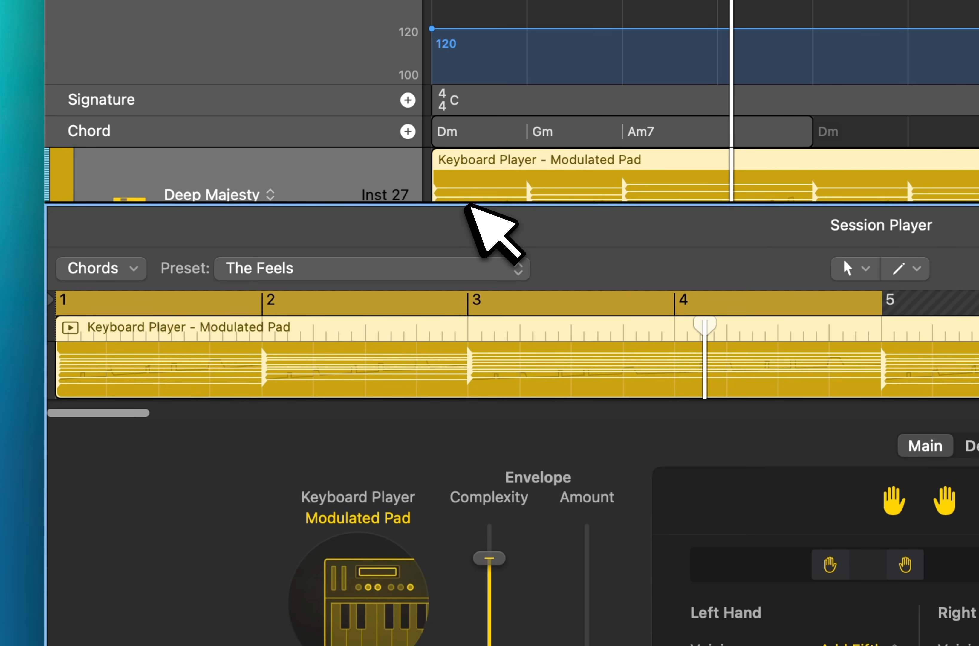
left_click(404, 519)
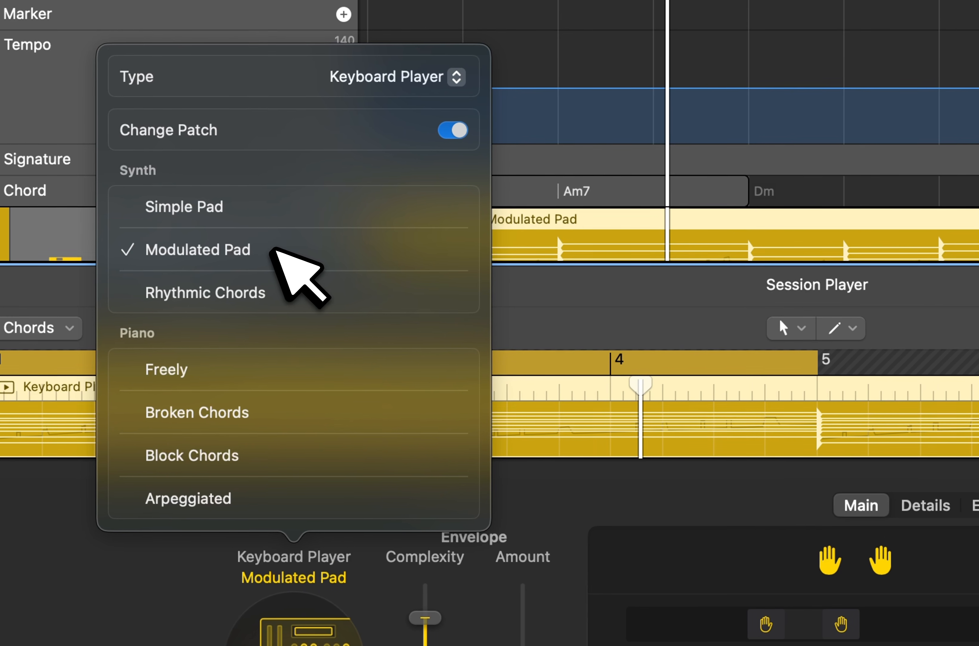
left_click(257, 293)
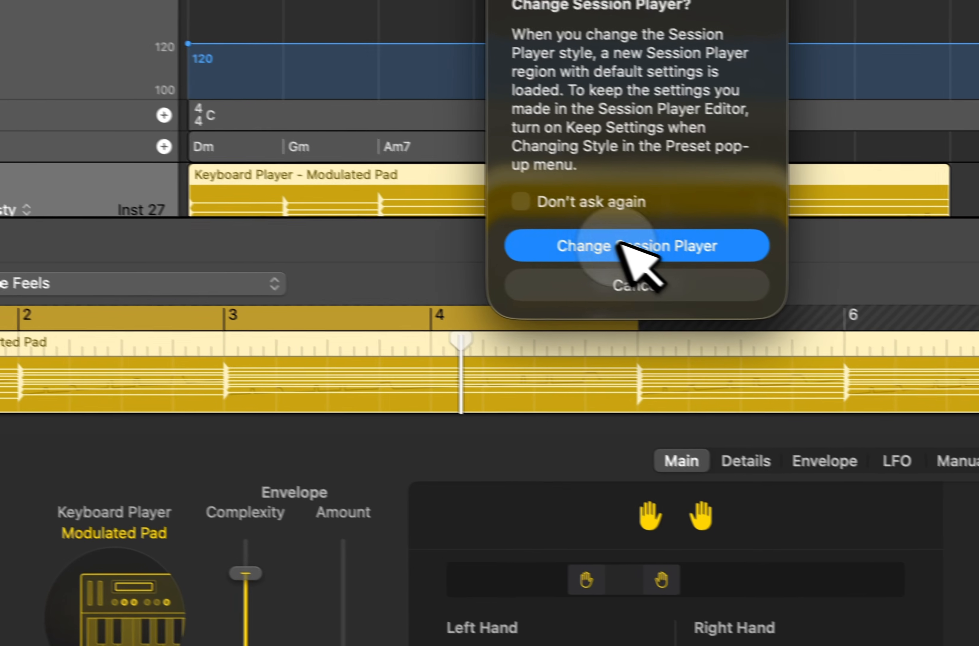
left_click(809, 286)
Raise the Pump Bass region's Melody and Octave balance slightly and close the editor.
left_click(389, 324)
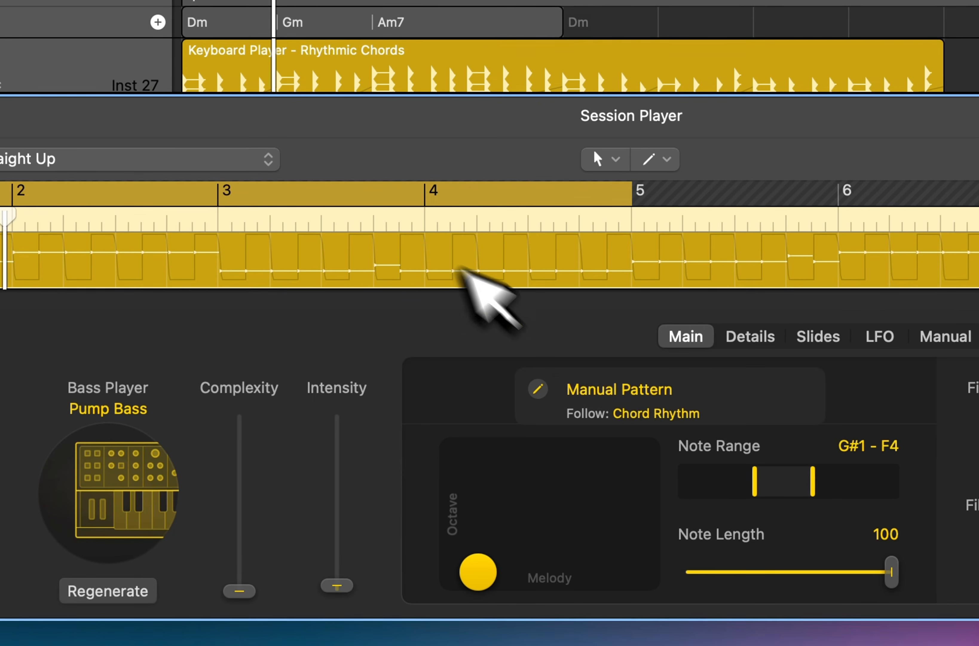
left_click_drag(493, 564, 513, 538)
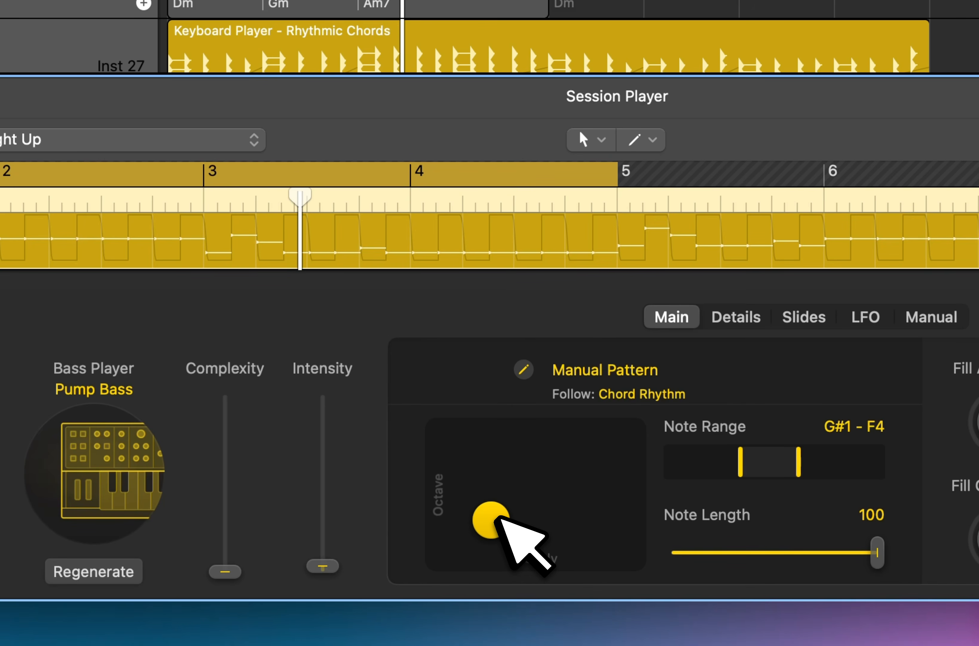
key("e")
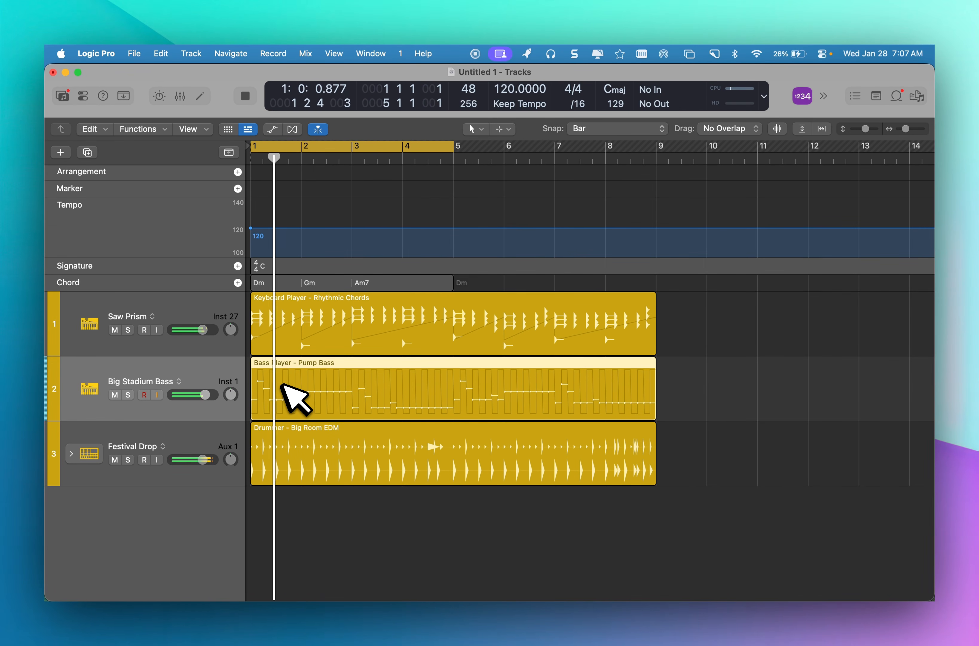
Change the Bass Player style from Pump Bass to 808 Bass, close the editor and start playback.
double_click(282, 385)
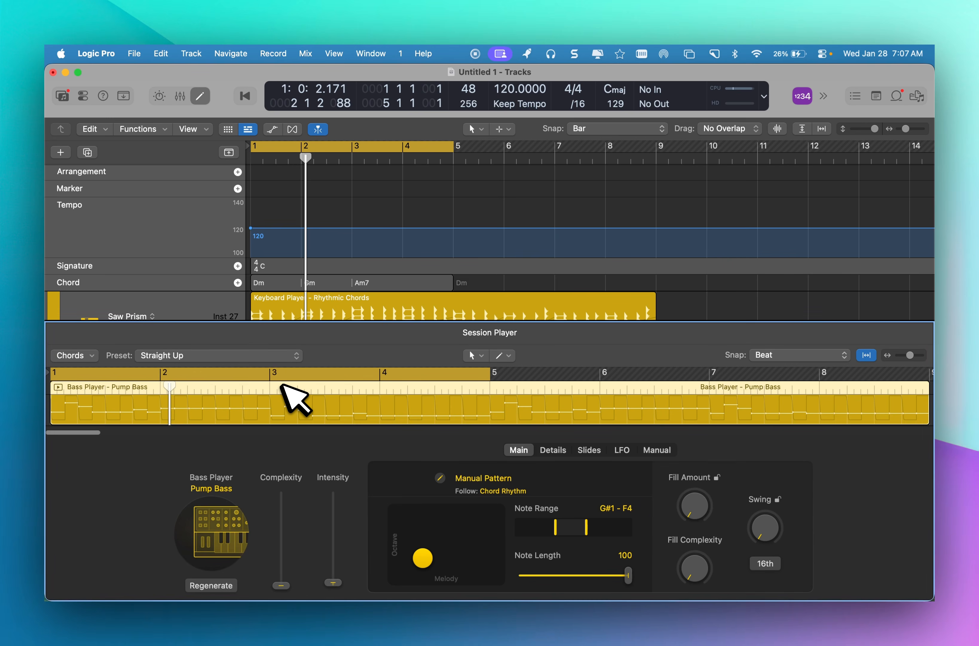
left_click(221, 487)
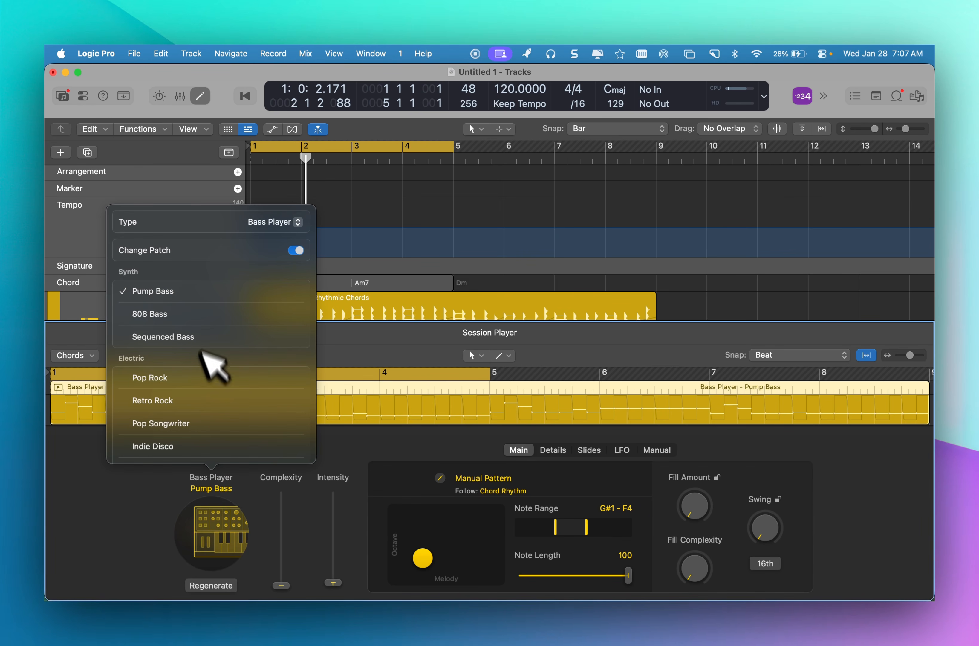
left_click(165, 314)
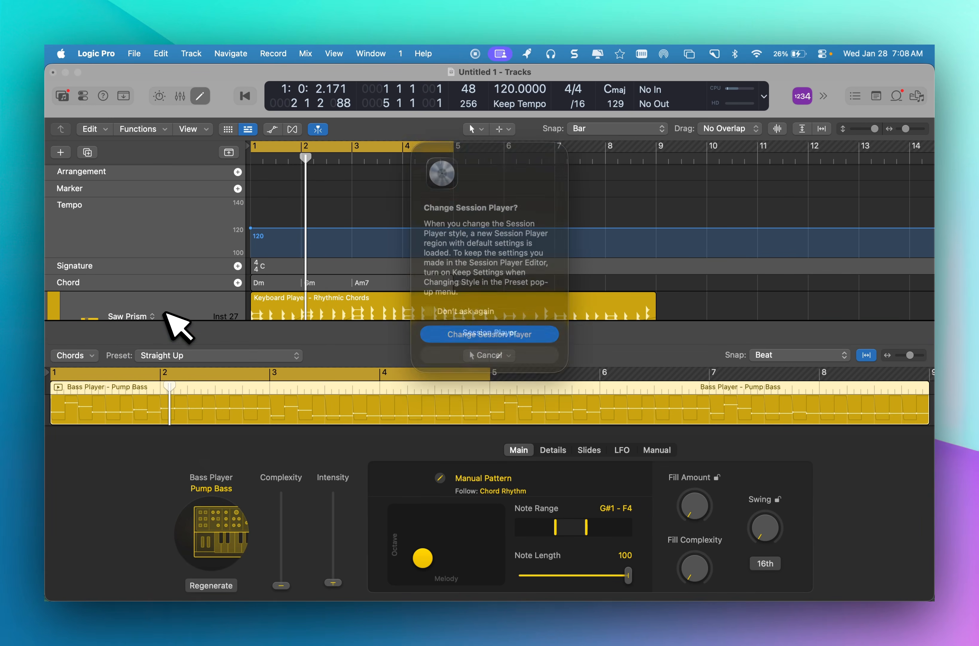
left_click(483, 334)
key("e")
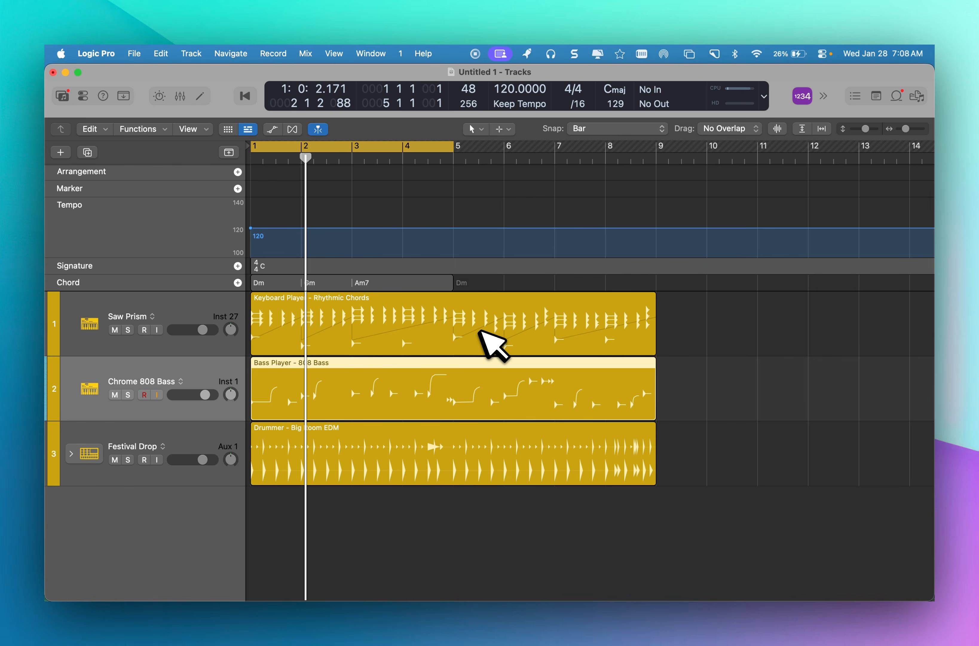
key("space")
Delete the Big Room EDM drummer region from the Festival Drop track.
left_click(306, 447)
key("BackSpace")
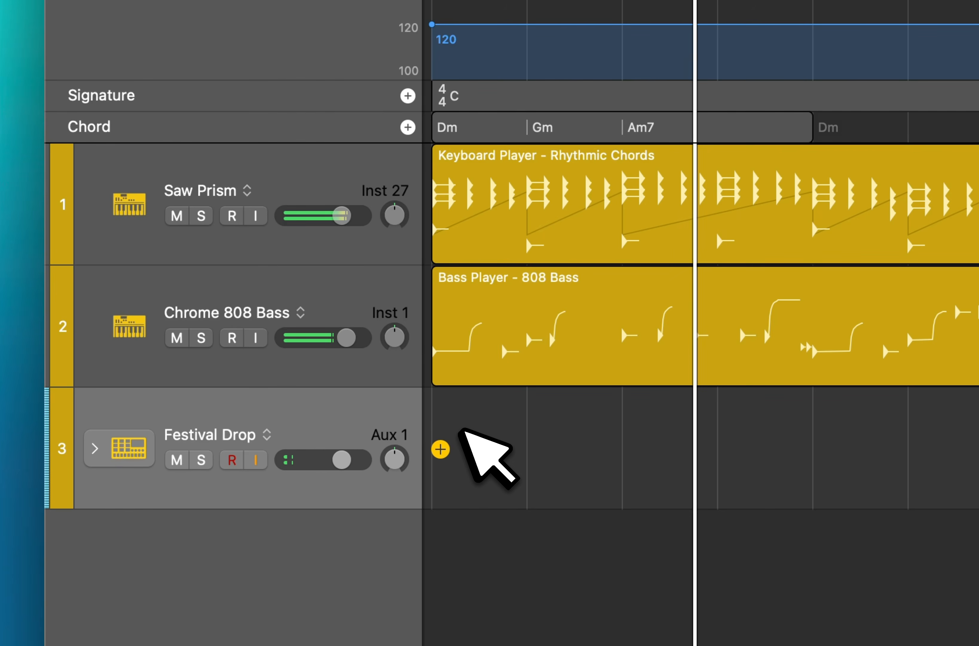
right_click(465, 432)
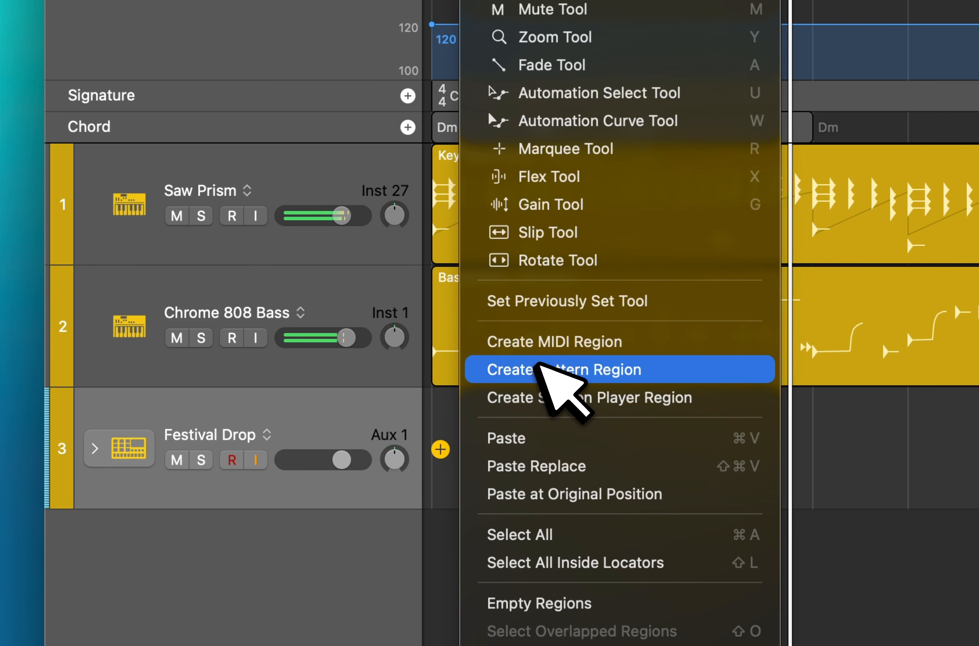
left_click(450, 418)
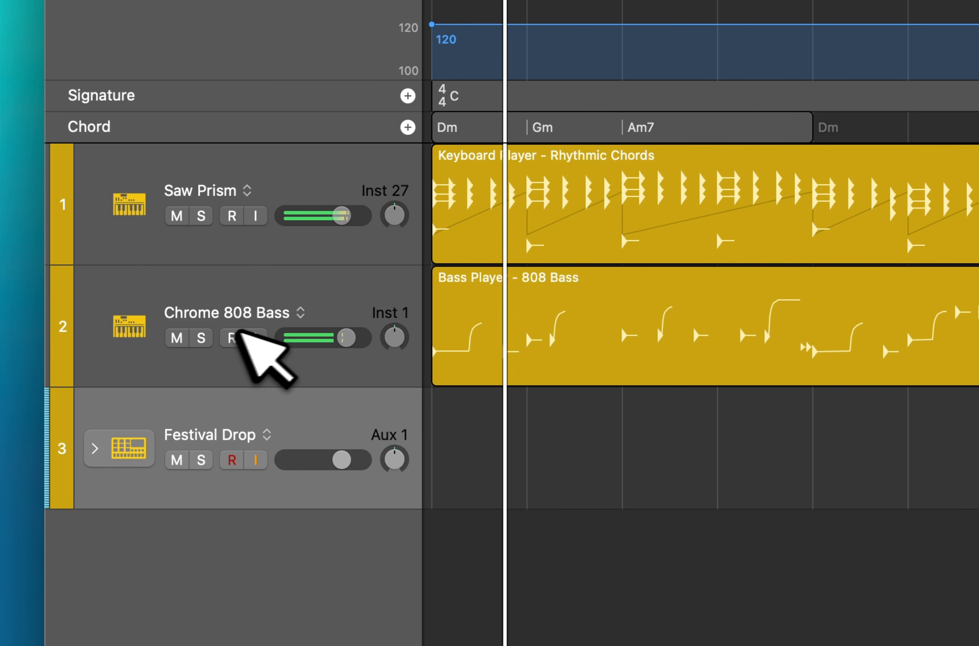
Open the Rhythmic Chords region on the Saw Prism track for editing and lower its Complexity and Intensity to just under a third.
left_click(299, 162)
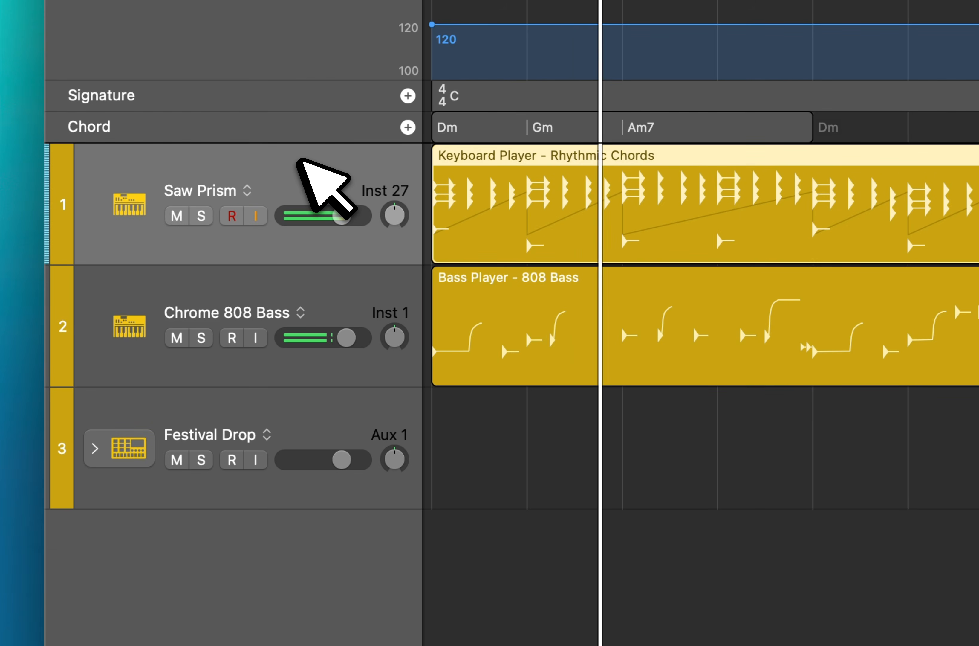
key("e")
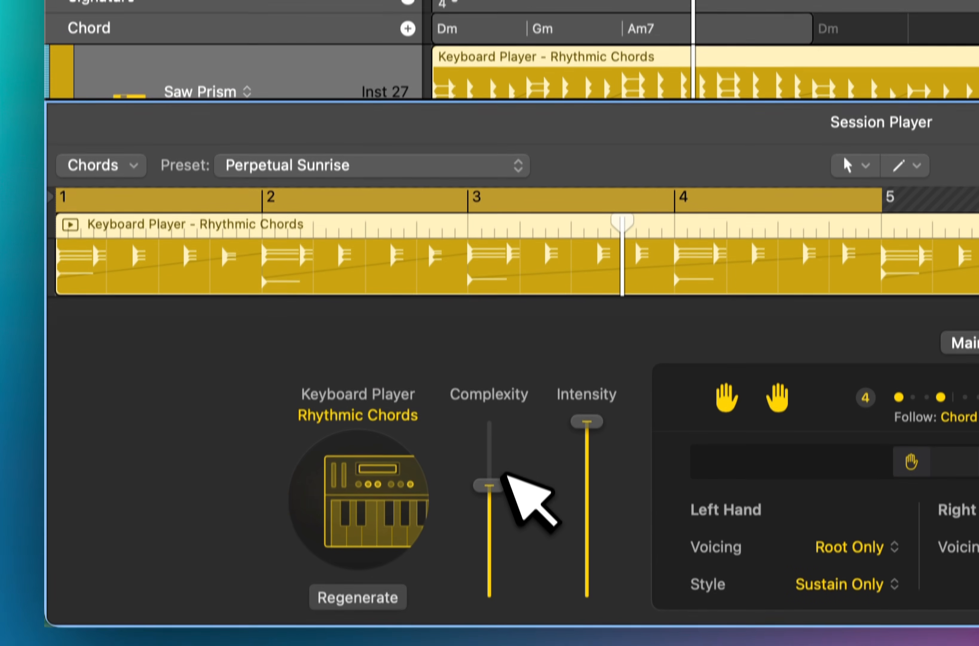
left_click_drag(490, 584, 501, 645)
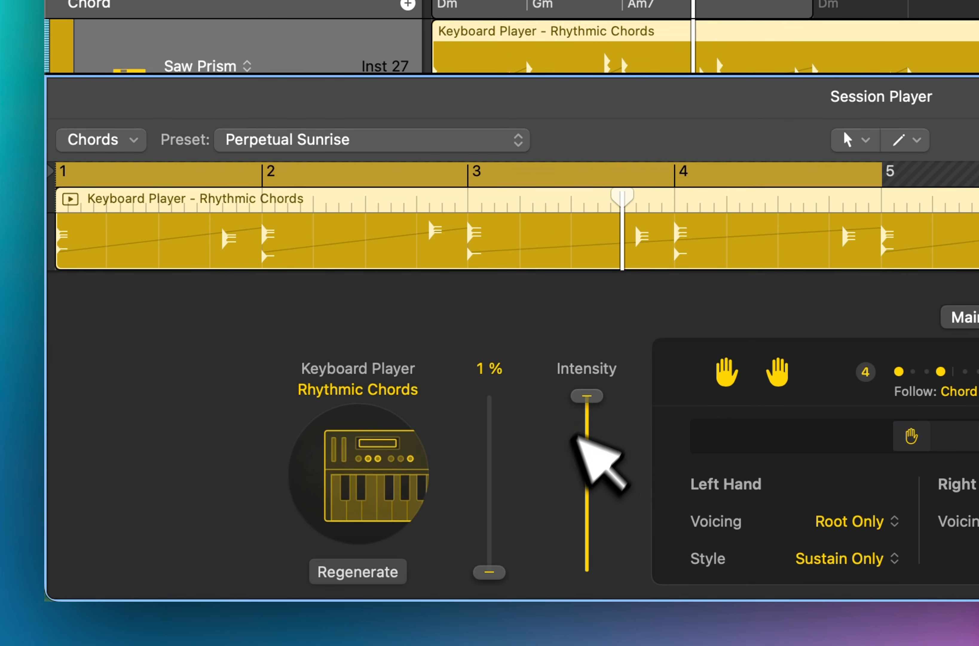
left_click_drag(587, 398, 588, 524)
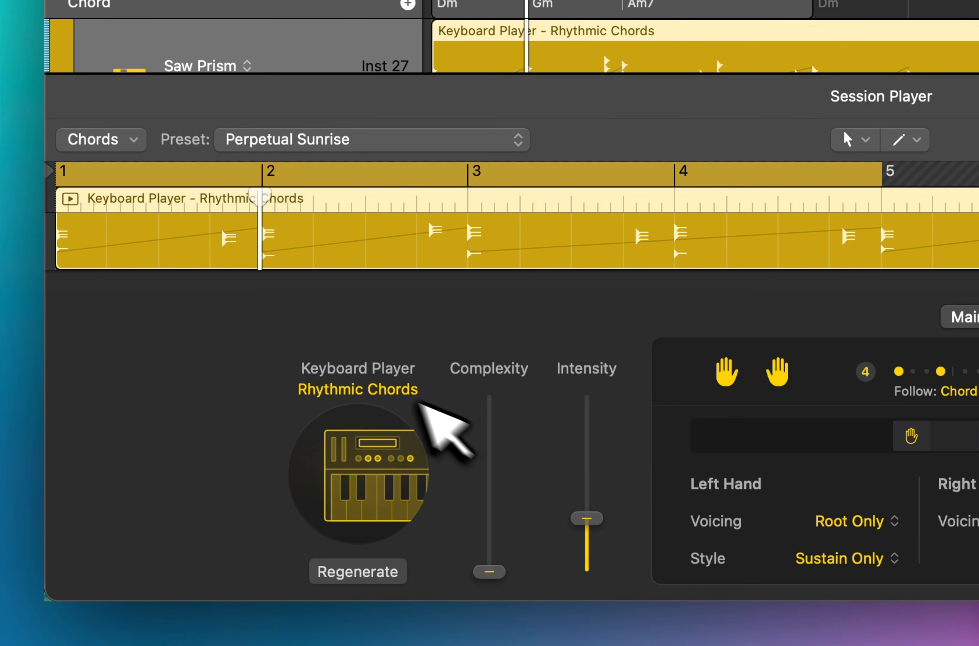
left_click_drag(503, 486, 501, 428)
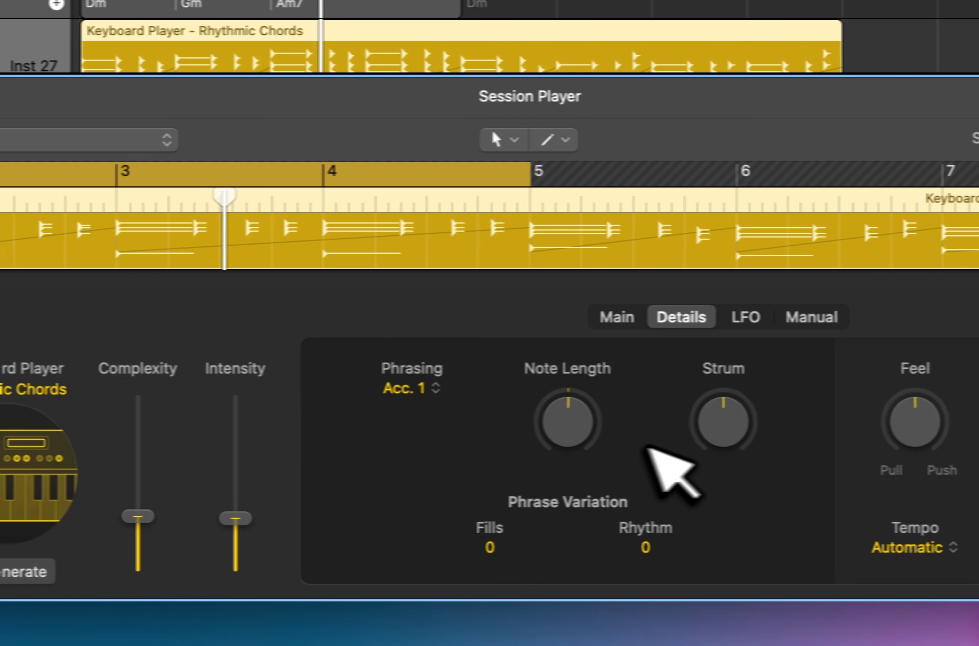
Set the Rhythmic Chords region's Strum detail to 100% and its Note Length to about -67%.
left_click_drag(741, 387, 735, 366)
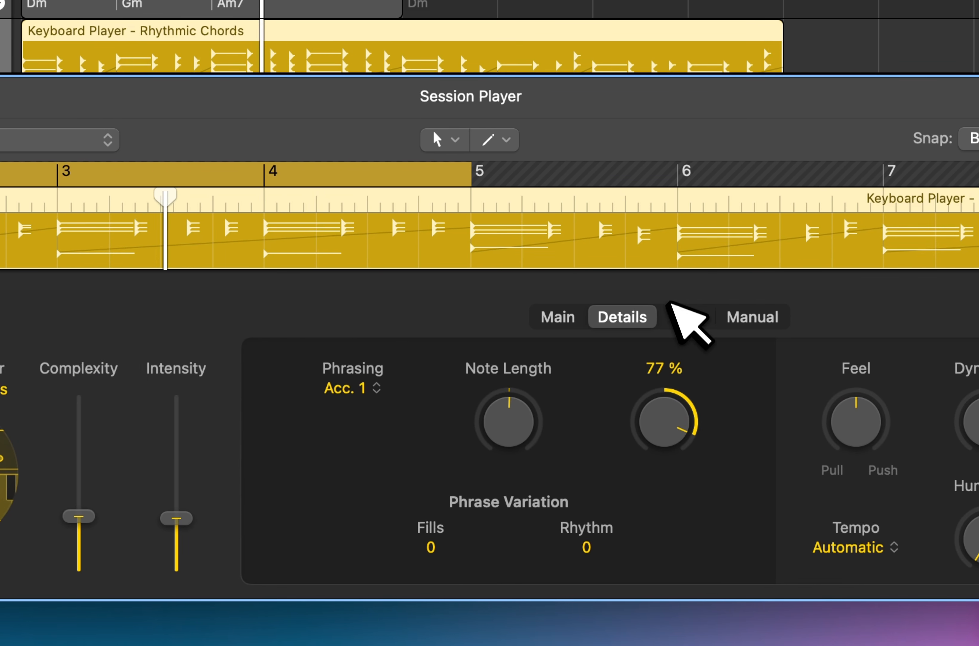
left_click_drag(663, 297, 675, 309)
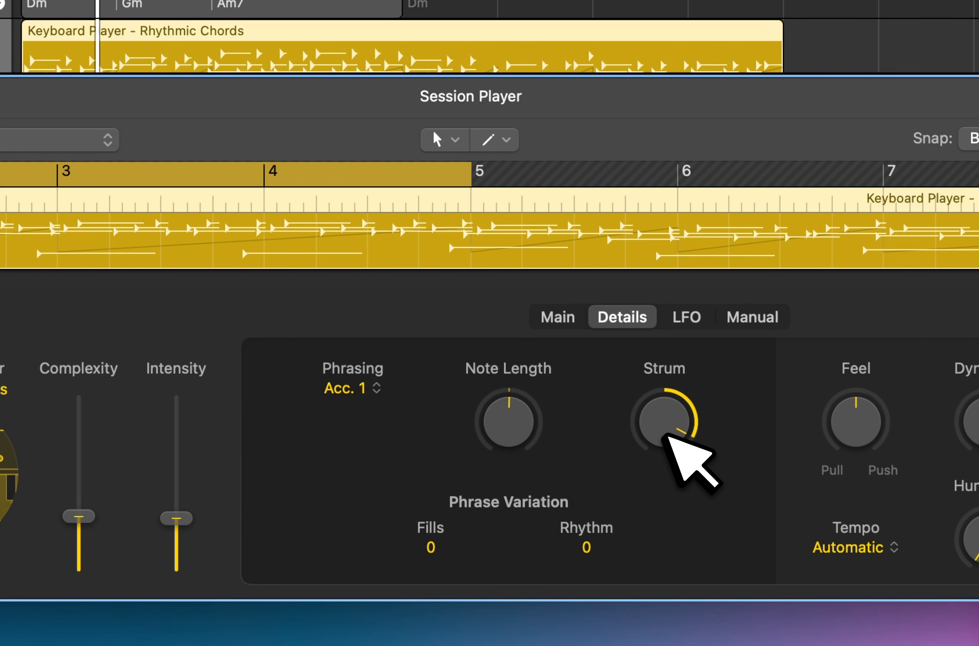
left_click_drag(667, 426, 667, 436)
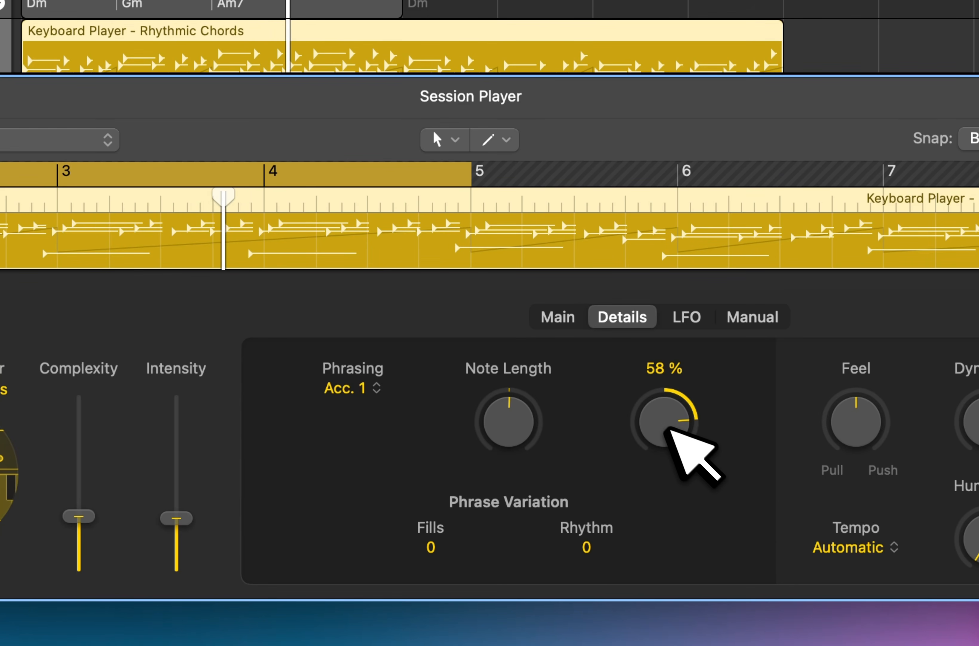
left_click_drag(524, 419, 561, 596)
left_click_drag(691, 419, 693, 387)
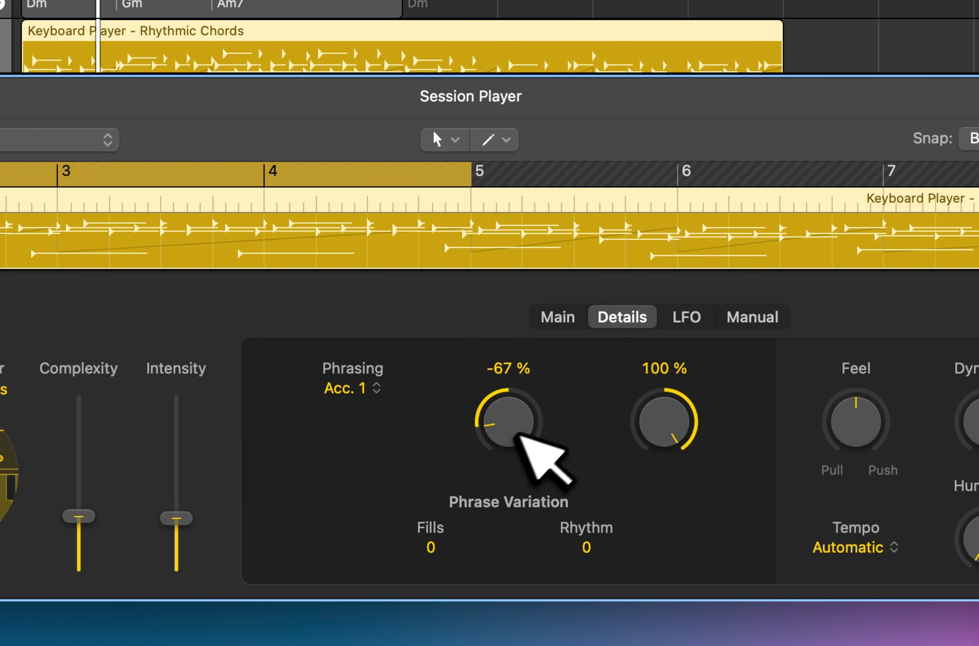
Change the keyboard region's Note Length to about -18%, raise its Intensity to 64% and close the editor.
left_click_drag(519, 433, 526, 397)
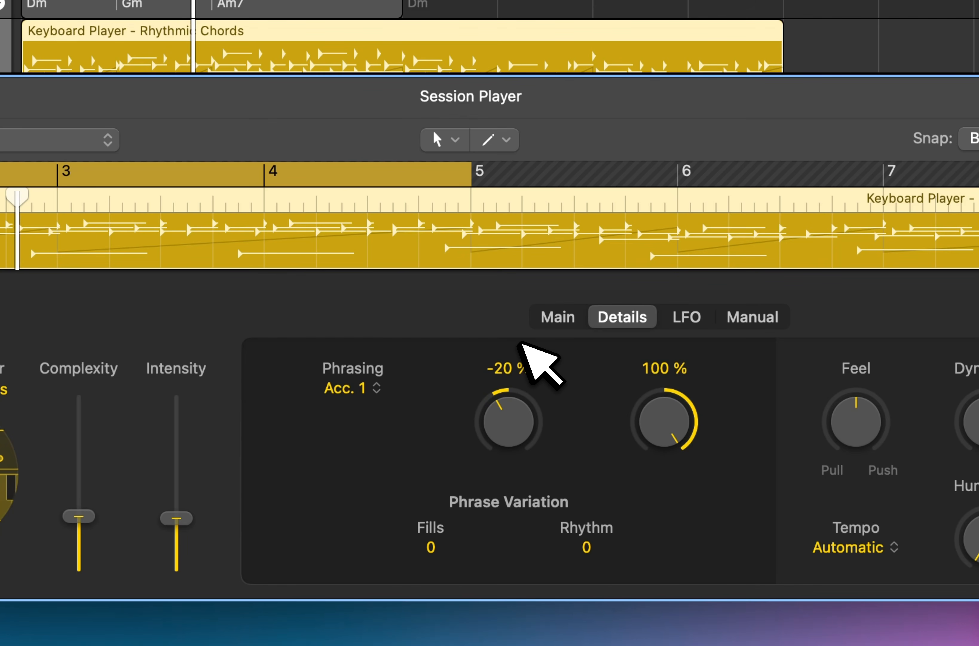
left_click_drag(522, 343, 522, 342)
left_click_drag(177, 516, 177, 456)
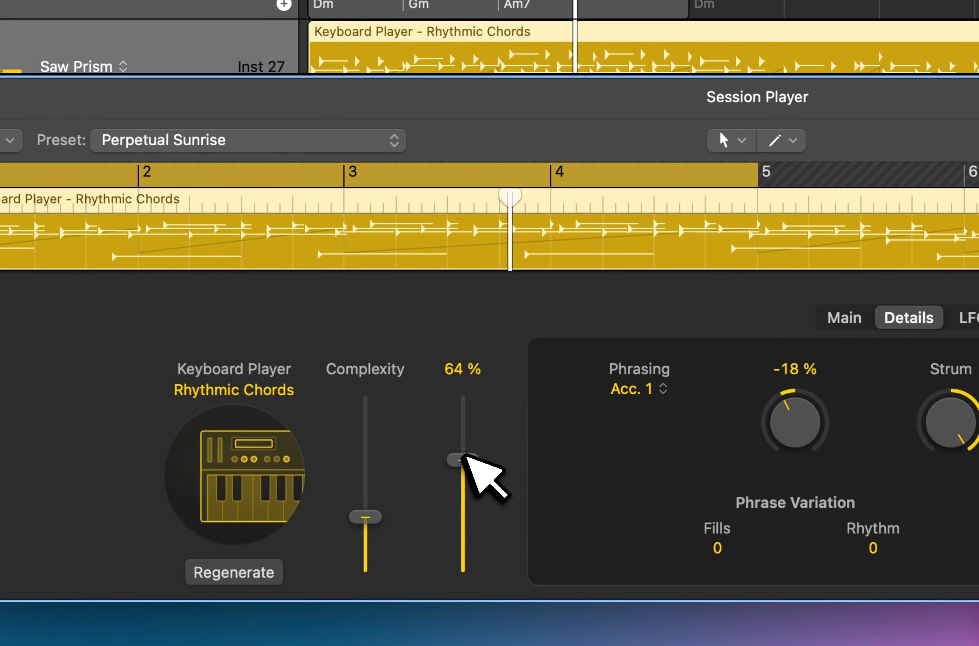
key("e")
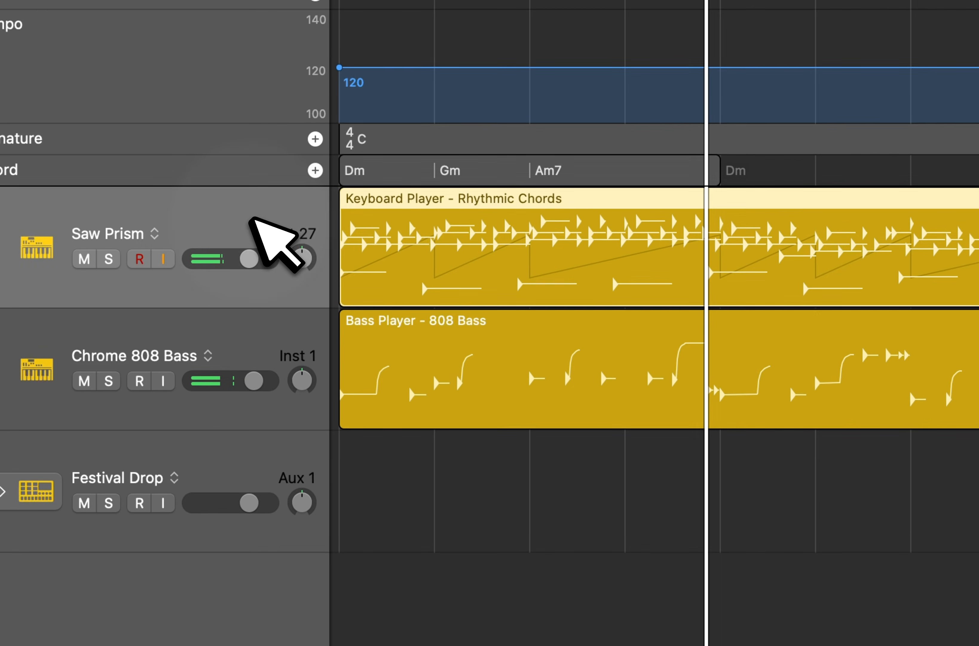
Reopen the Rhythmic Chords region and set Strum to about 46%, with phrase variation Fills at 43 and Rhythm at 44.
key("e")
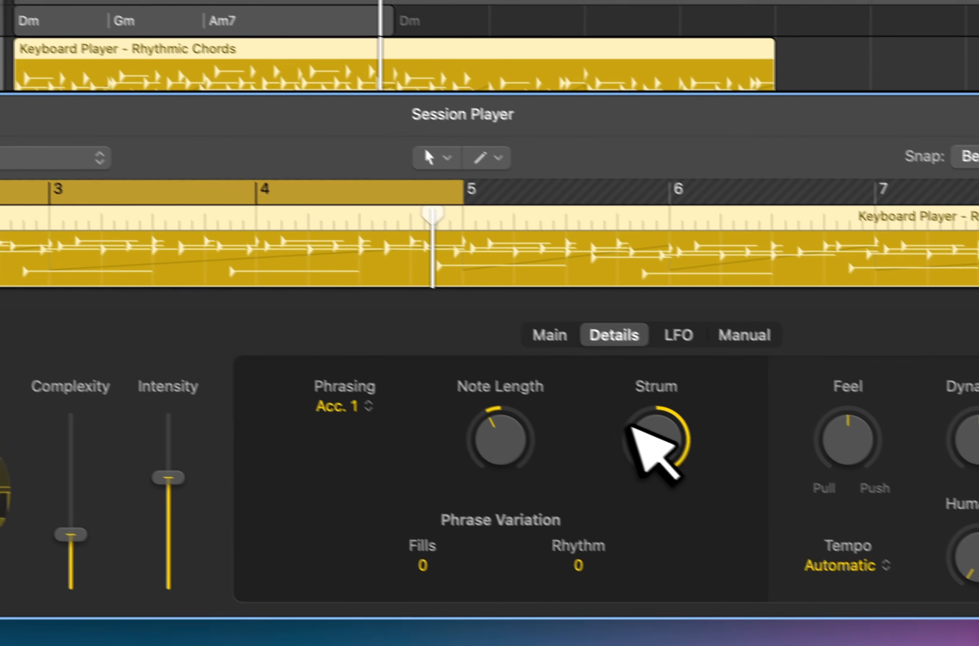
left_click_drag(623, 431, 636, 510)
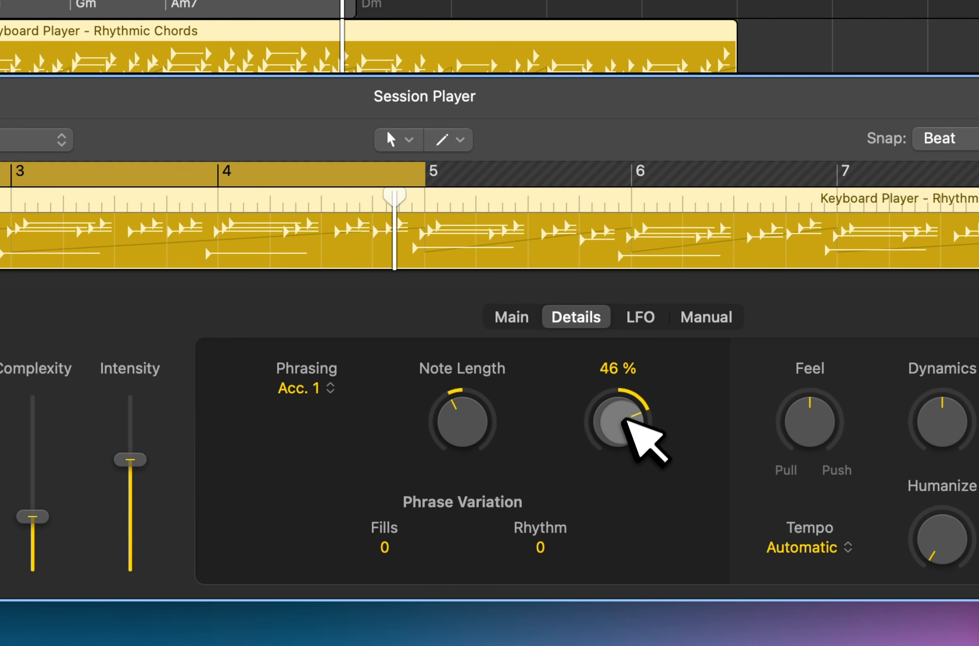
left_click_drag(624, 432, 623, 413)
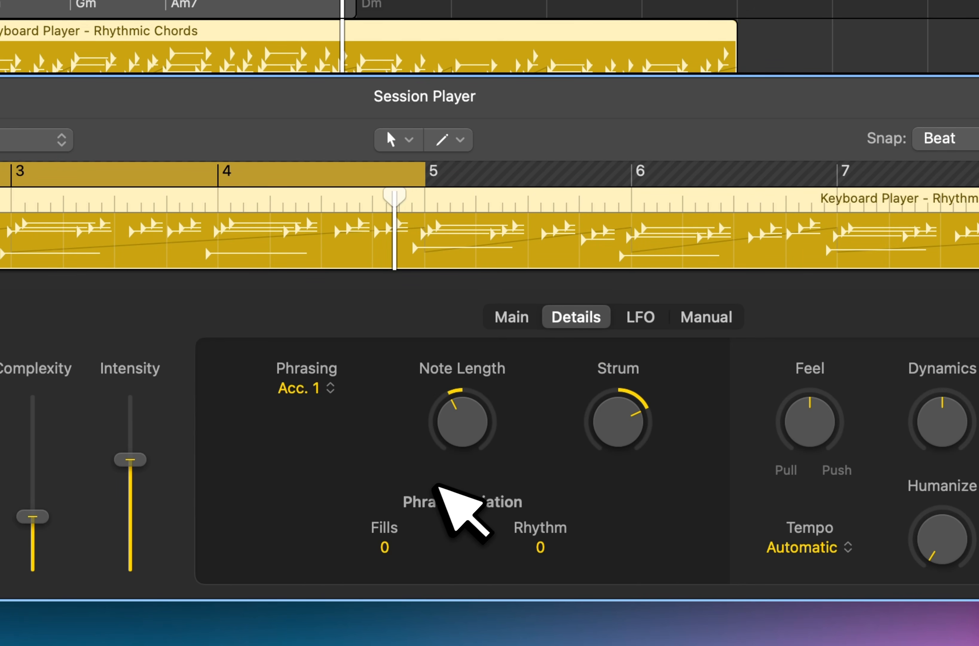
left_click_drag(392, 543, 392, 465)
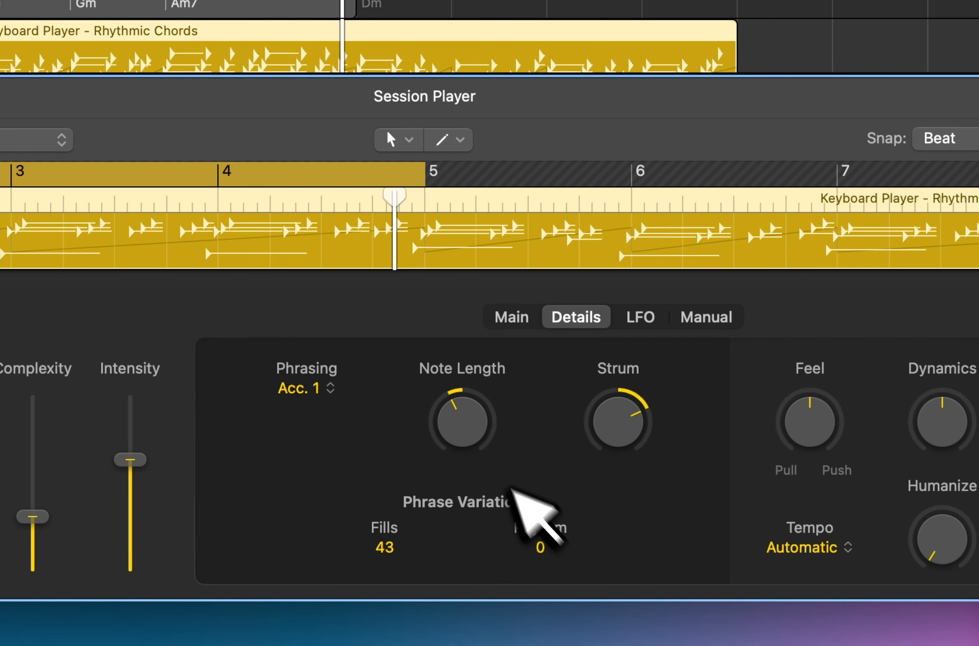
left_click_drag(542, 538, 545, 332)
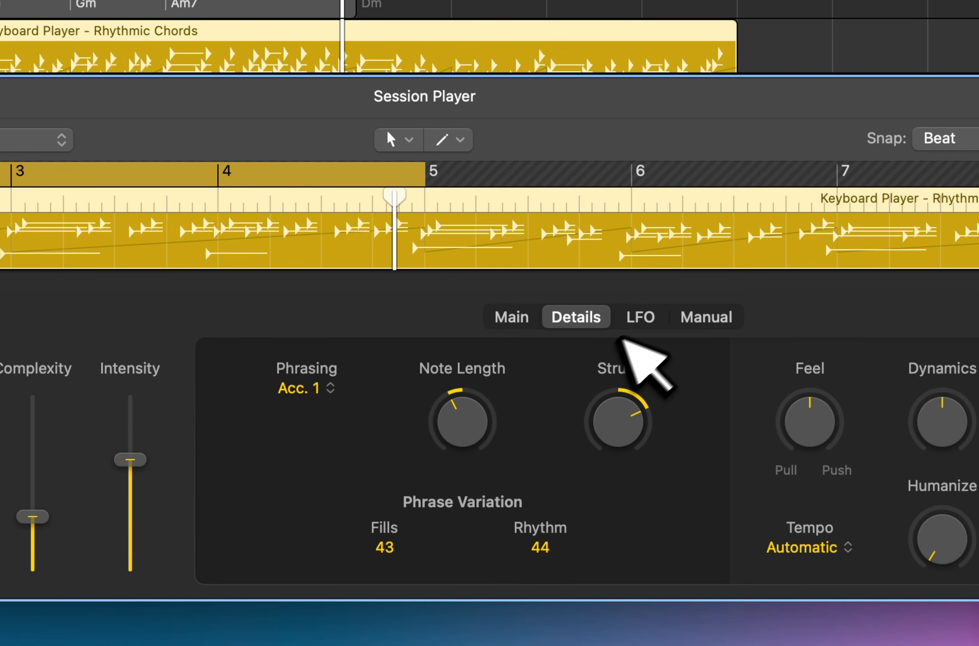
Look over the region's LFO and Manual settings, and set the Right Hand voicing to 3 Voice Wide.
left_click(644, 322)
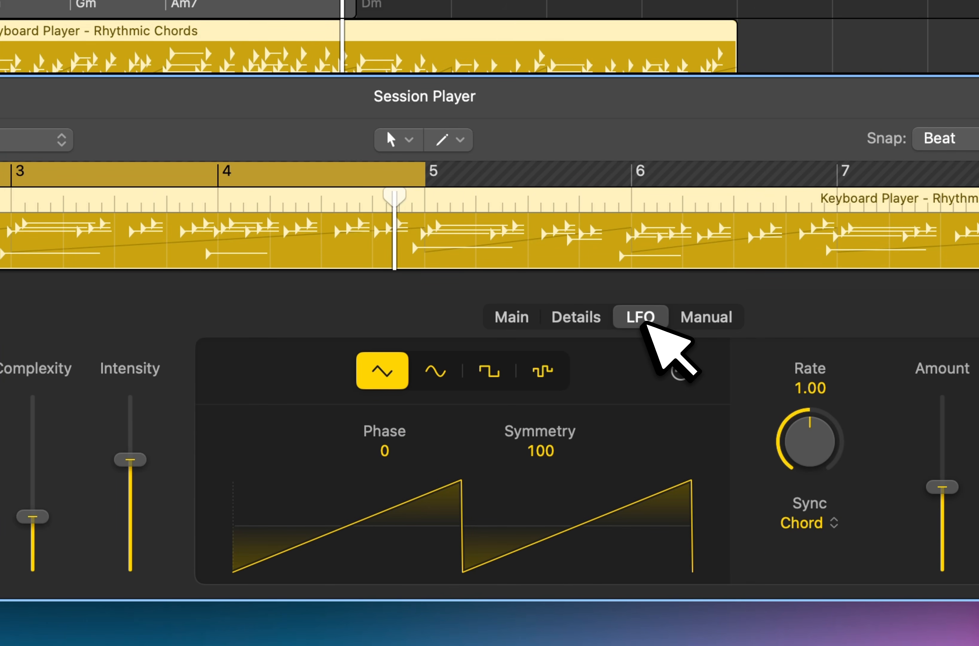
left_click(708, 319)
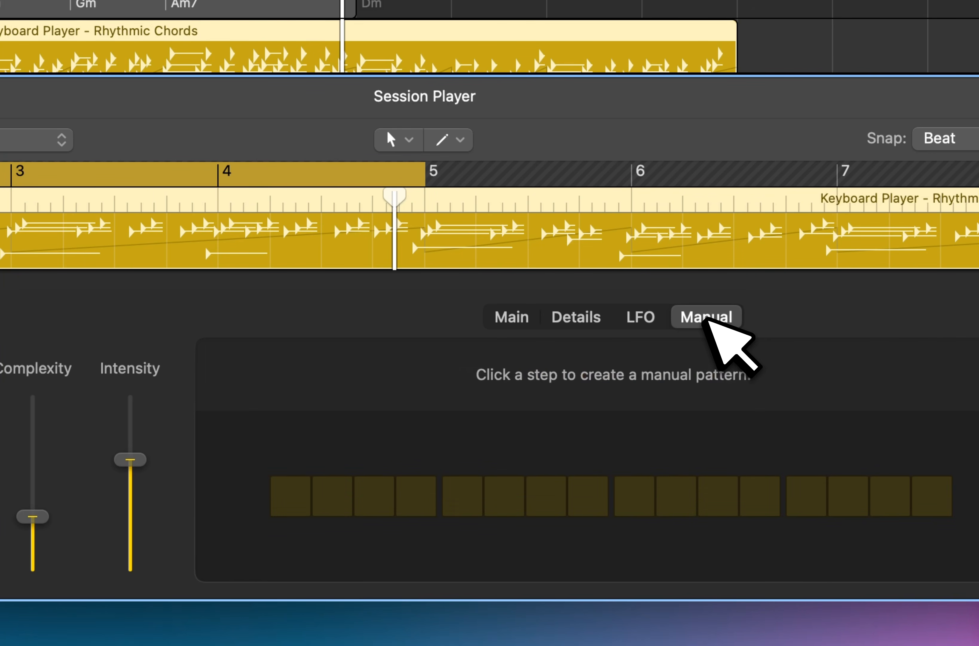
left_click(512, 317)
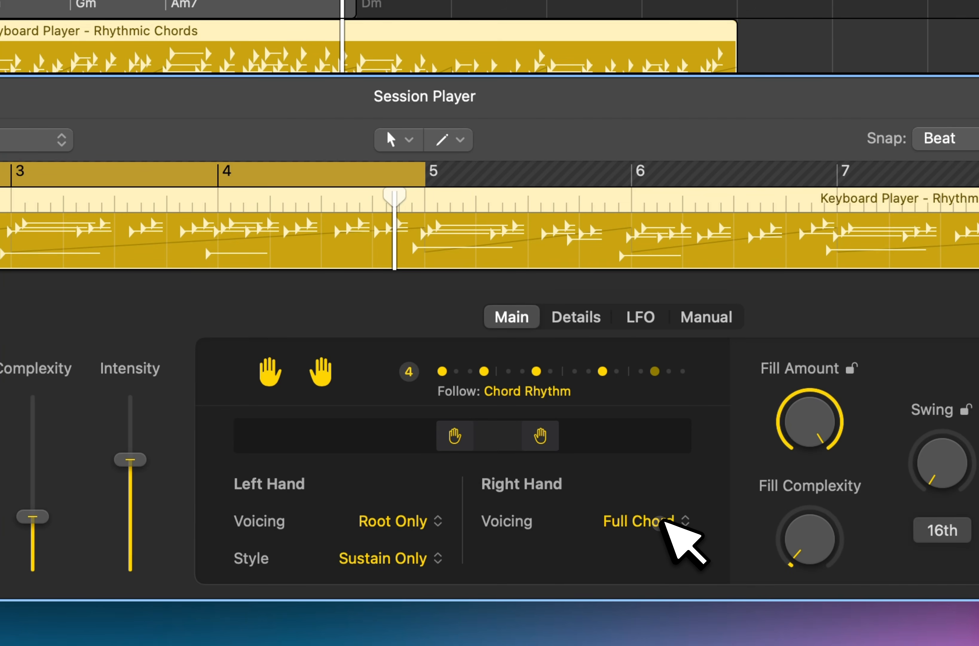
left_click(664, 522)
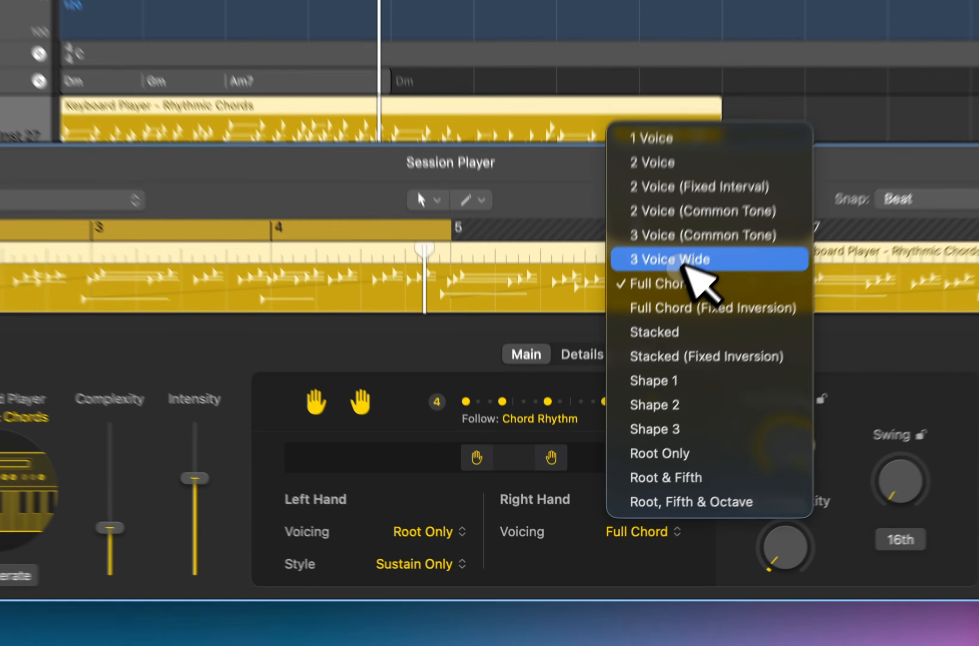
left_click(625, 391)
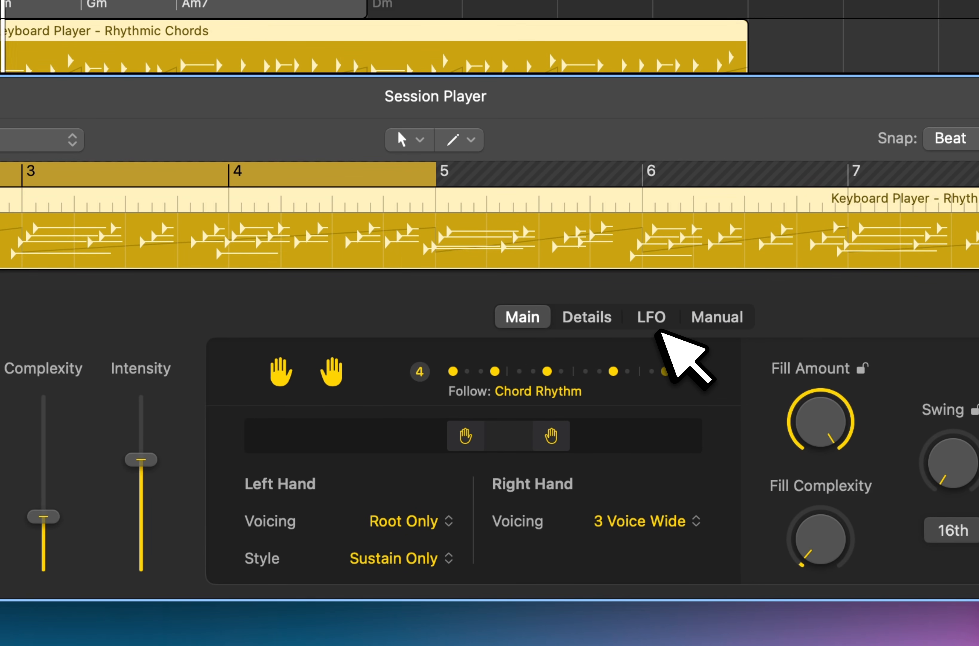
Set the keyboard region's Strum to about -1% and Note Length to about 61%, and close the editor.
left_click(648, 316)
left_click(613, 315)
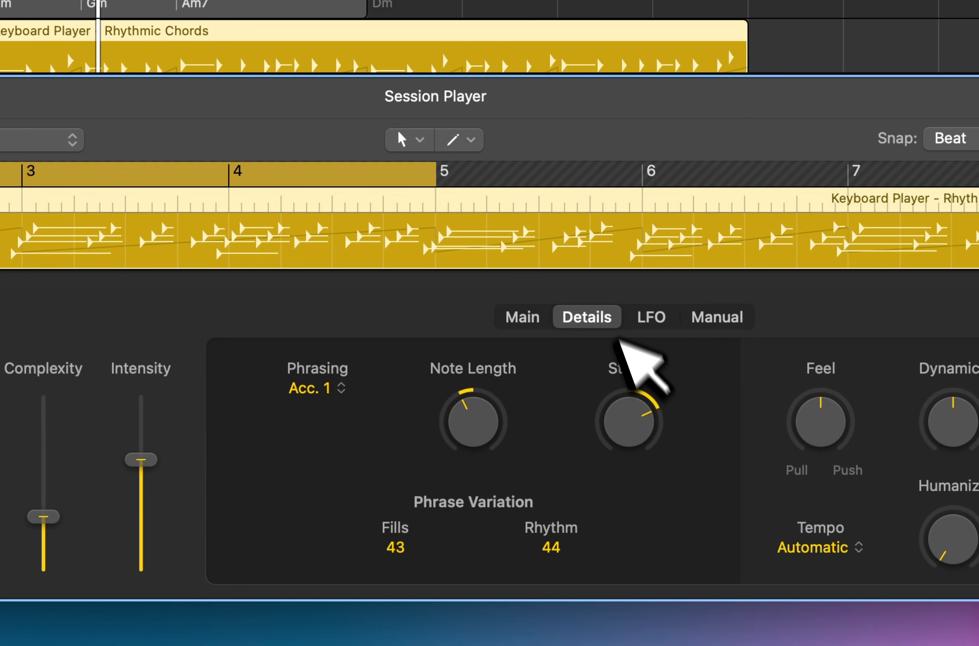
left_click_drag(627, 401, 645, 472)
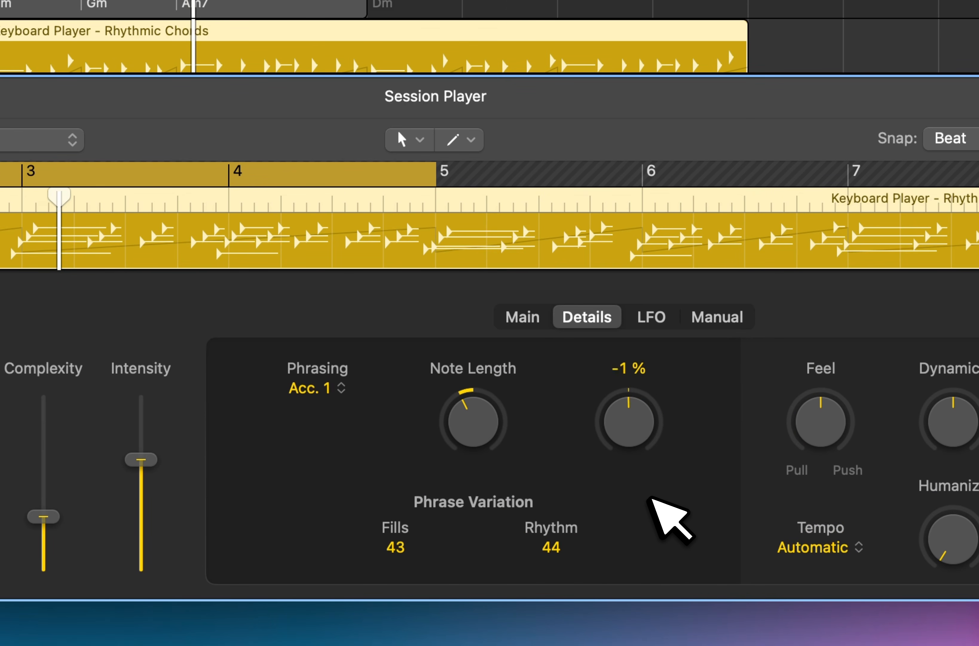
left_click_drag(639, 432, 642, 432)
left_click_drag(482, 415, 489, 280)
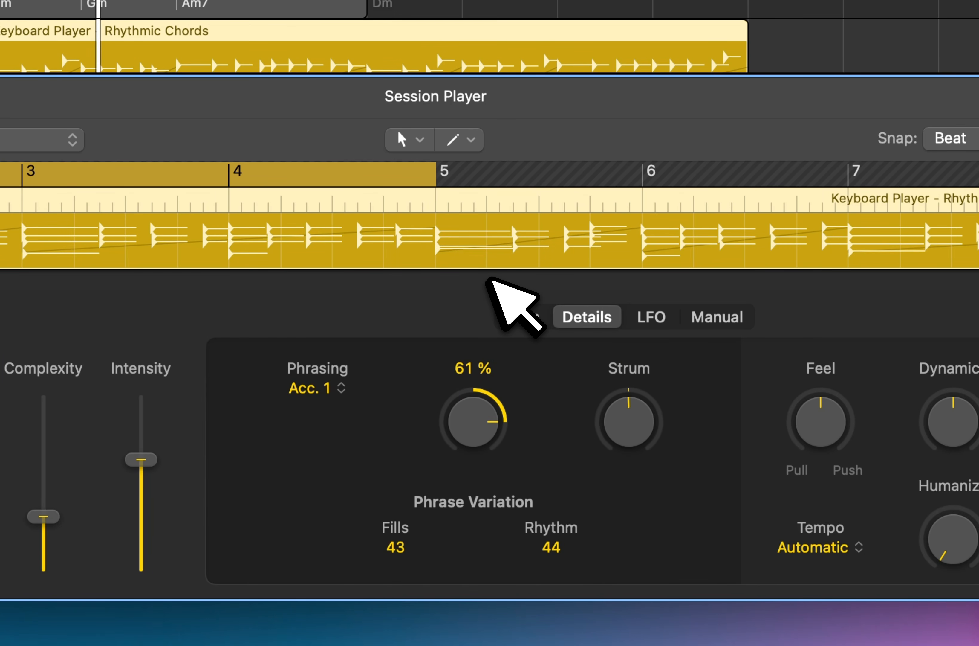
key("e")
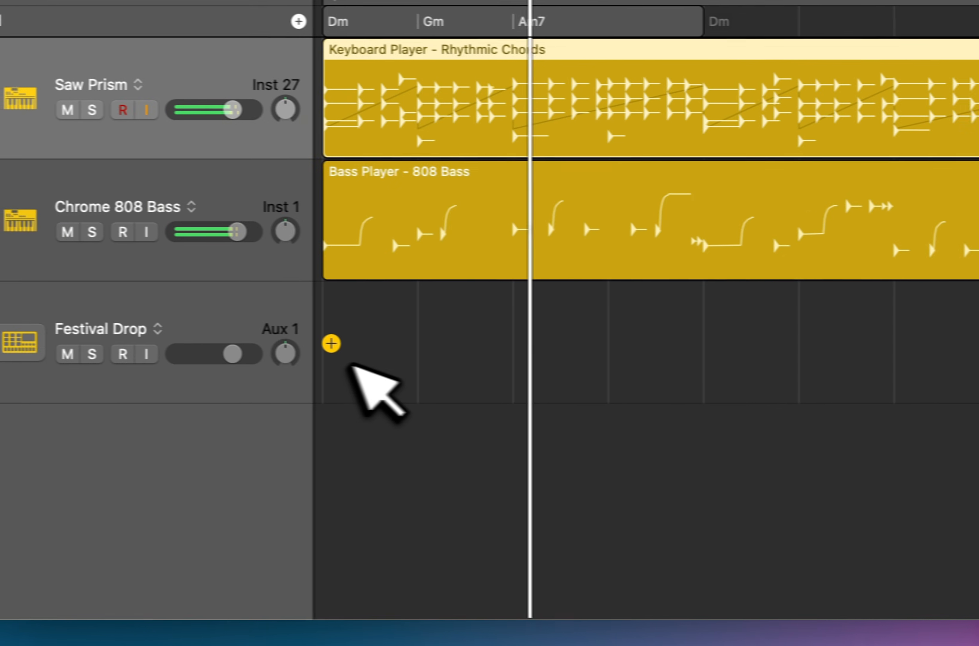
Create a new Session Player region at the start of the Festival Drop track and open it for editing.
right_click(32, 346)
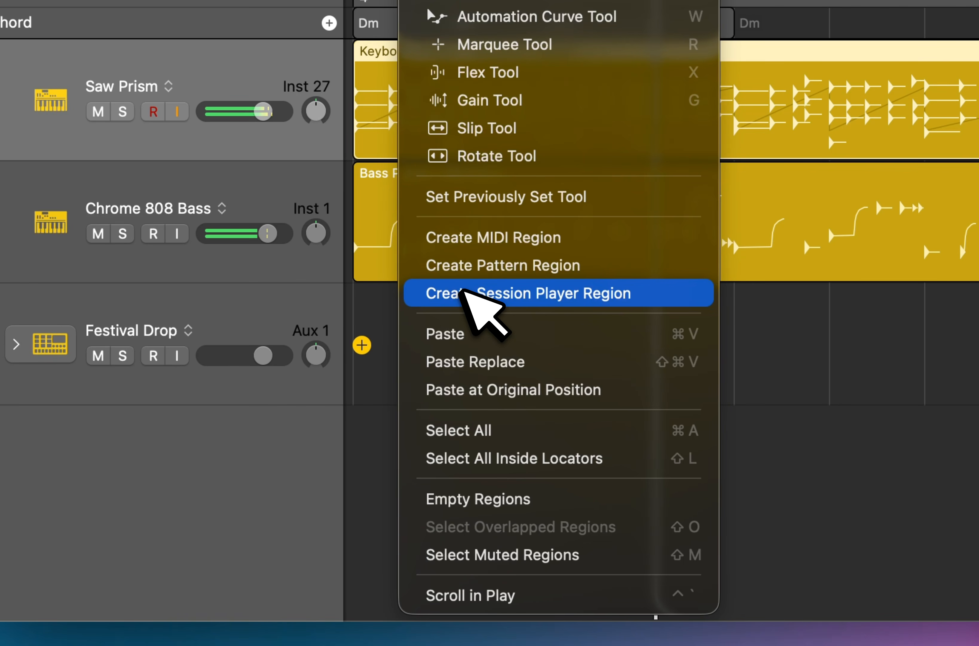
left_click(458, 291)
double_click(459, 289)
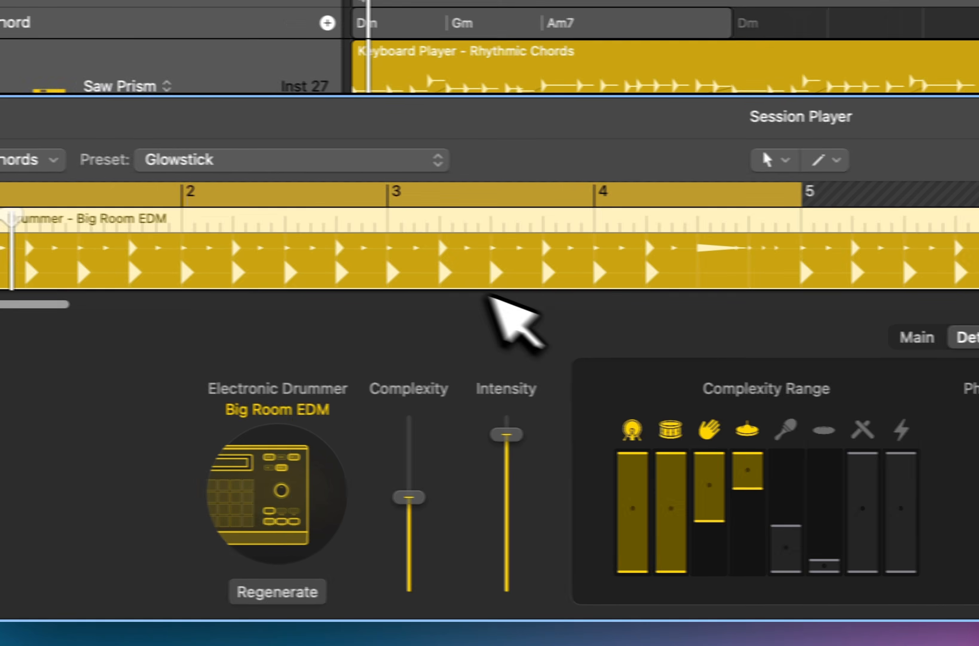
Program a manual kick pattern on every beat of the bar for the Big Room EDM drummer and close the editor.
left_click(709, 321)
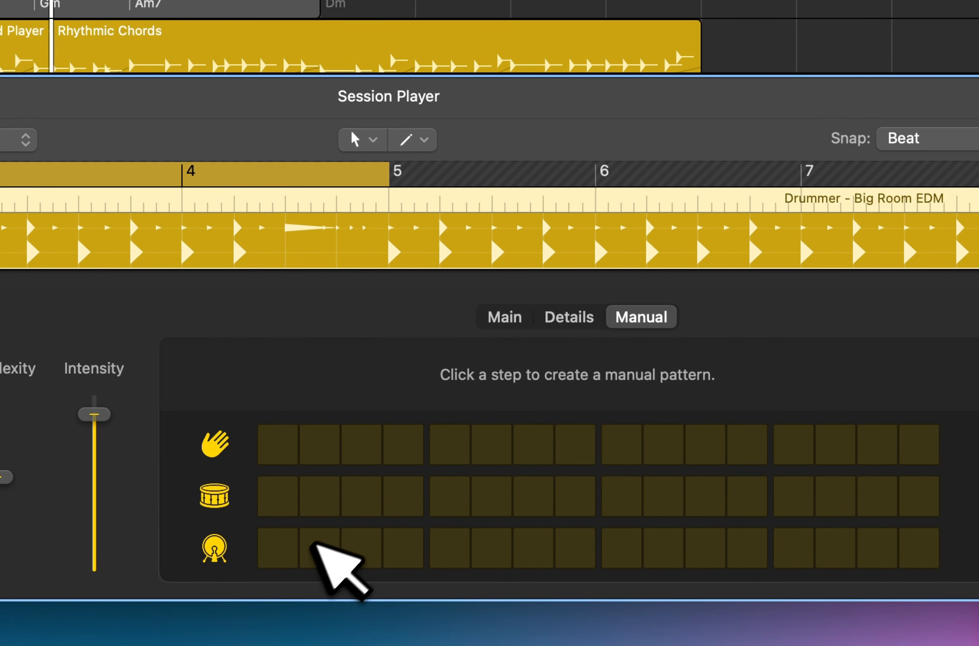
left_click(284, 549)
left_click(461, 547)
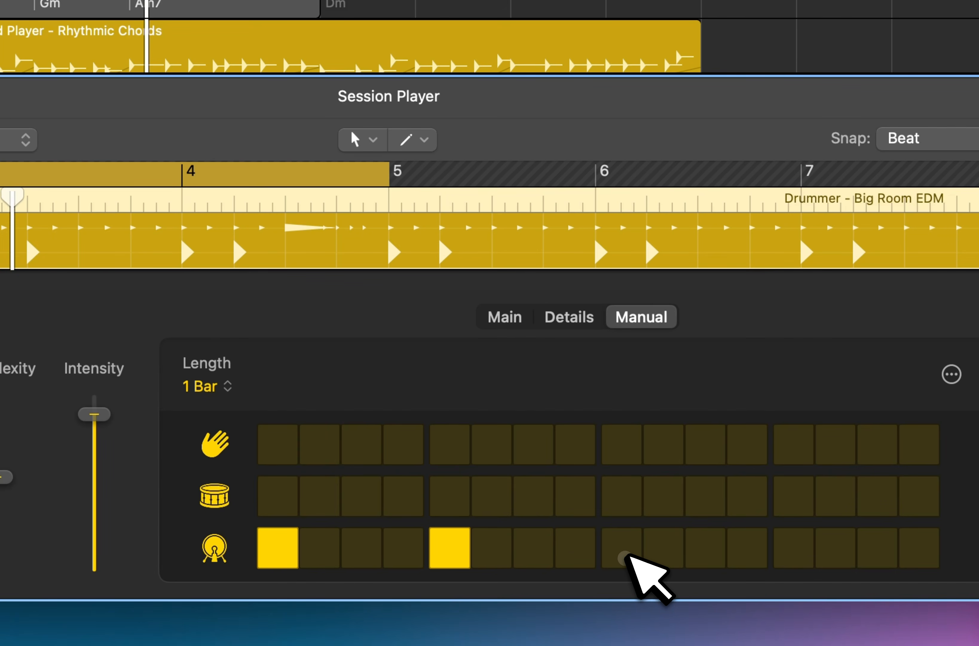
left_click(627, 550)
left_click(742, 550)
key("e")
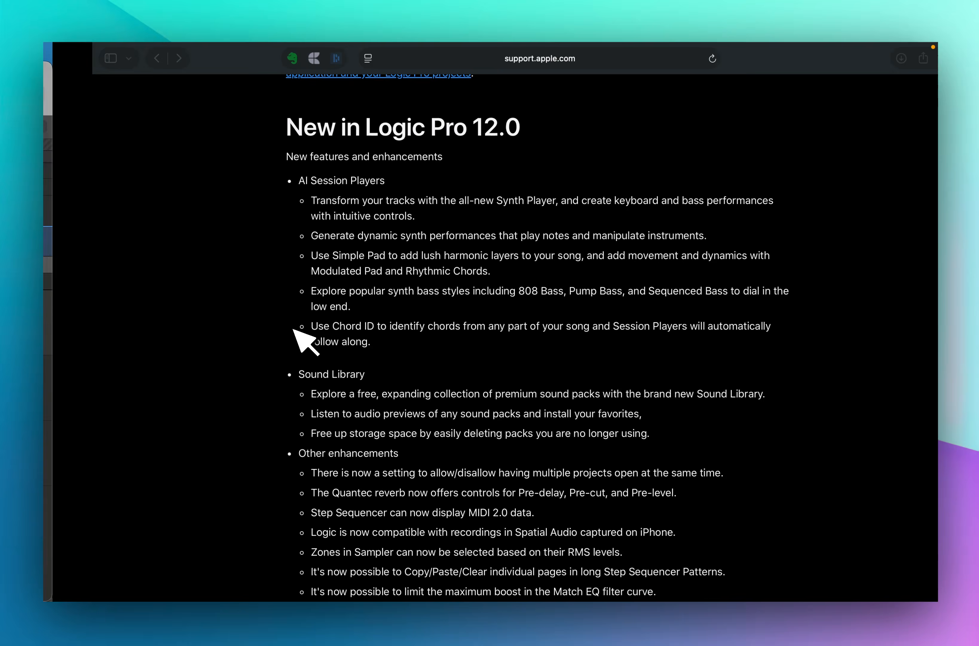
Switch to the browser and review the AI Session Players entries in the Logic Pro 12.0 release notes.
scroll(300, 329, "down", 1)
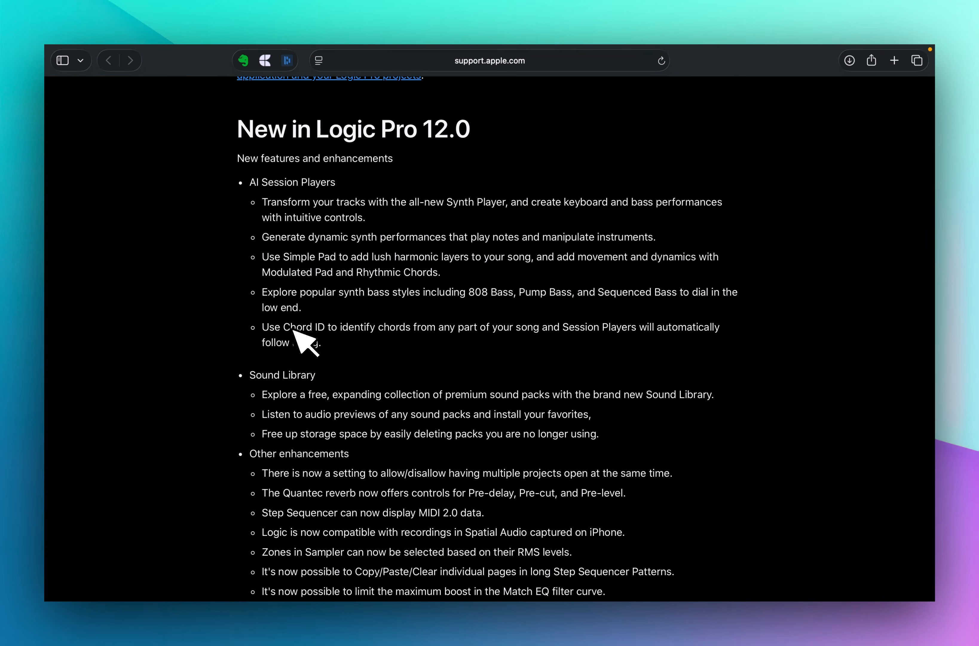
scroll(294, 330, "up", 1)
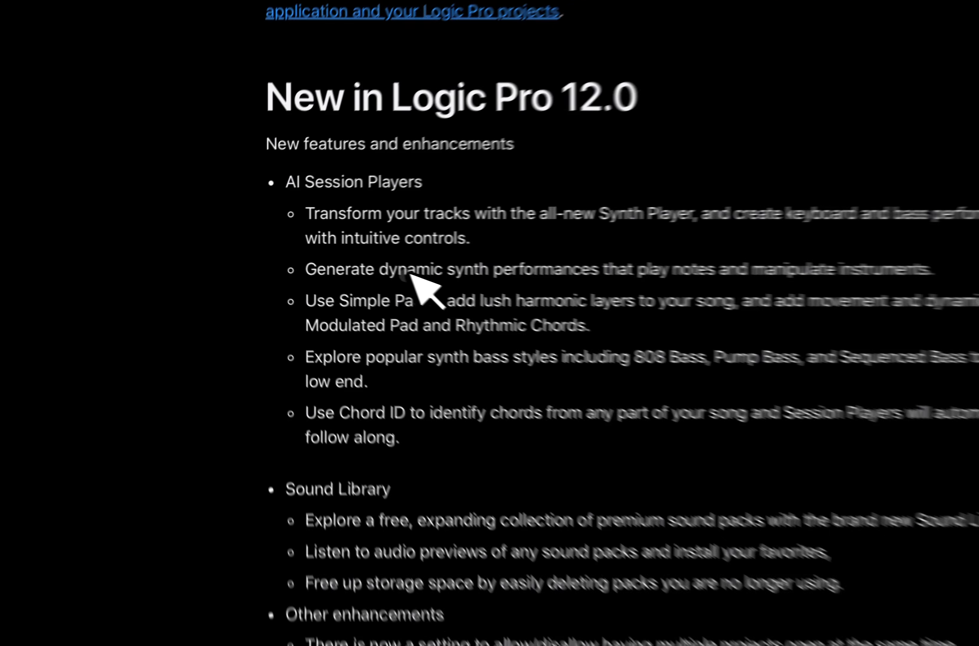
left_click_drag(329, 254, 357, 260)
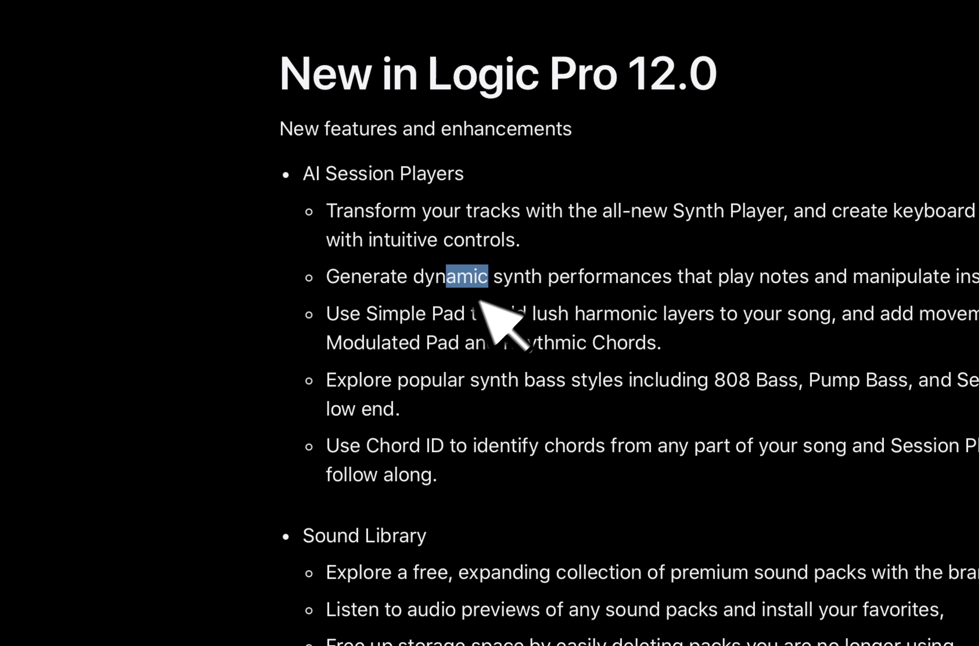
left_click_drag(378, 310, 497, 315)
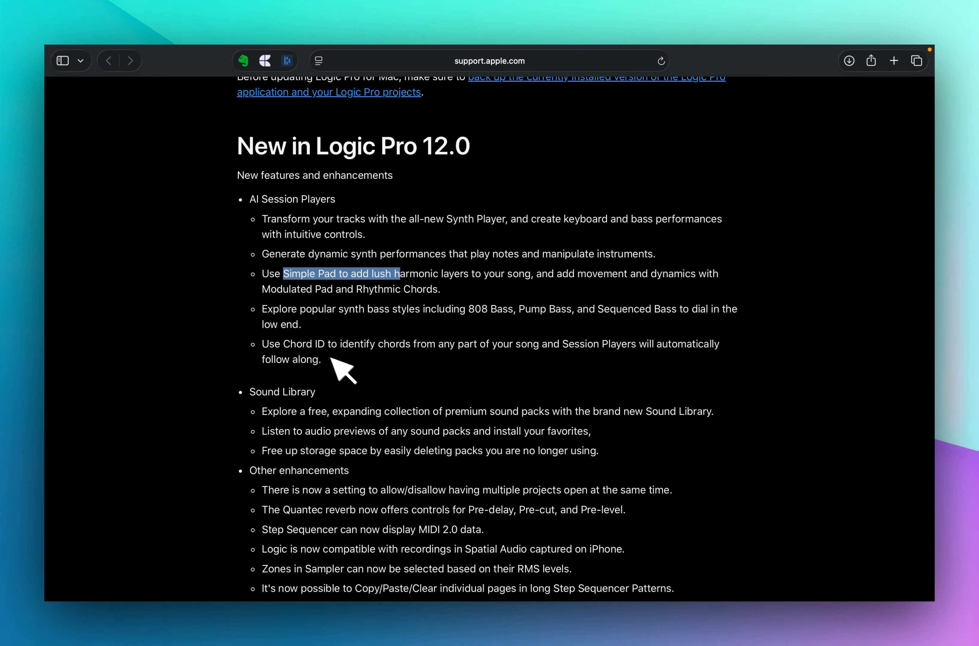
Highlight and read the Chord ID entry and the Sound Library section of the Logic Pro 12.0 release notes.
left_click_drag(261, 343, 329, 363)
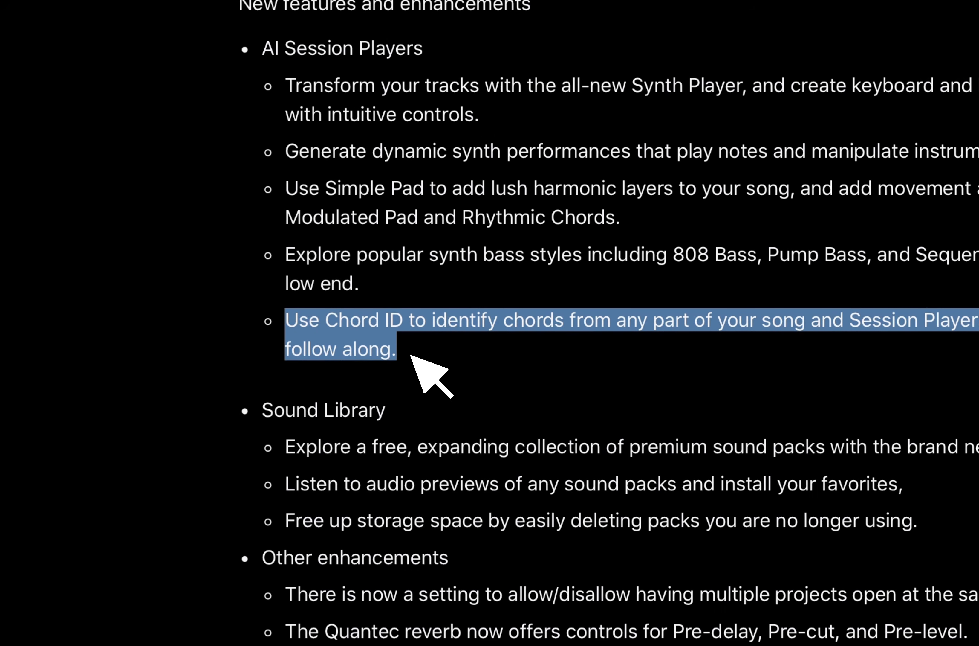
scroll(411, 356, "down", 3)
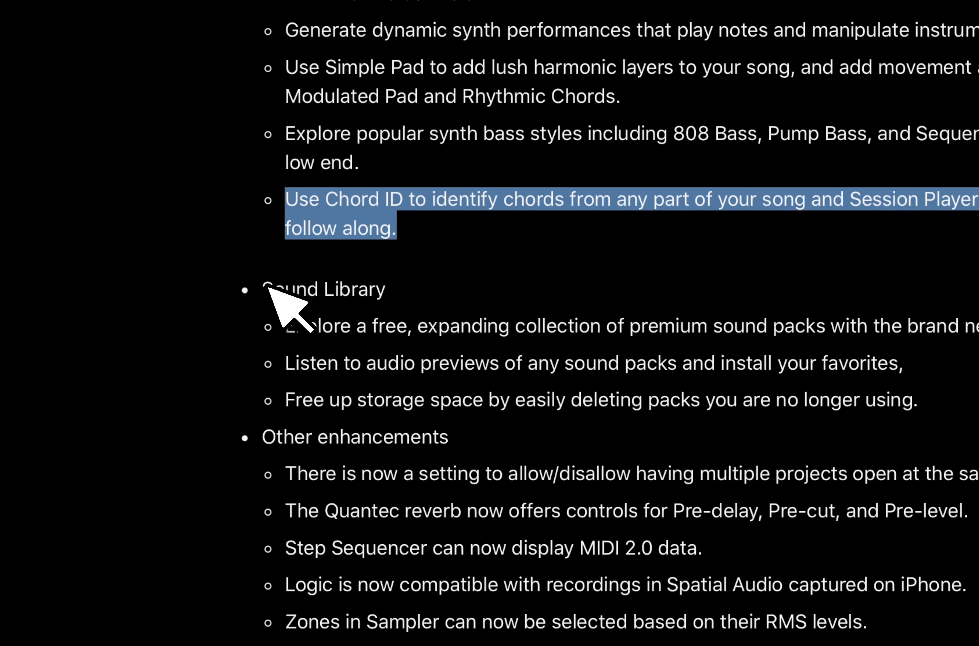
left_click_drag(268, 286, 943, 395)
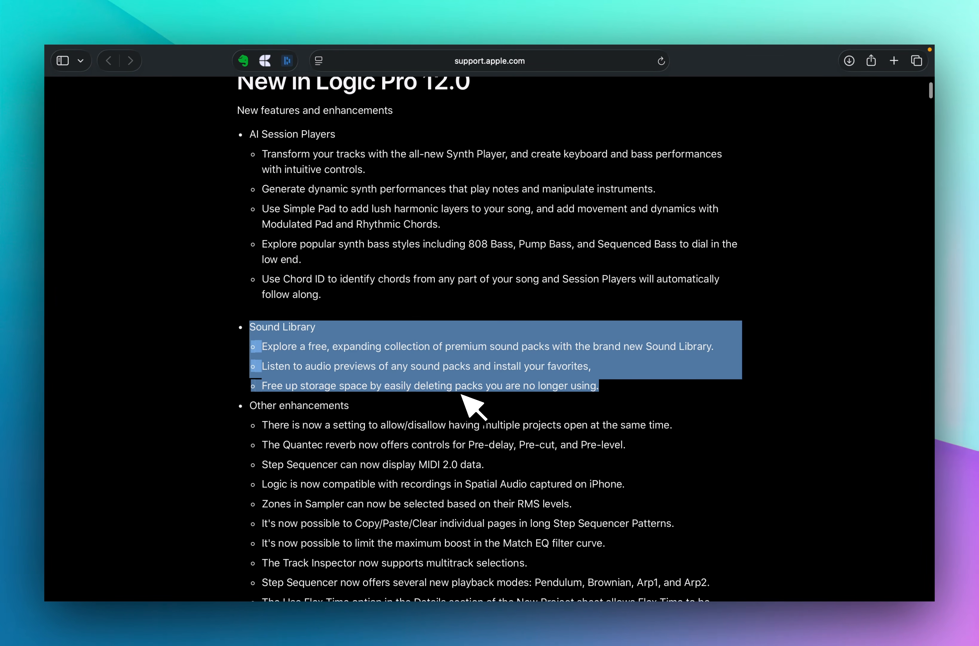
Review the items listed under Other enhancements in the Logic Pro 12.0 release notes.
scroll(464, 389, "down", 2)
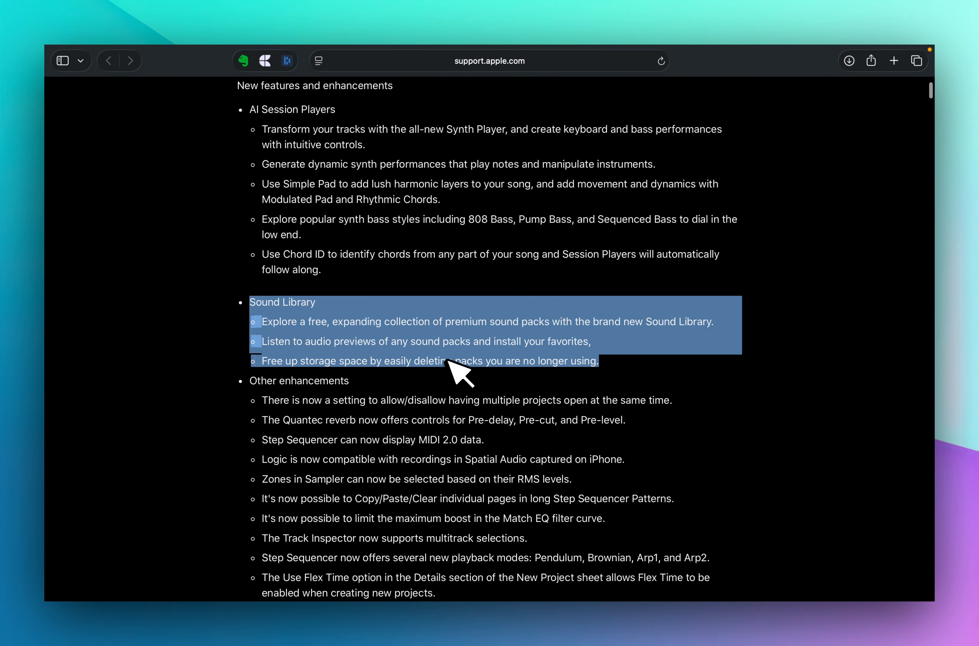
scroll(448, 361, "down", 4)
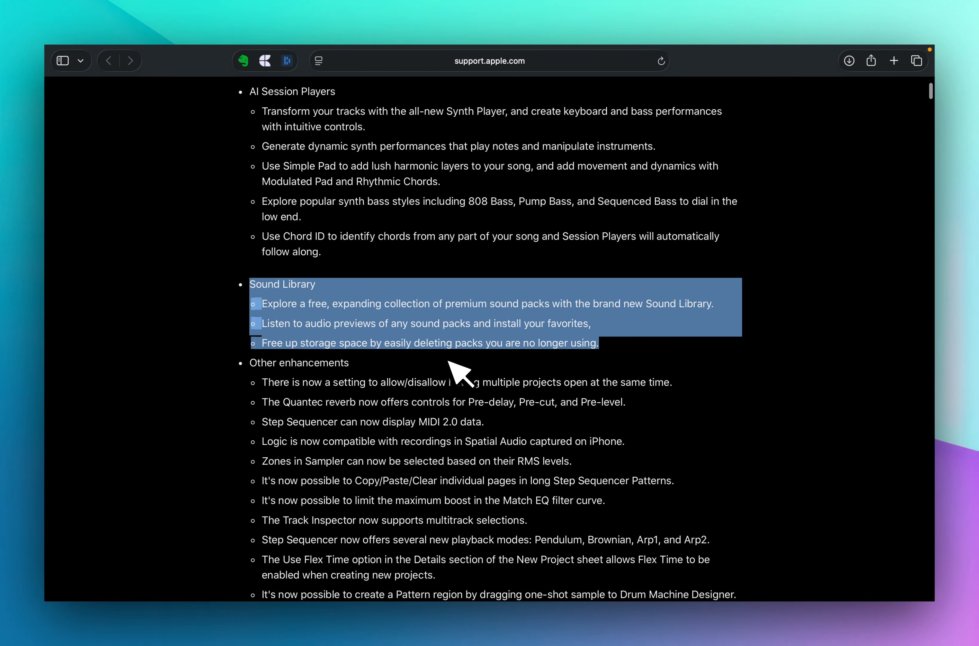
scroll(388, 353, "down", 4)
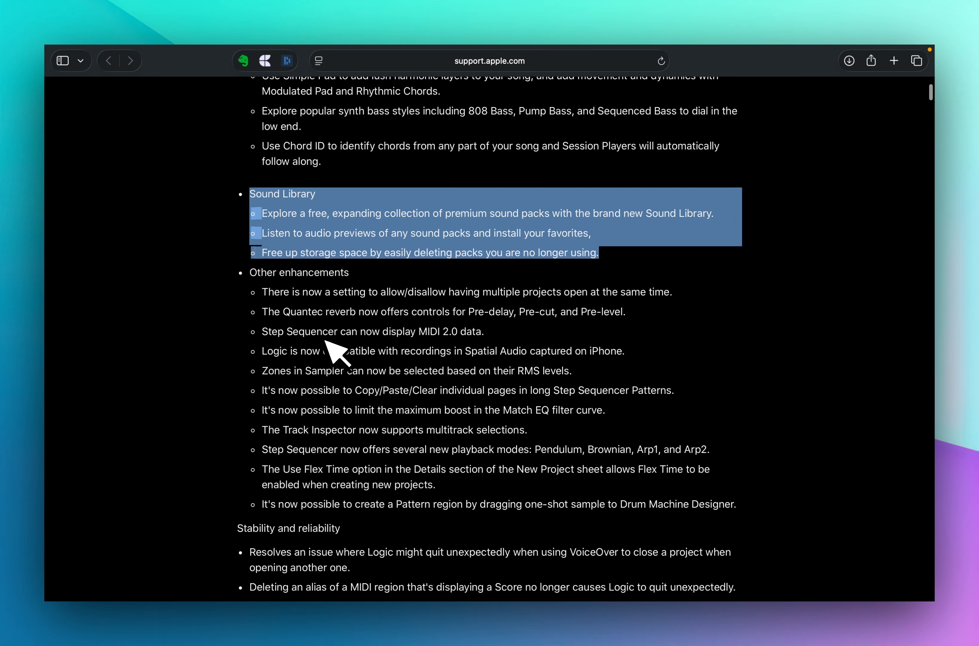
scroll(325, 341, "down", 2)
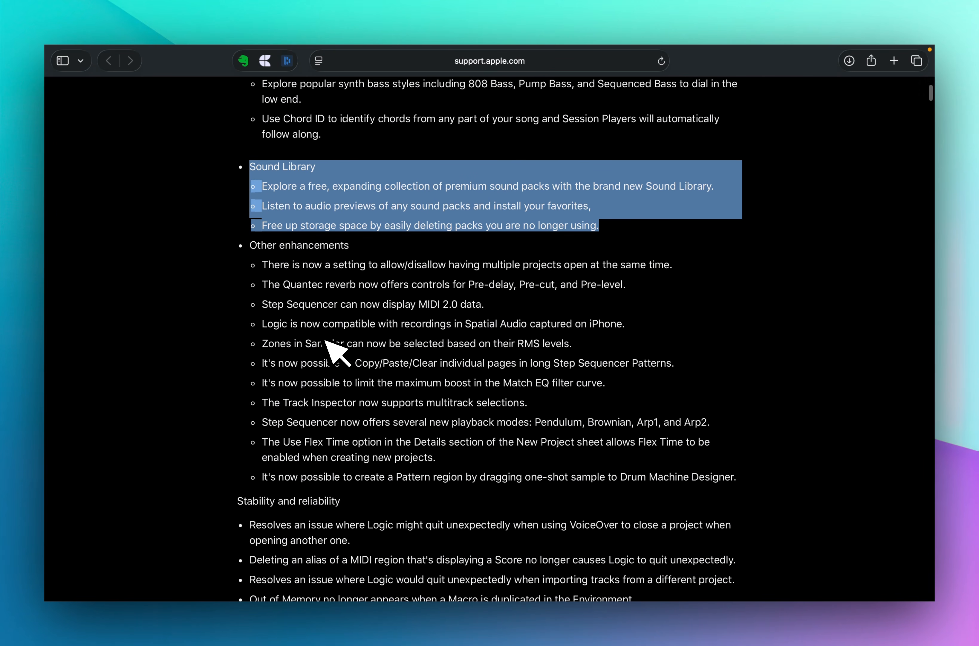
scroll(325, 340, "down", 1)
scroll(315, 268, "down", 4)
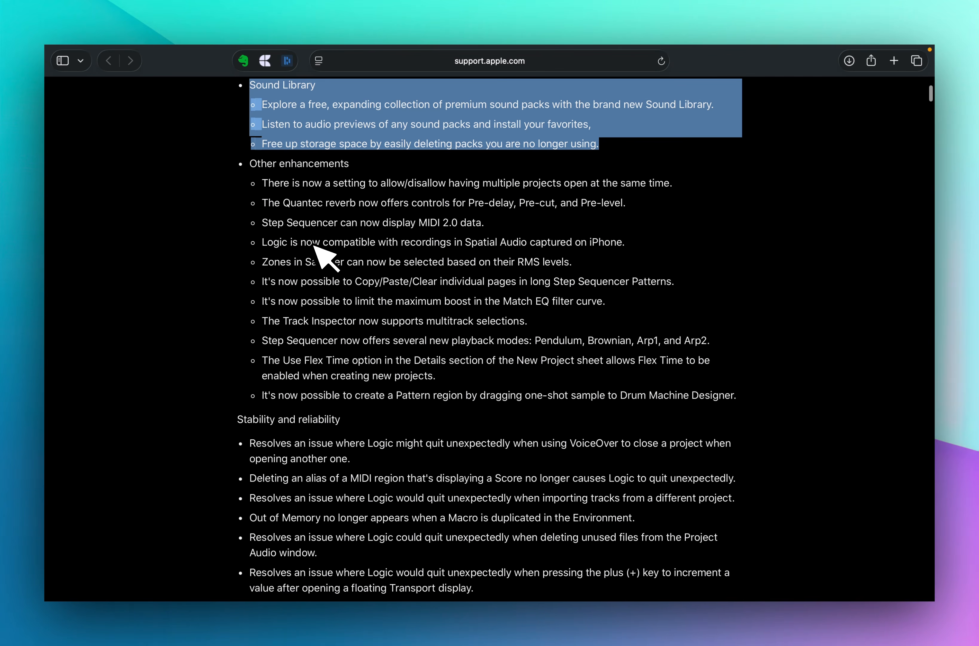
scroll(315, 247, "down", 8)
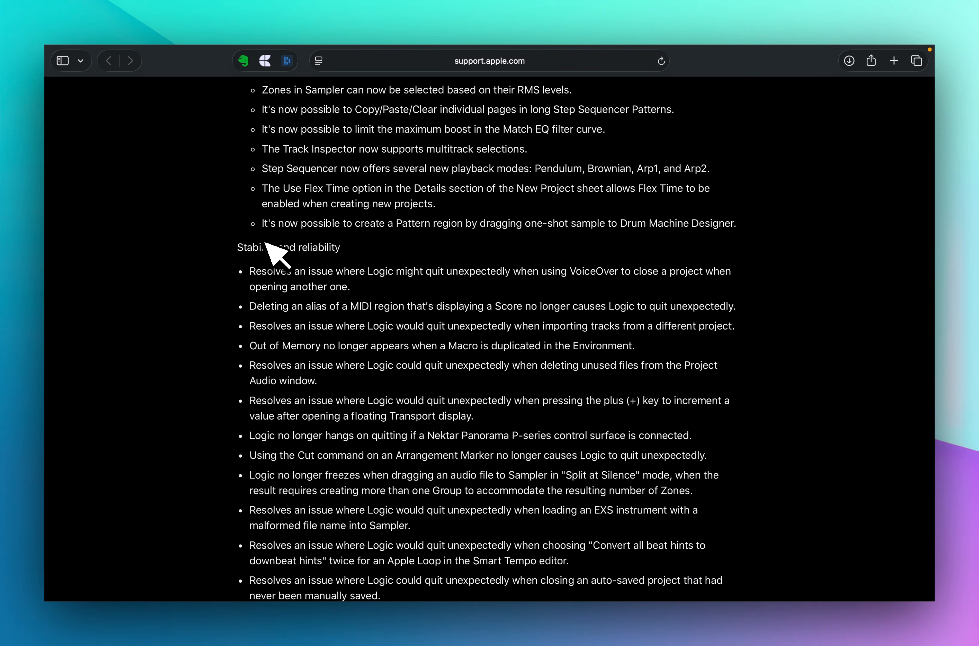
Skim the release notes from Stability and reliability through the Automation and Alchemy fixes, and return to the page heading.
left_click_drag(238, 246, 312, 275)
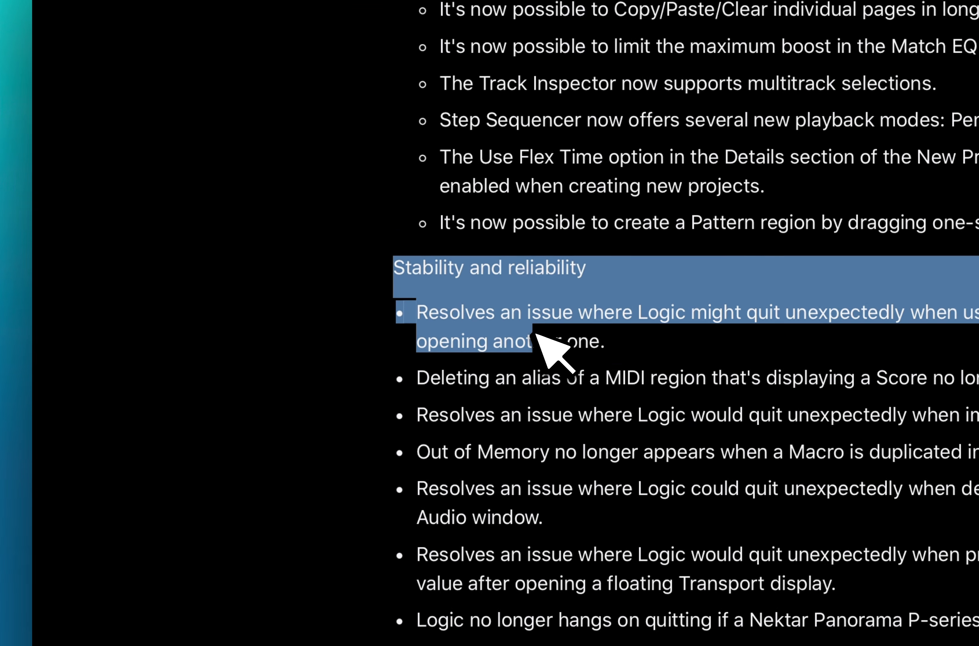
scroll(537, 329, "down", 20)
left_click_drag(533, 333, 536, 329)
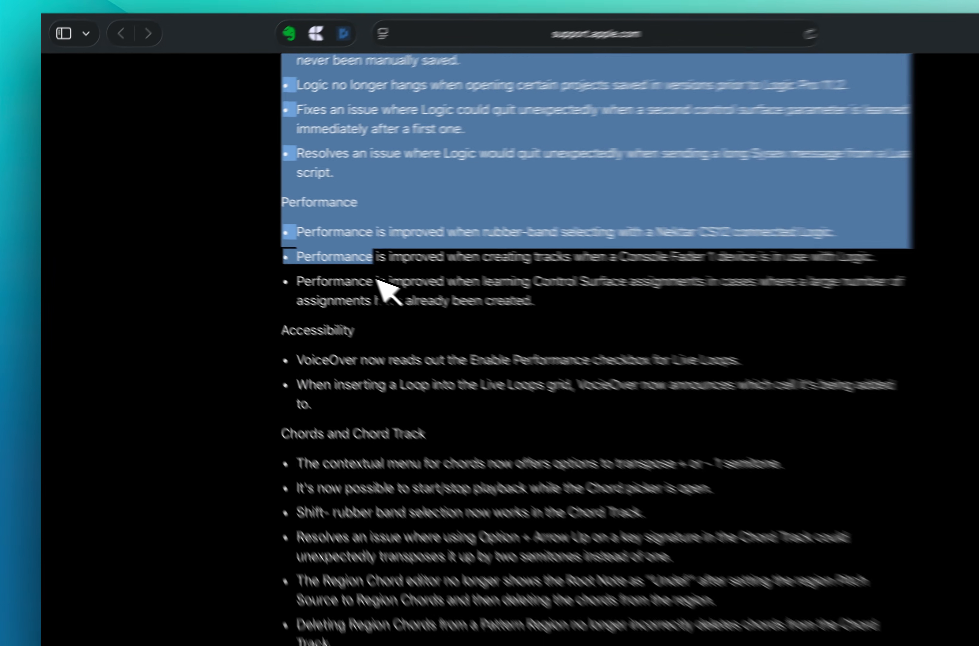
scroll(376, 280, "down", 20)
left_click_drag(376, 280, 379, 282)
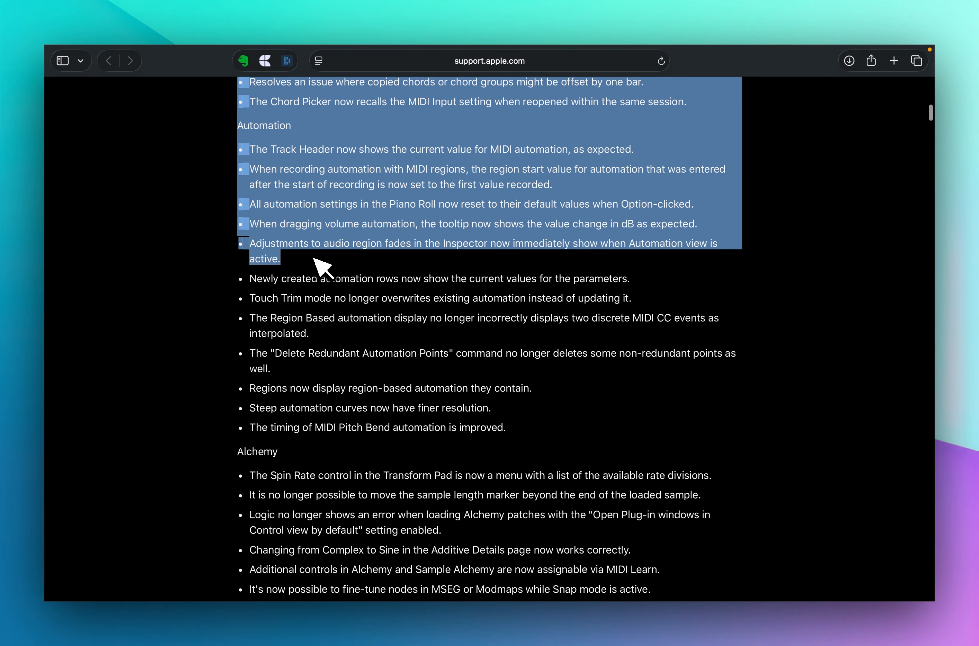
scroll(314, 258, "down", 5)
left_click_drag(314, 258, 316, 257)
scroll(313, 258, "down", 8)
scroll(314, 258, "down", 20)
scroll(314, 258, "up", 20)
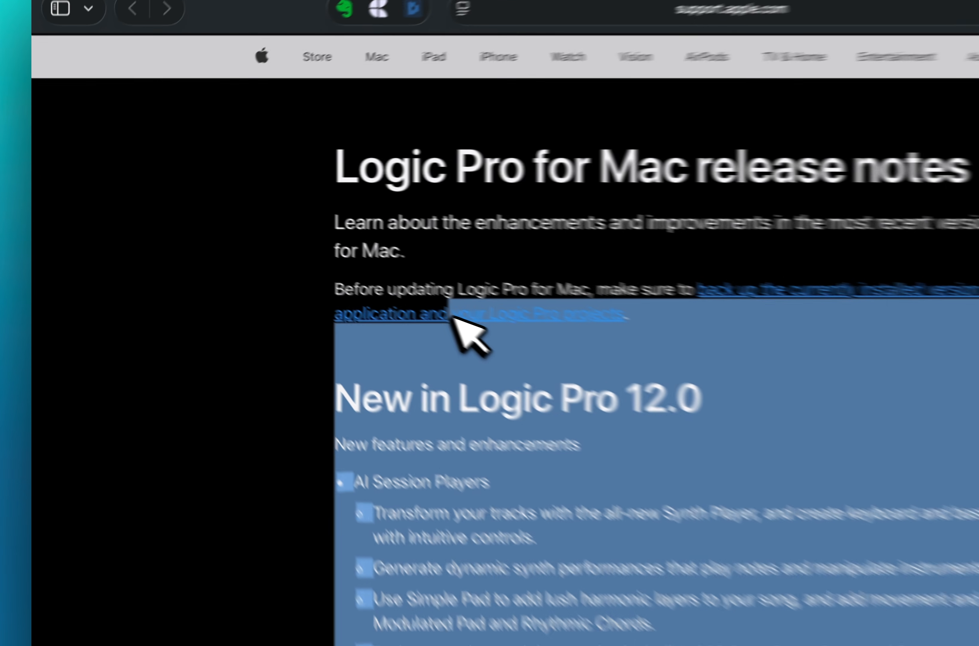
left_click(327, 164)
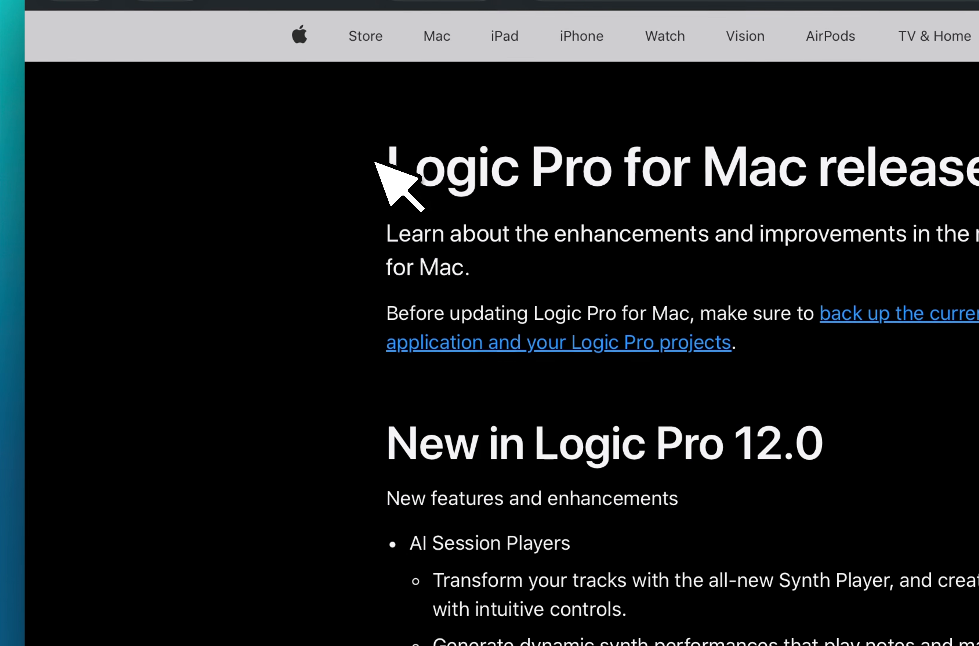